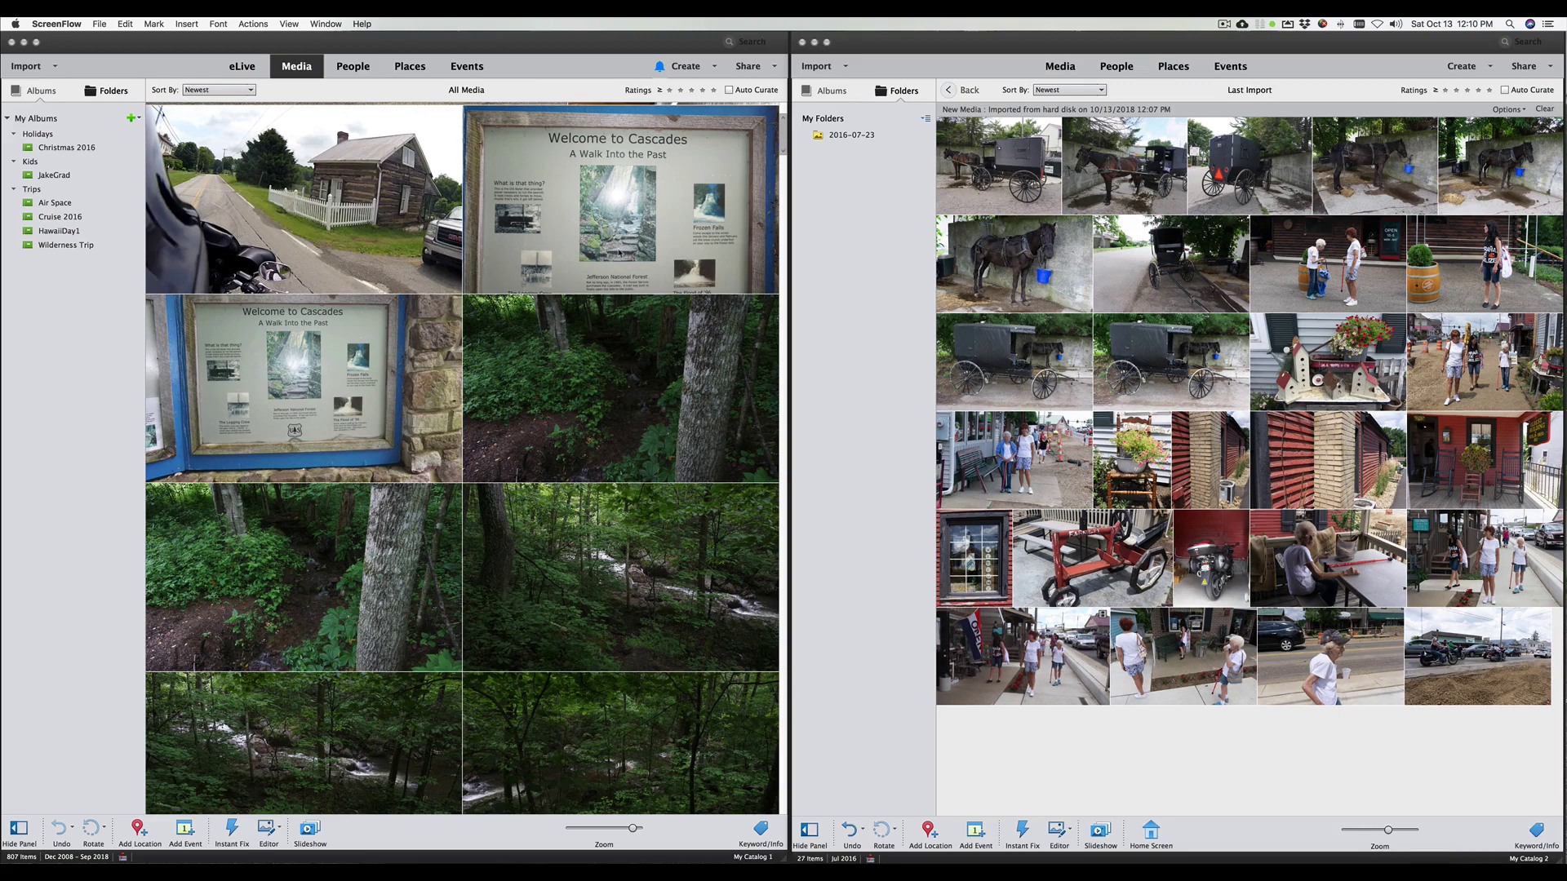
Step: Activate the left My Catalog 1 Organizer window
click(613, 47)
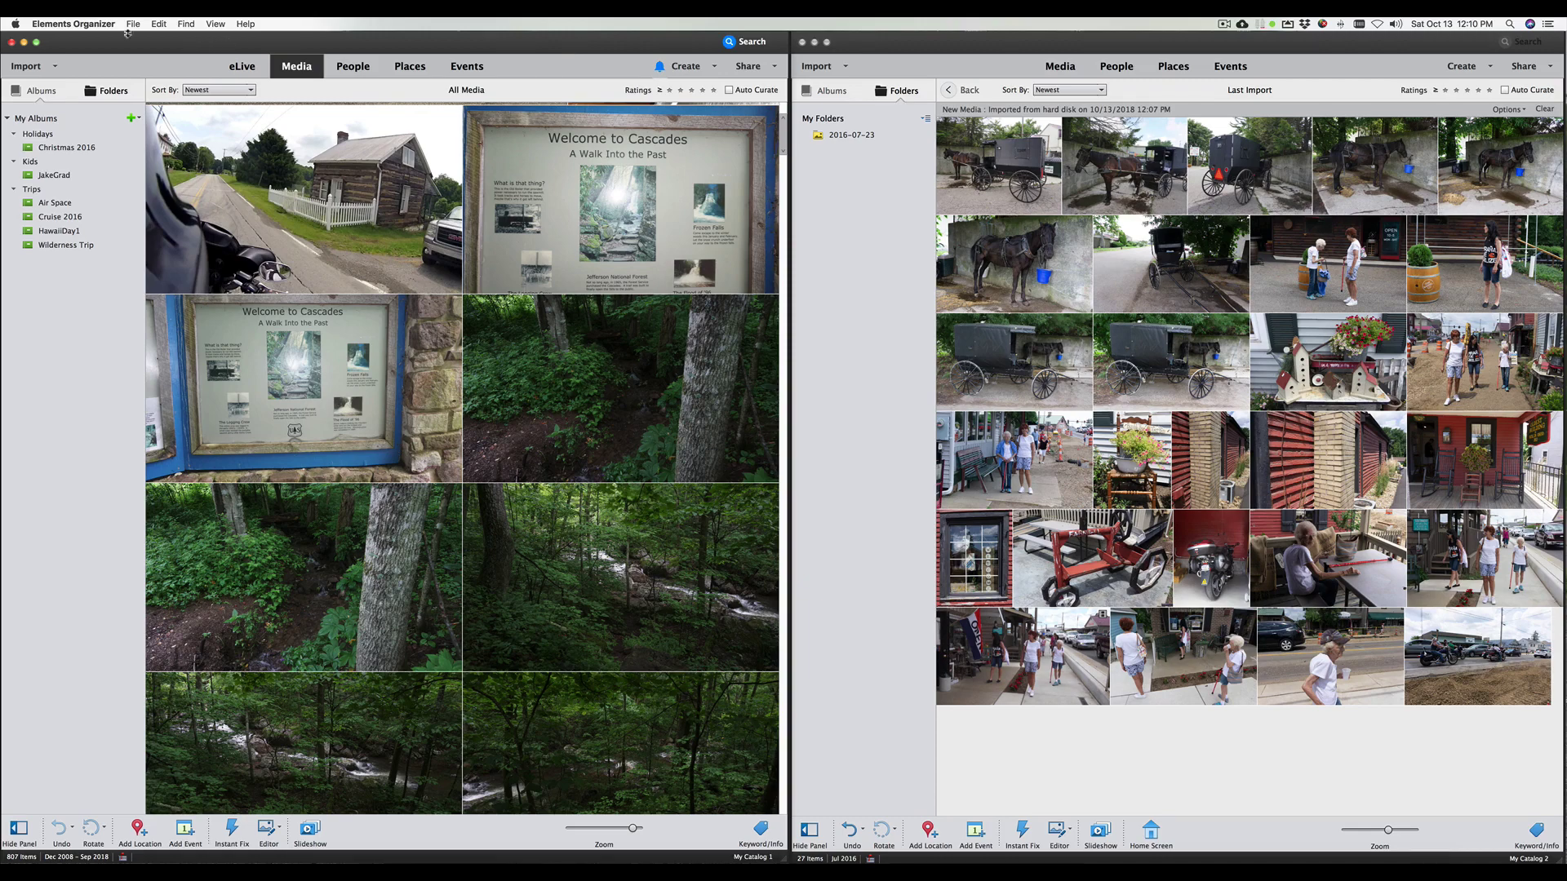
Step: View the version 2018 About screen in My Catalog 1, then activate My Catalog 2's Elements Organizer menu
click(83, 26)
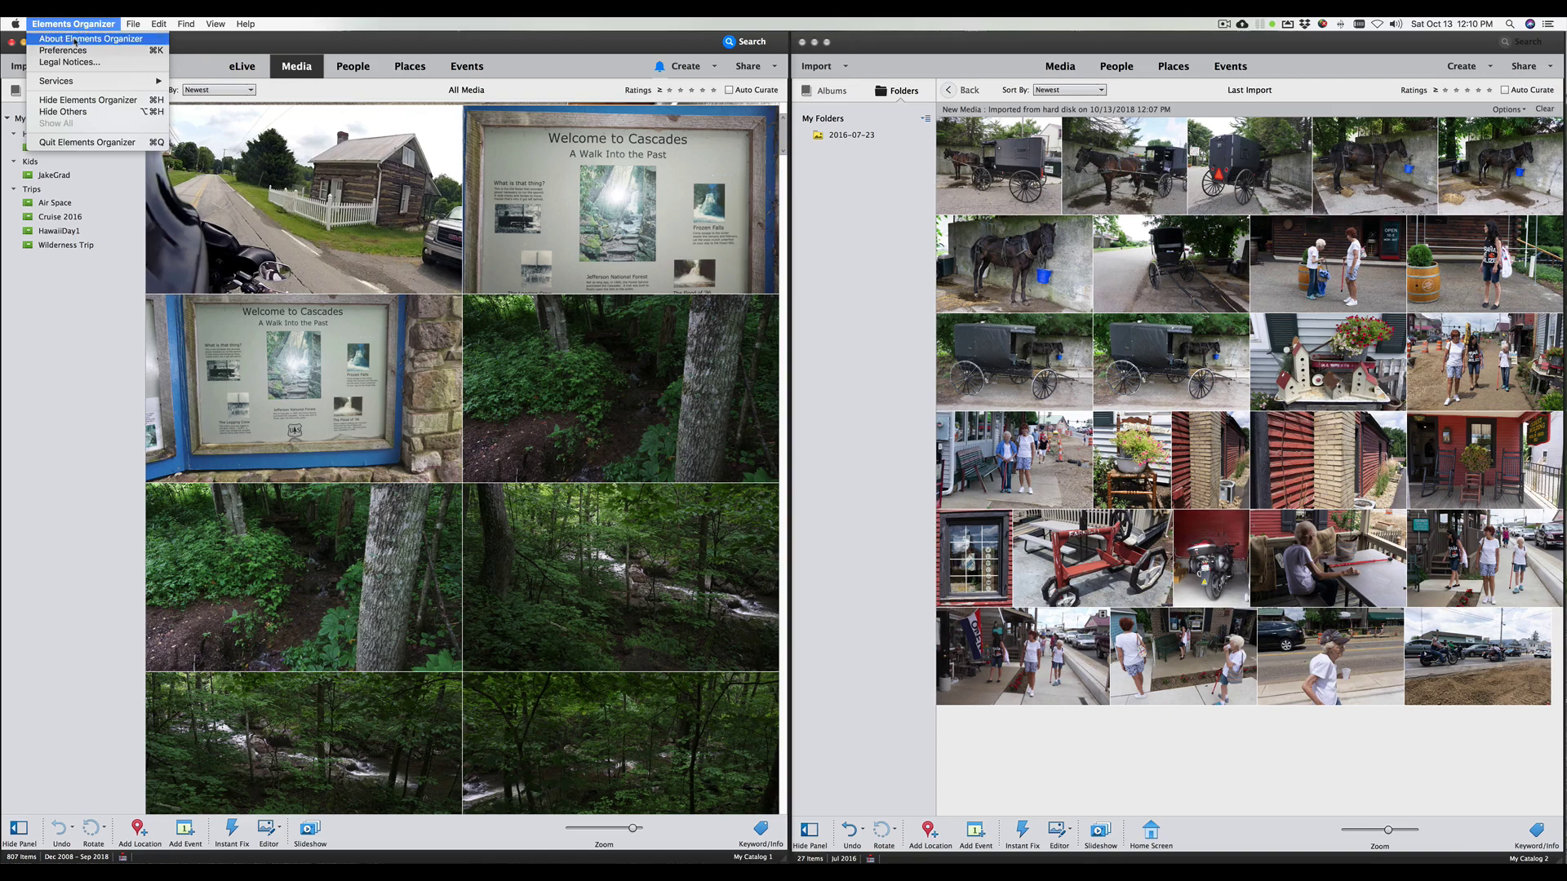
click(76, 39)
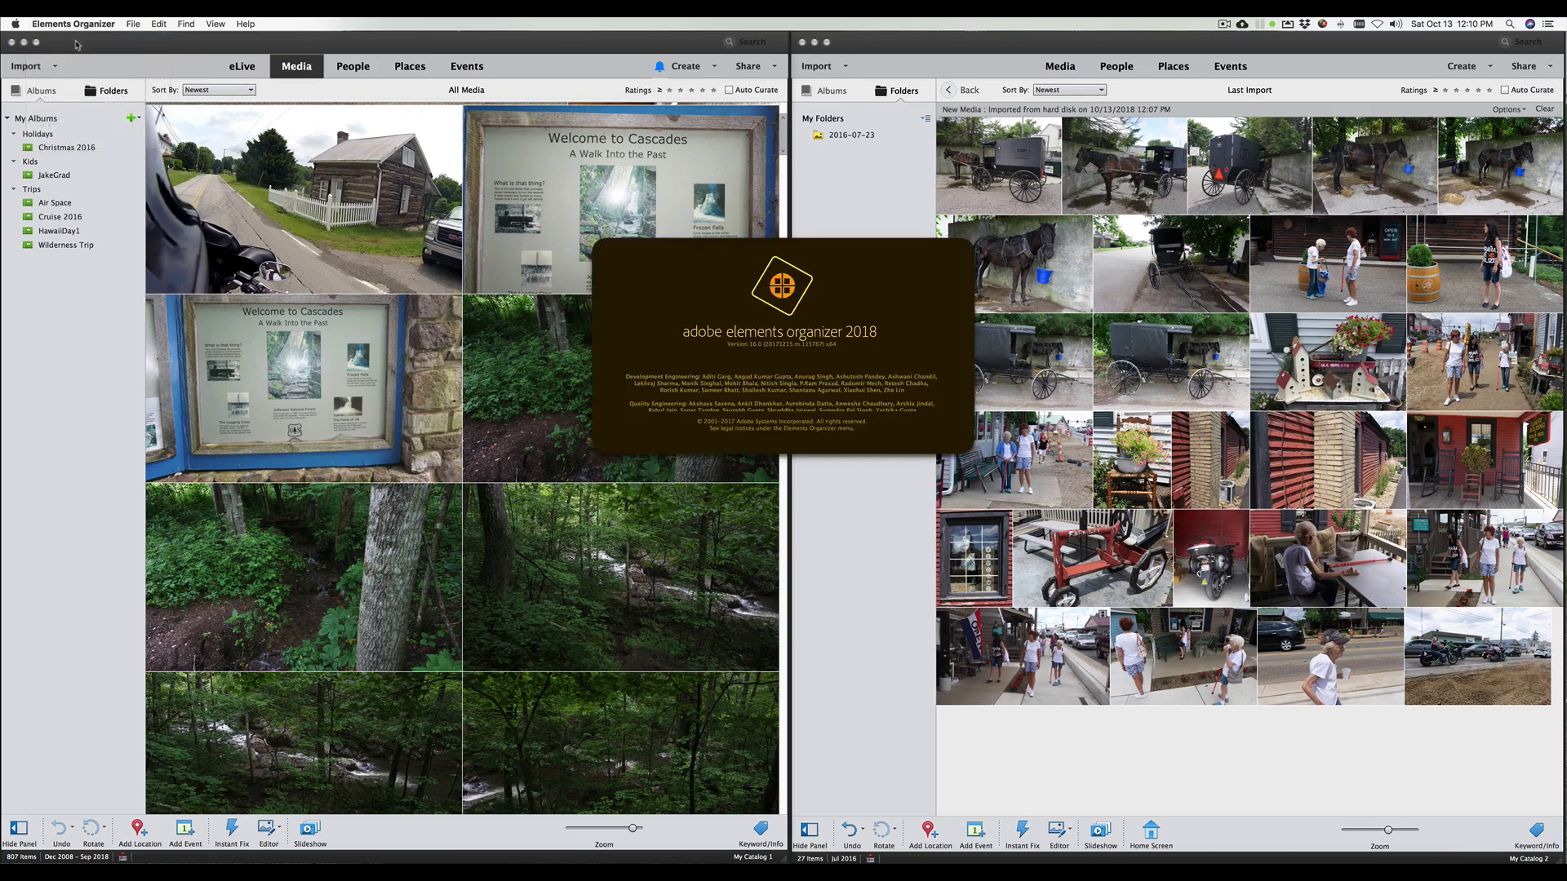
click(749, 258)
click(96, 26)
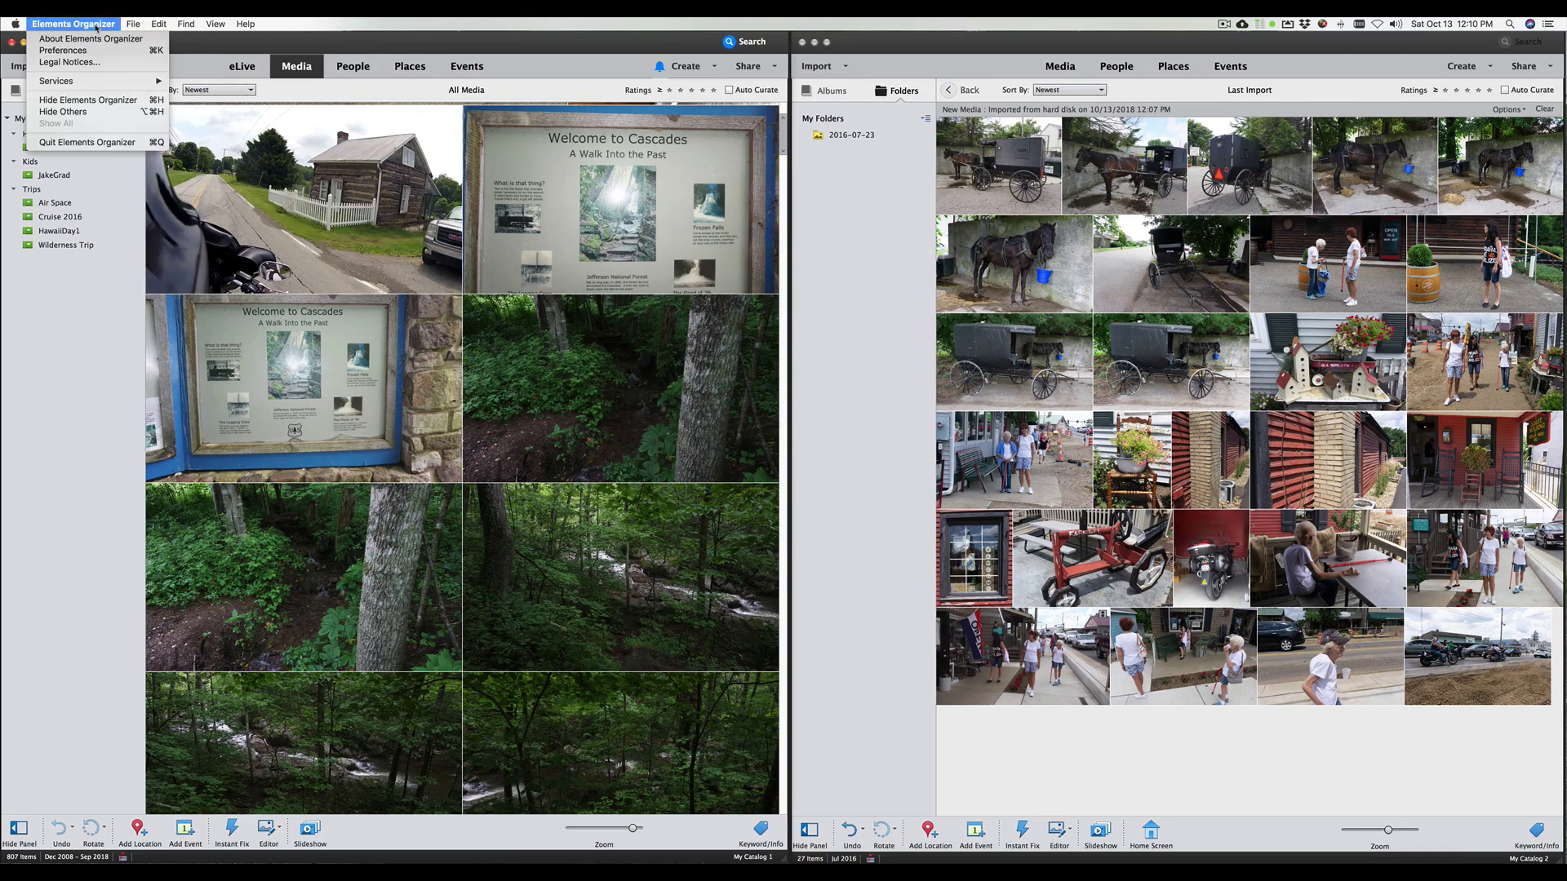
click(97, 38)
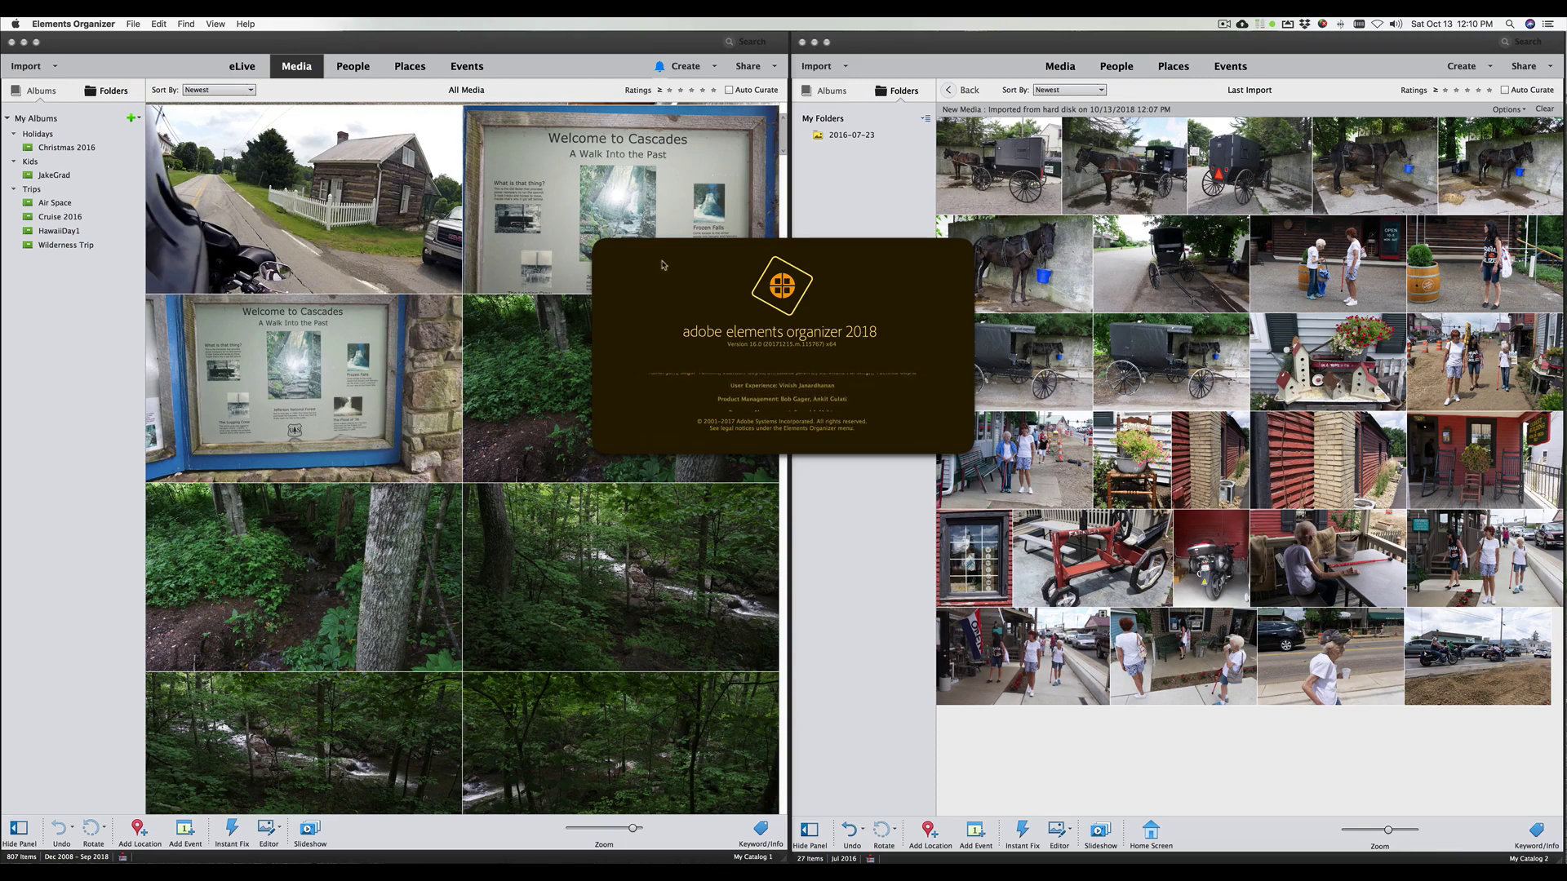
click(887, 72)
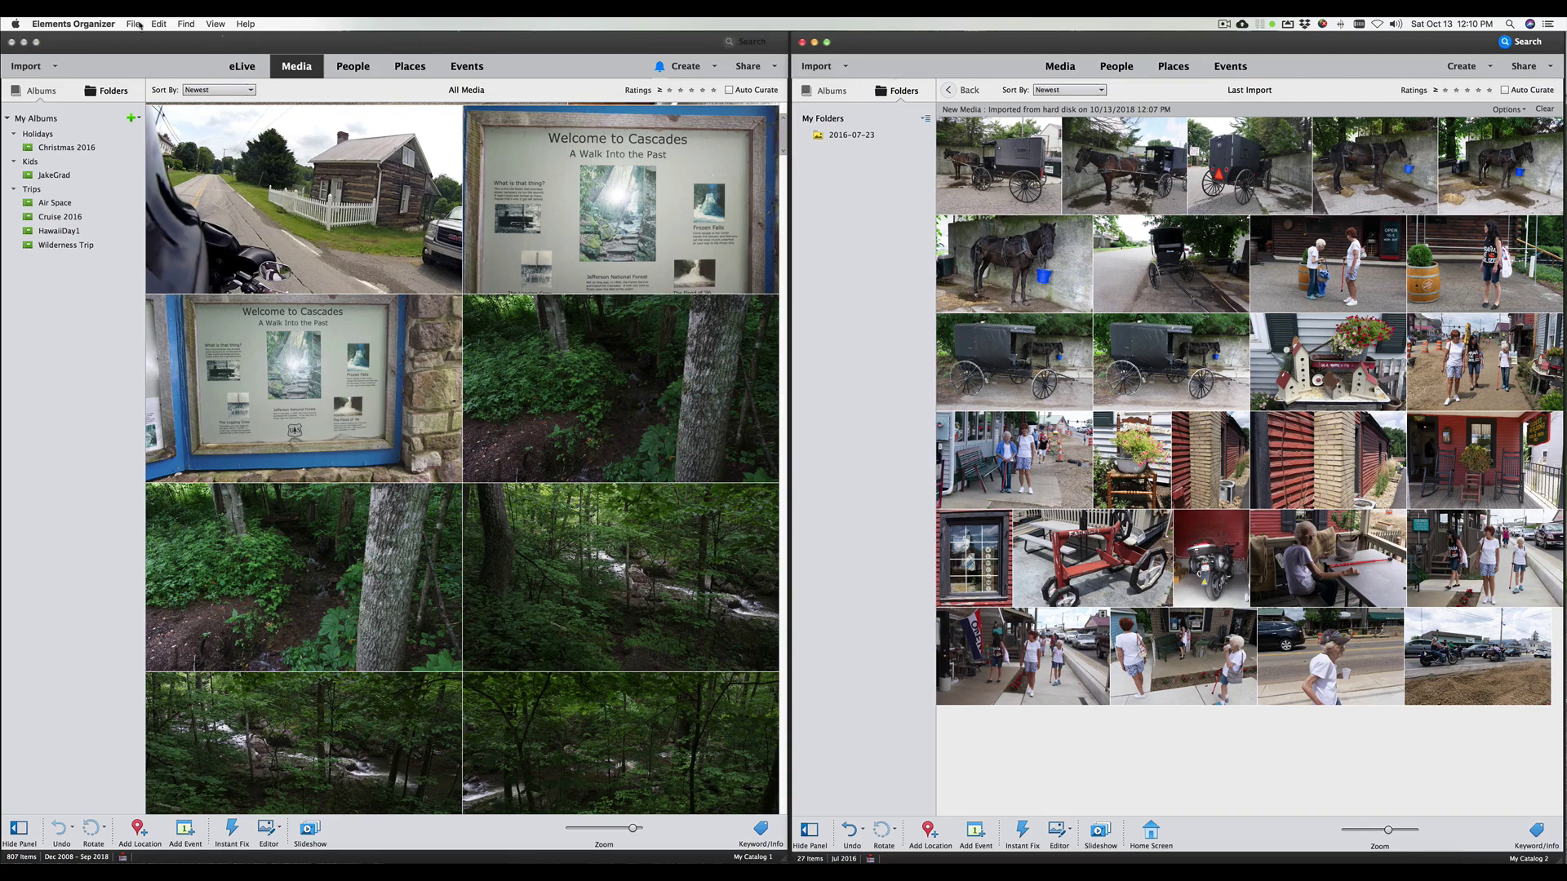
click(77, 24)
Step: Open My Catalog 2's About screen for version 2019, read it, then close it
click(76, 39)
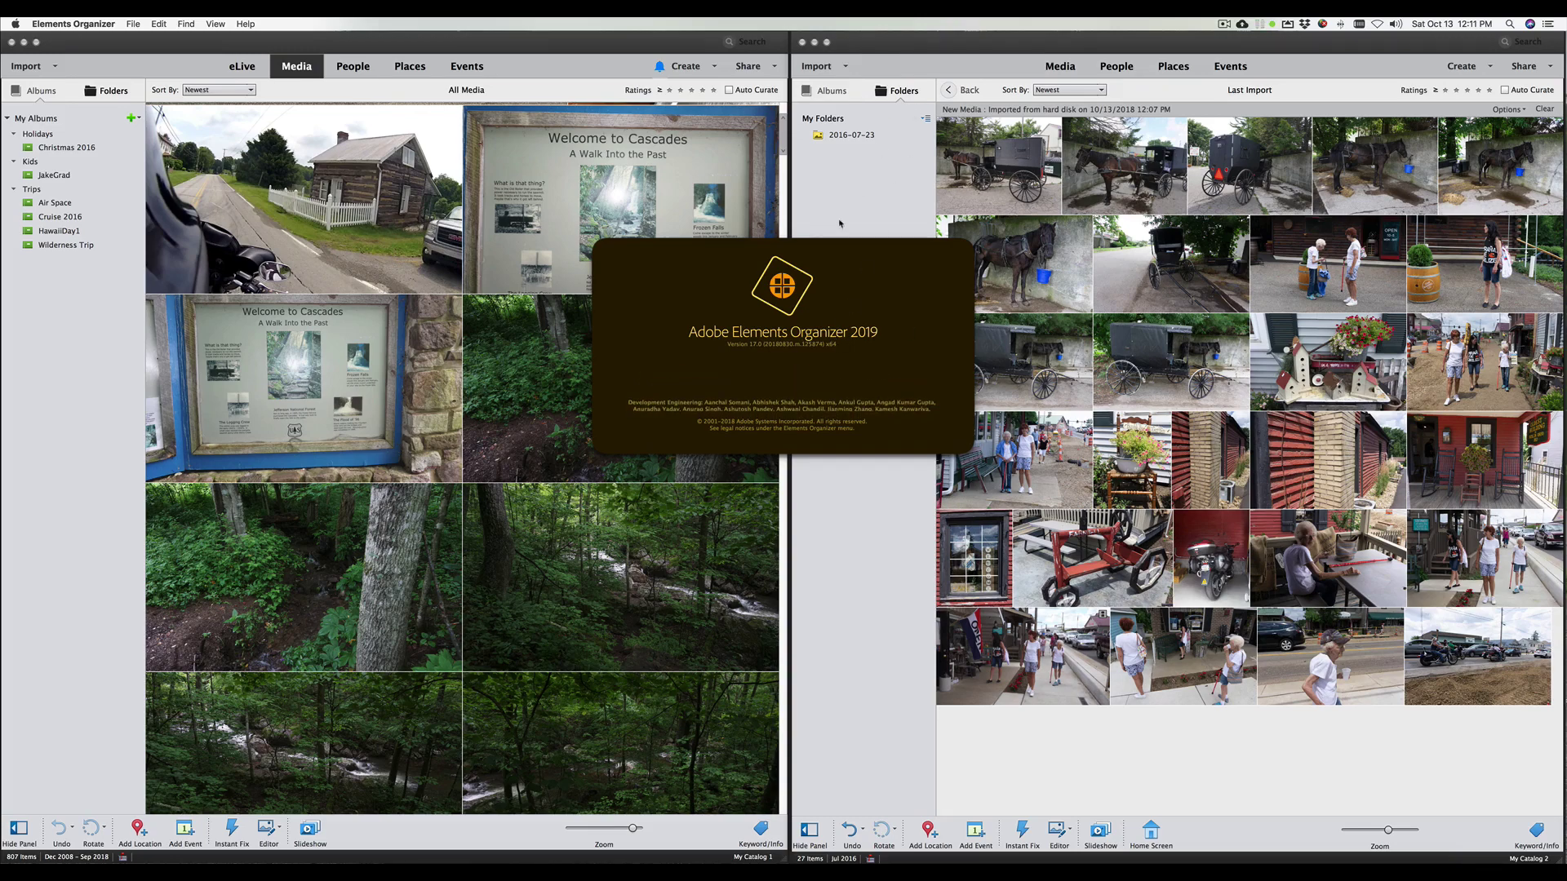
click(839, 259)
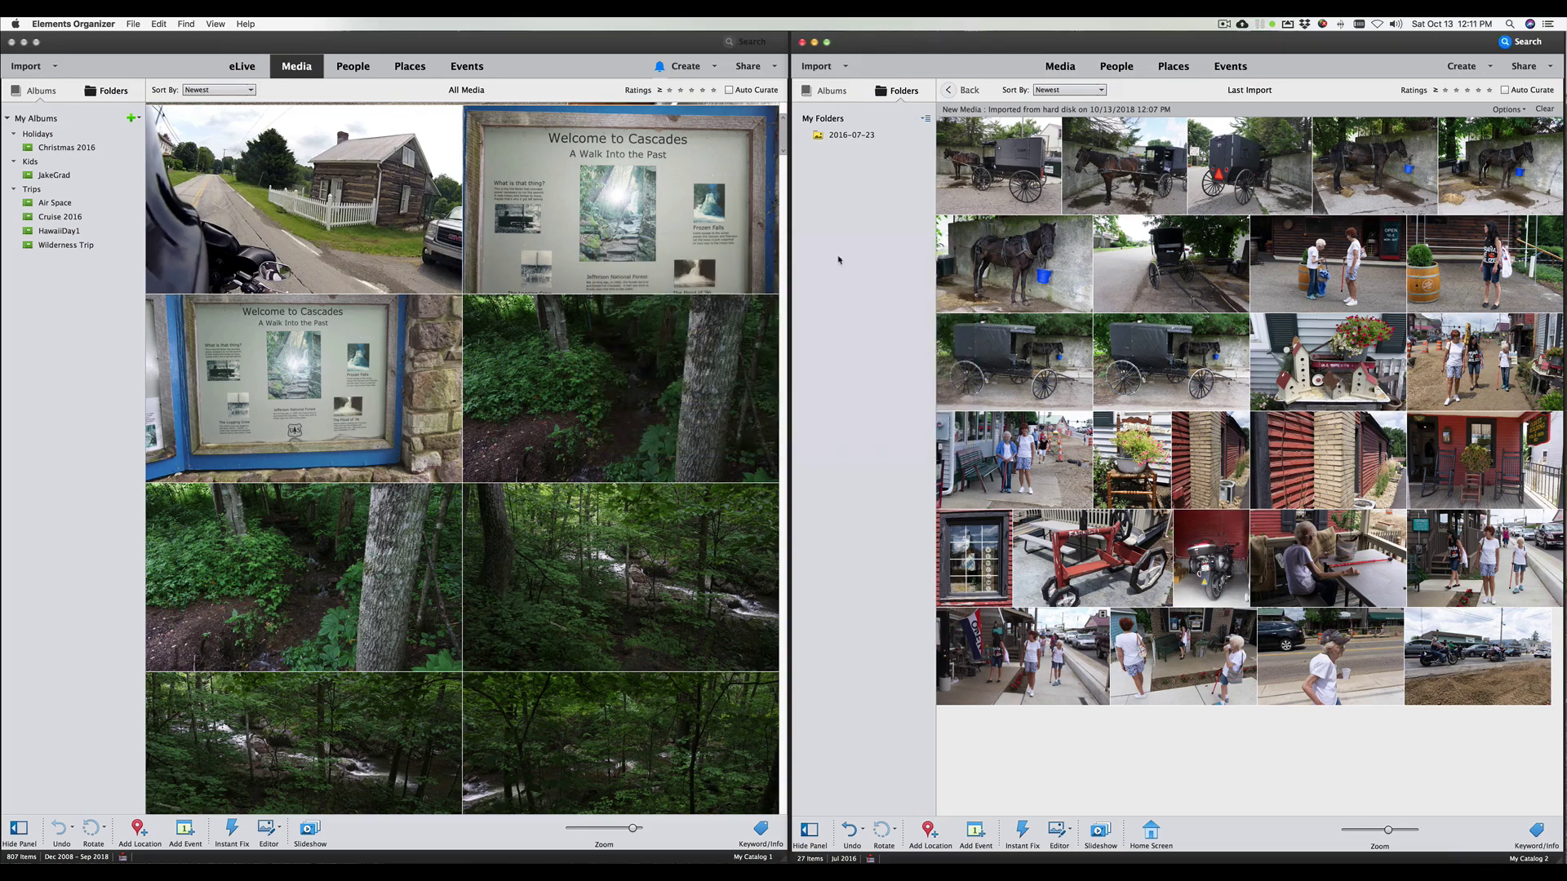
click(56, 67)
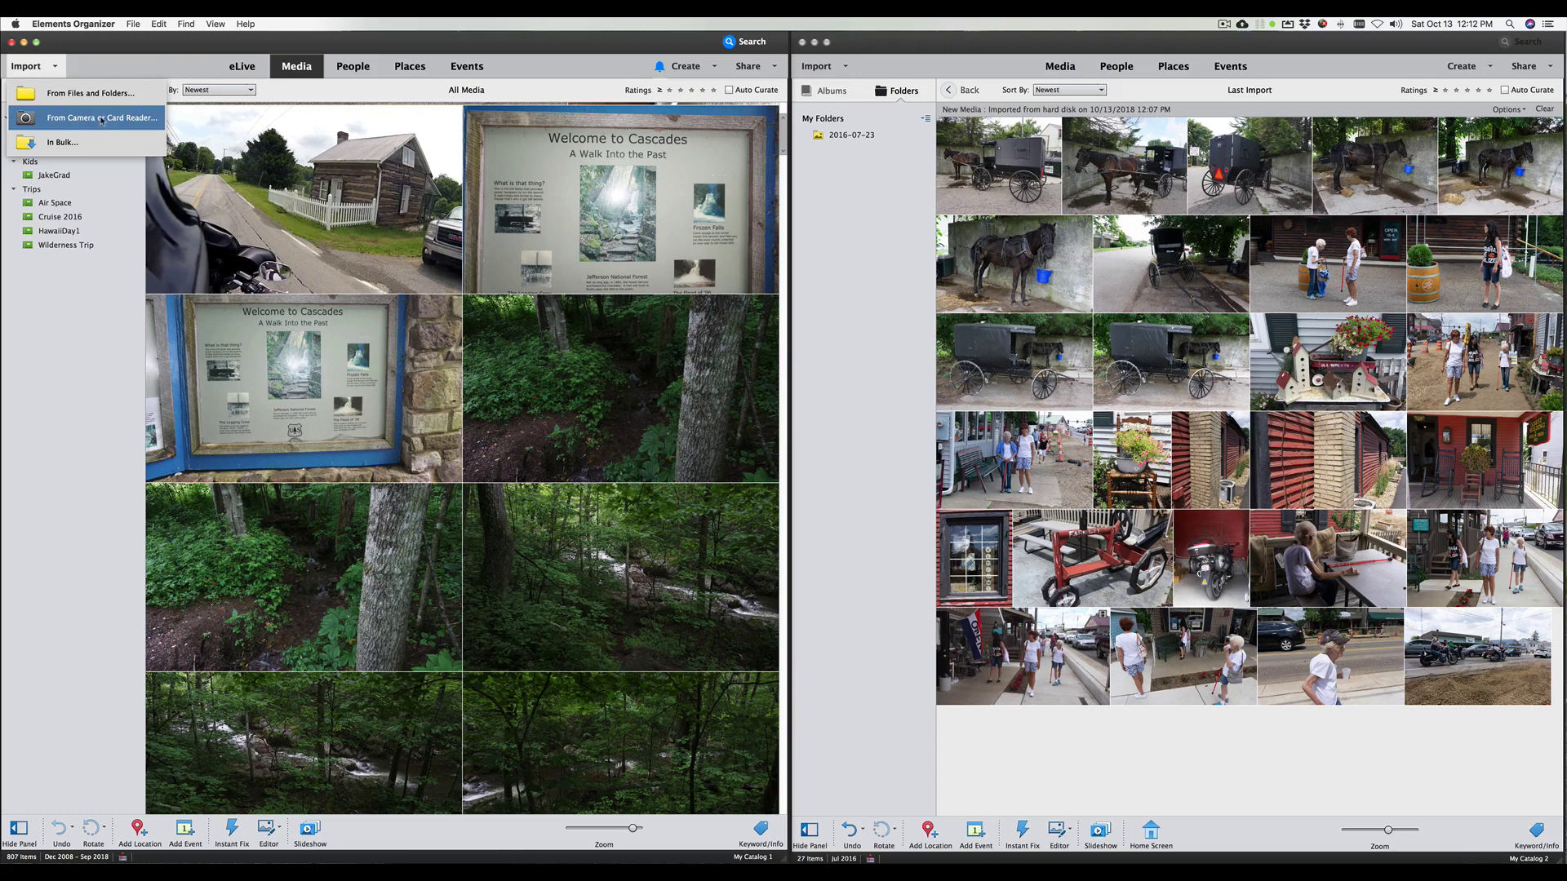
click(49, 72)
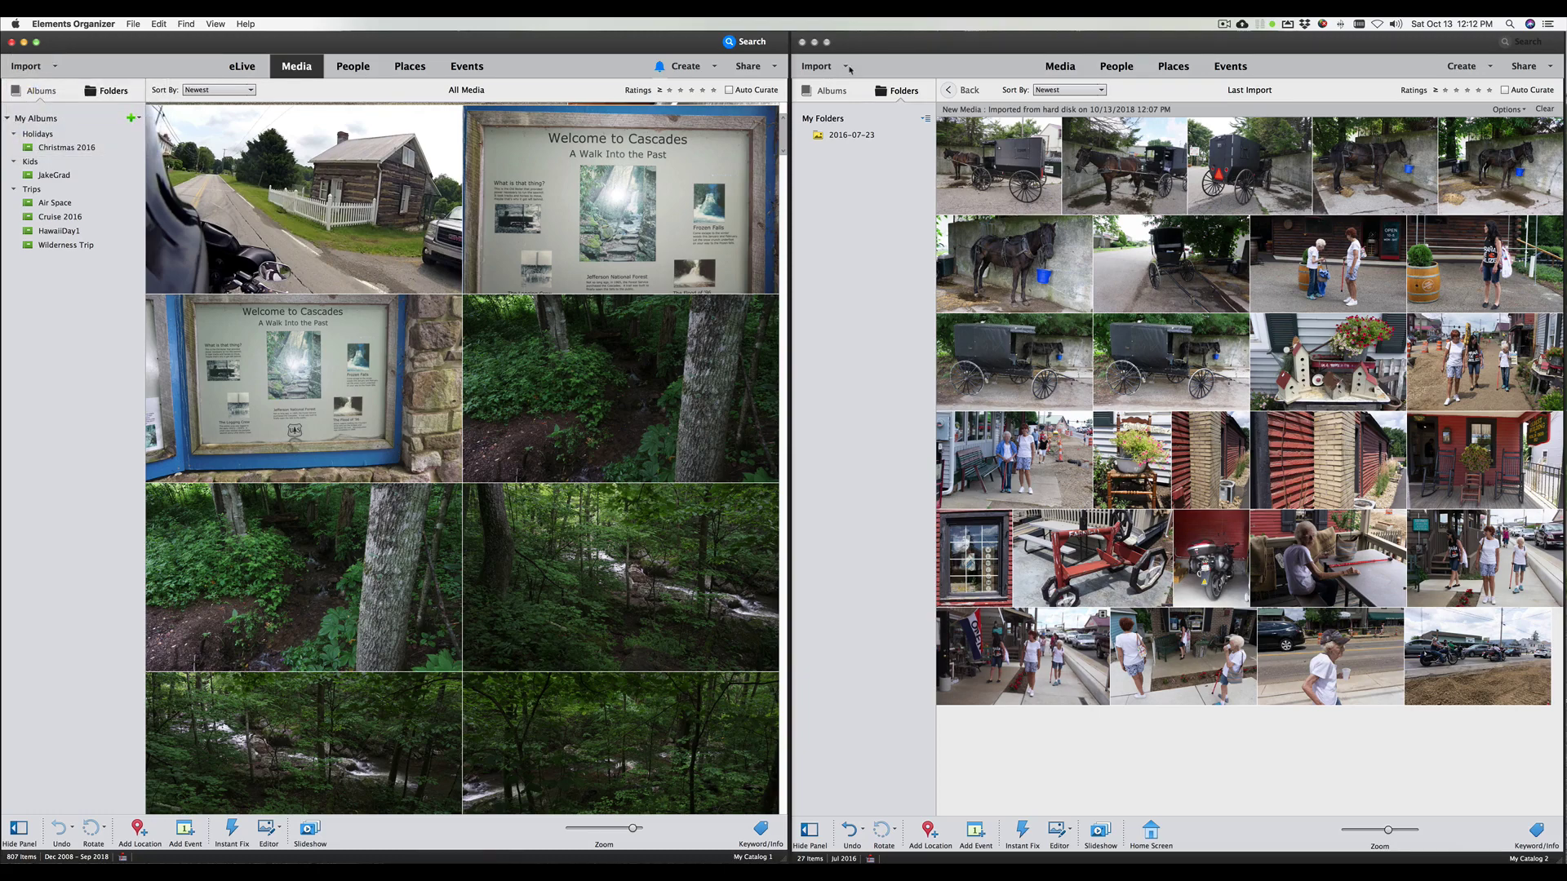
click(849, 70)
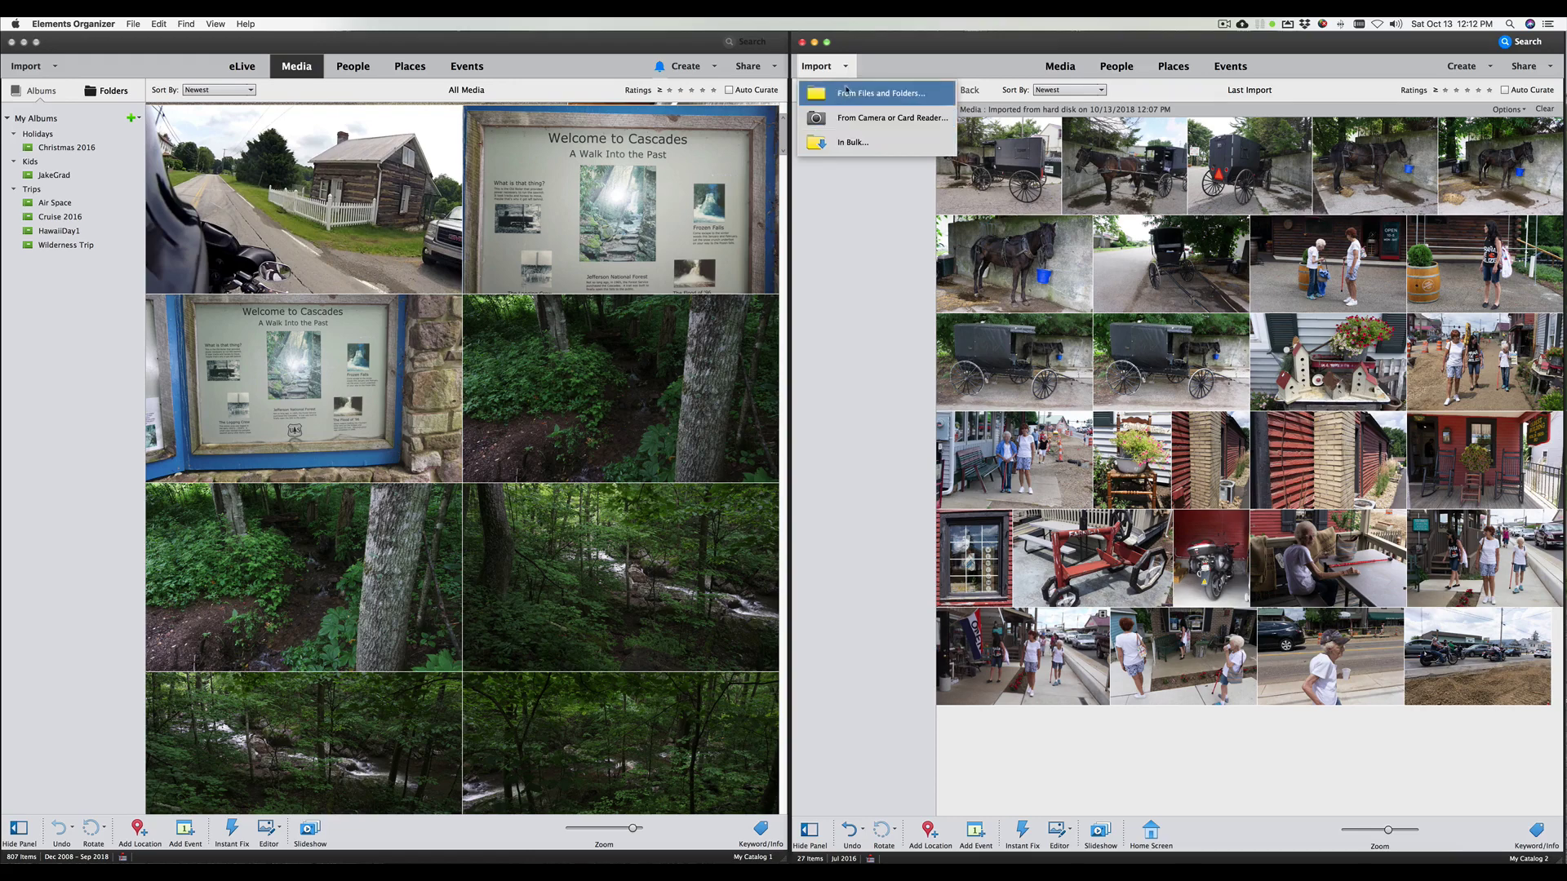
click(847, 68)
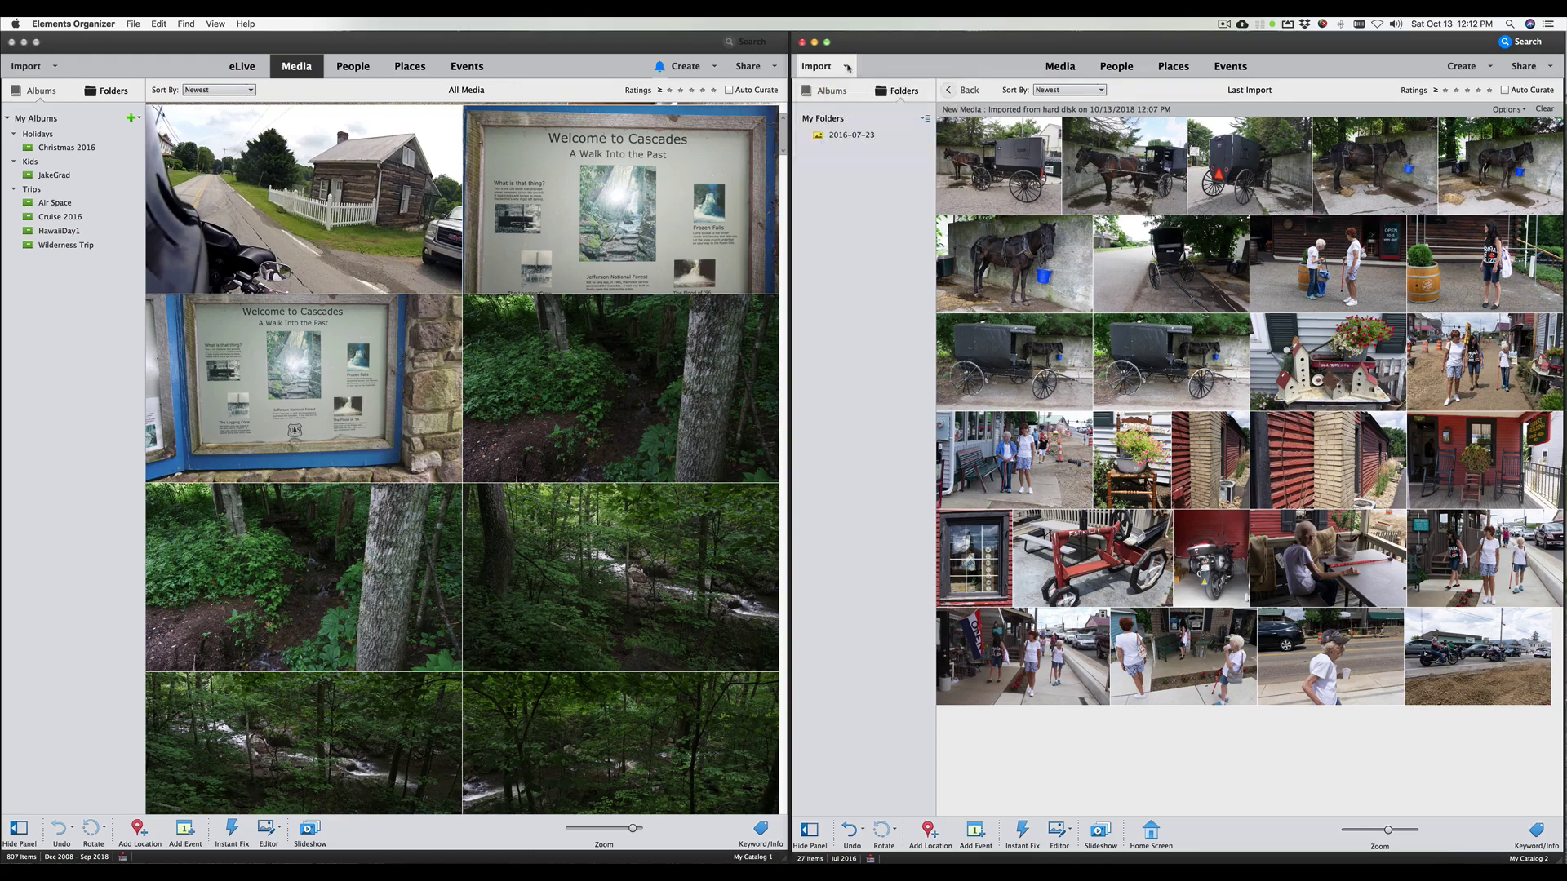
Step: Show eLive in My Catalog 1, then page through and close the Photoshop Elements 2019 Home Screen carousel
click(242, 69)
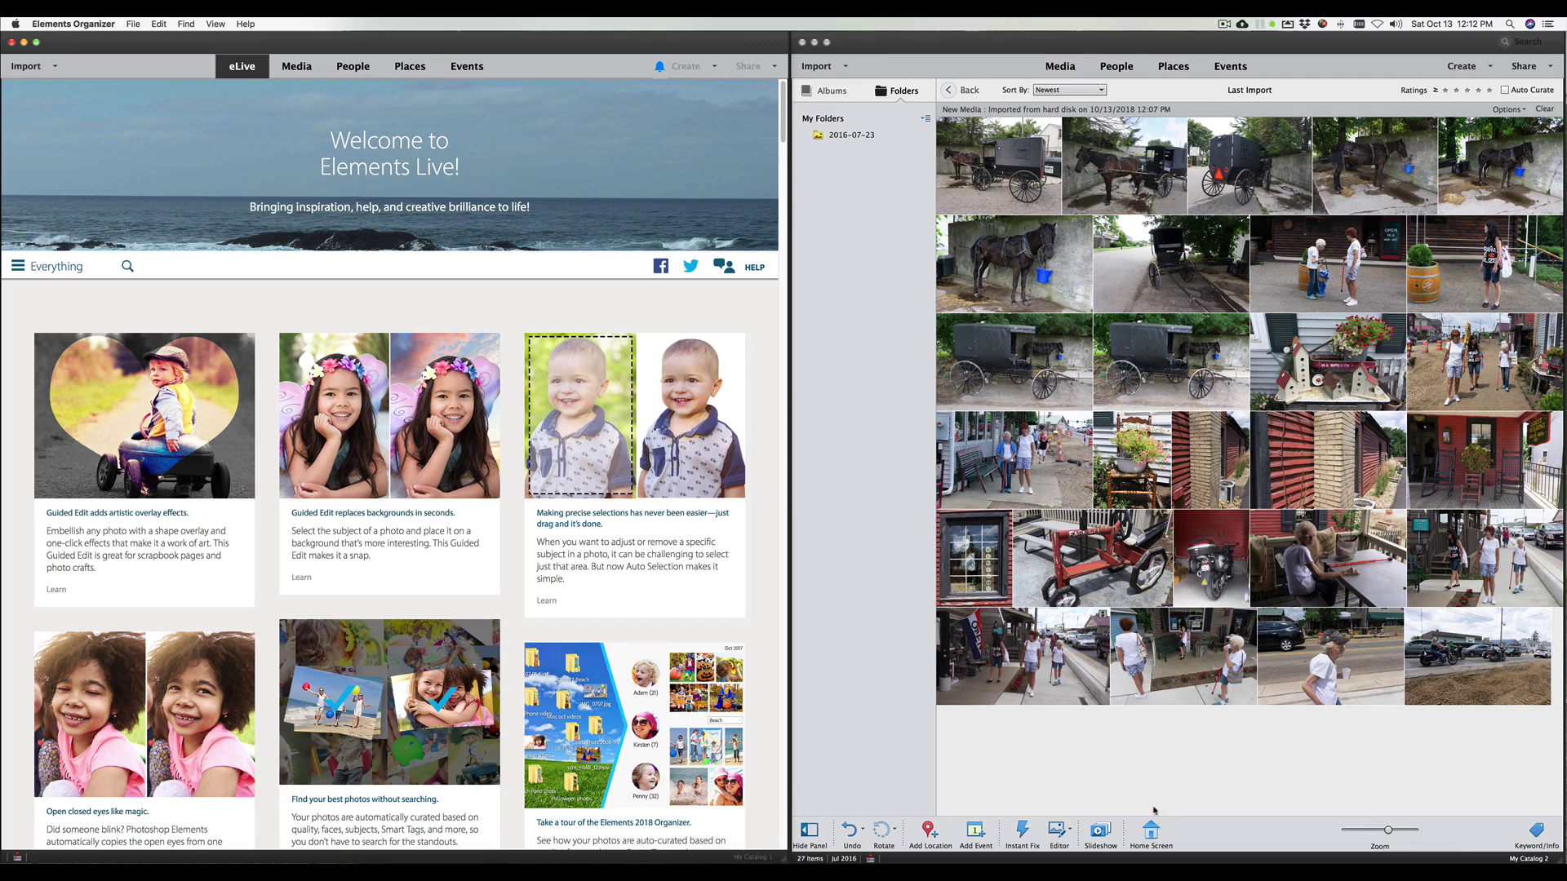
click(1152, 832)
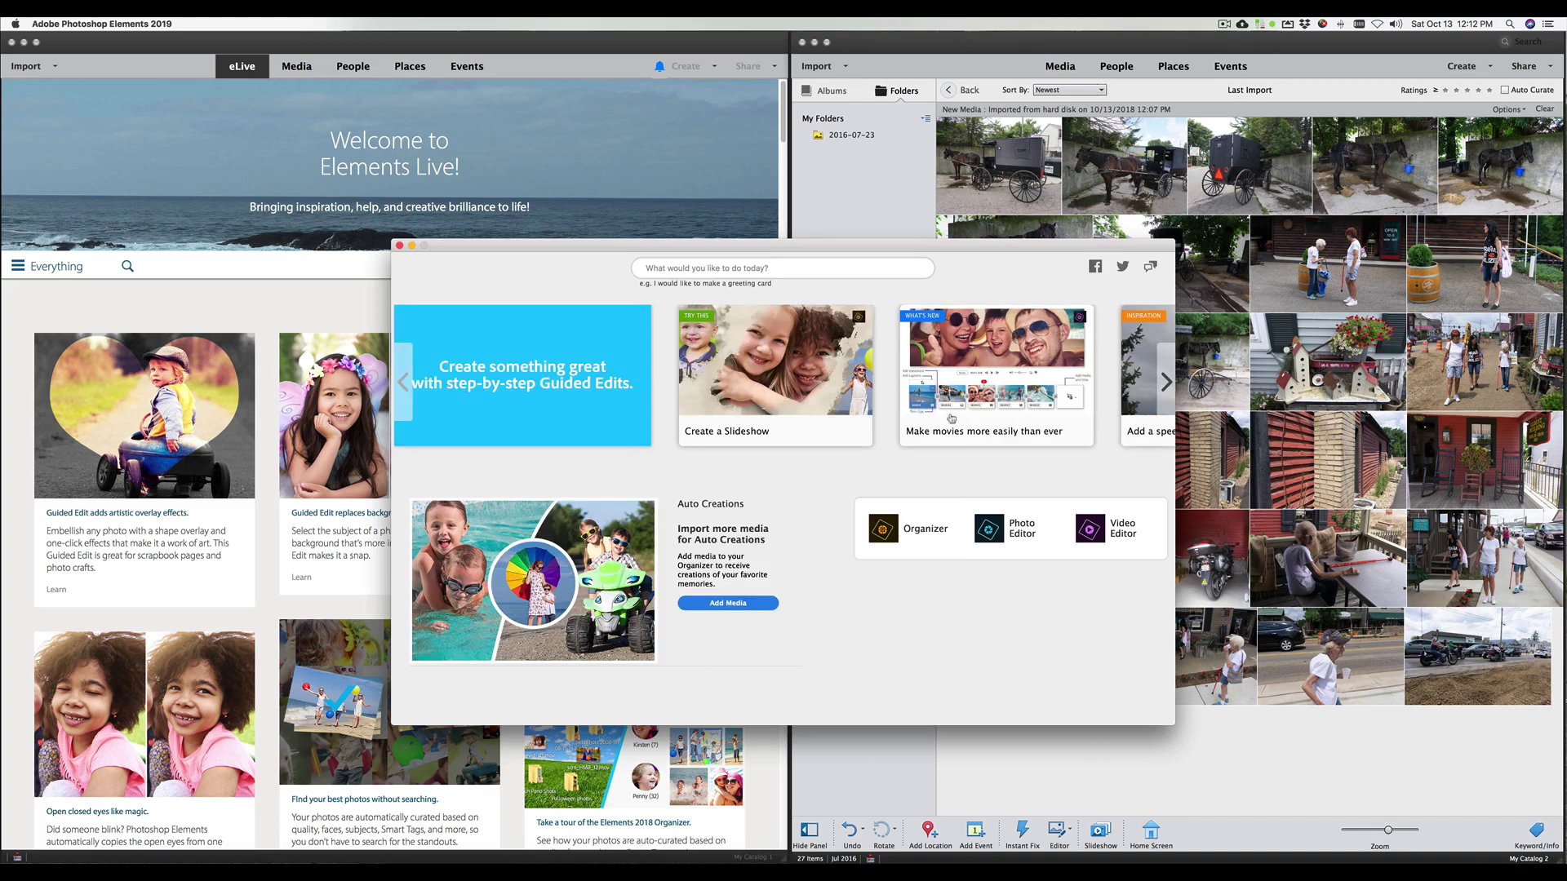
mouse_move(769, 440)
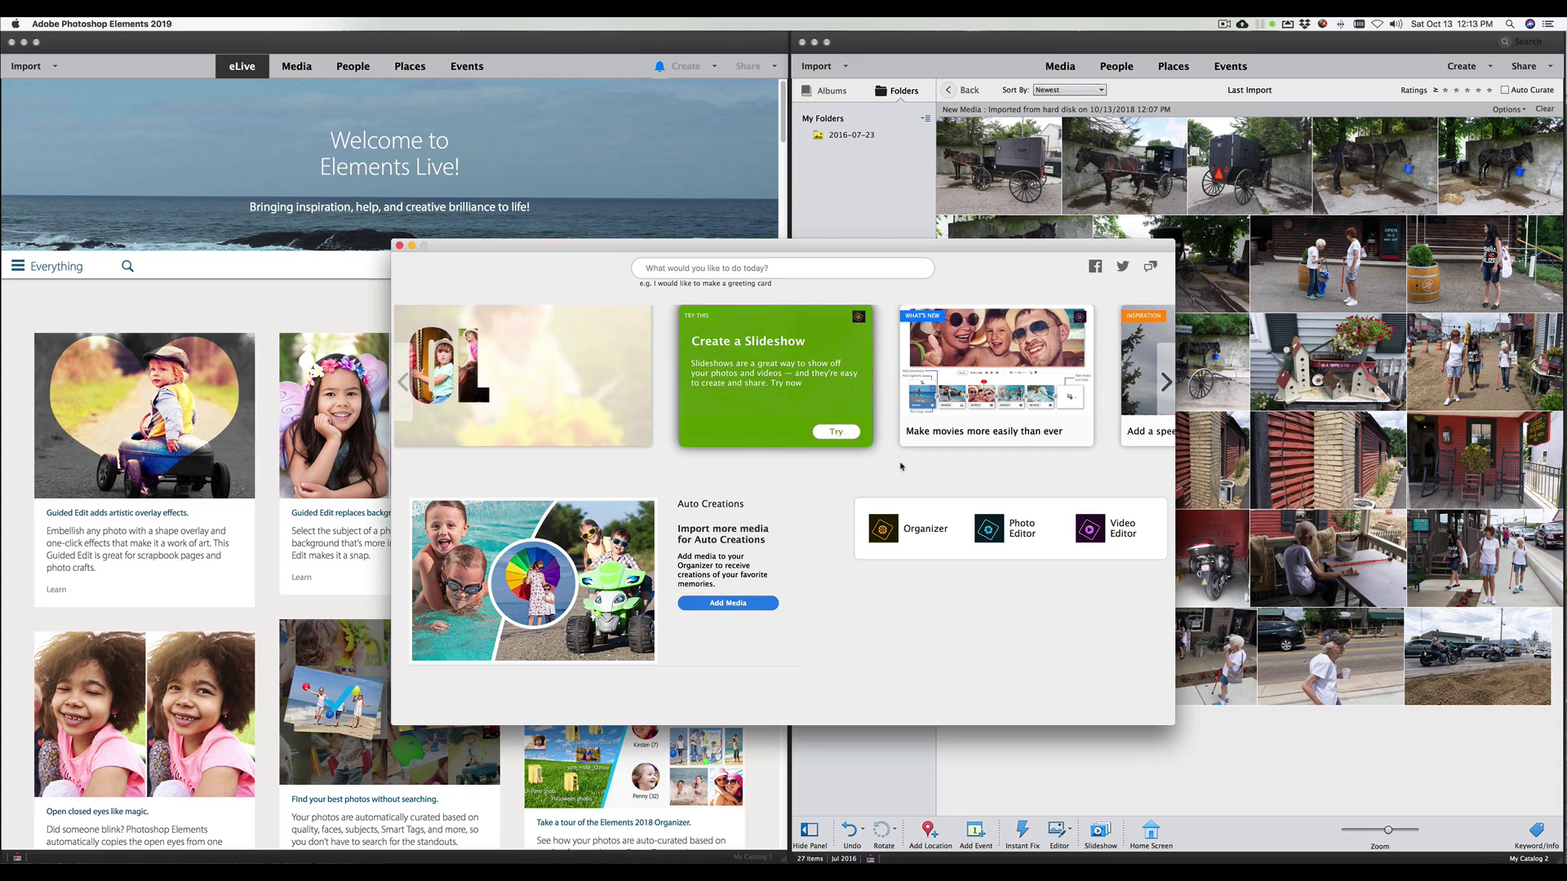
mouse_move(1044, 434)
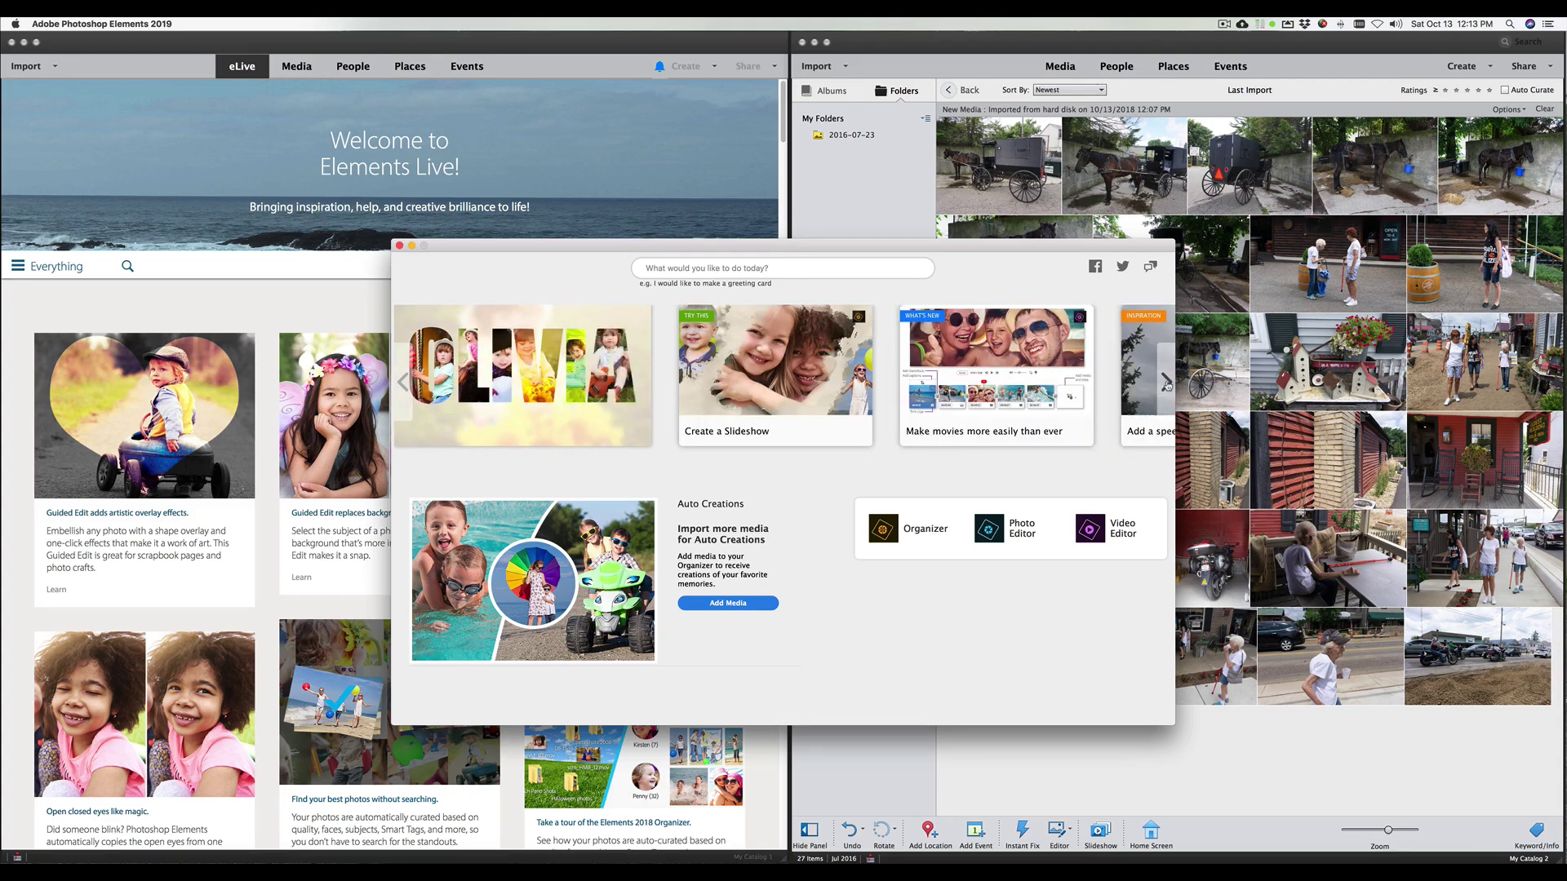
click(1166, 384)
click(1166, 384)
click(1166, 385)
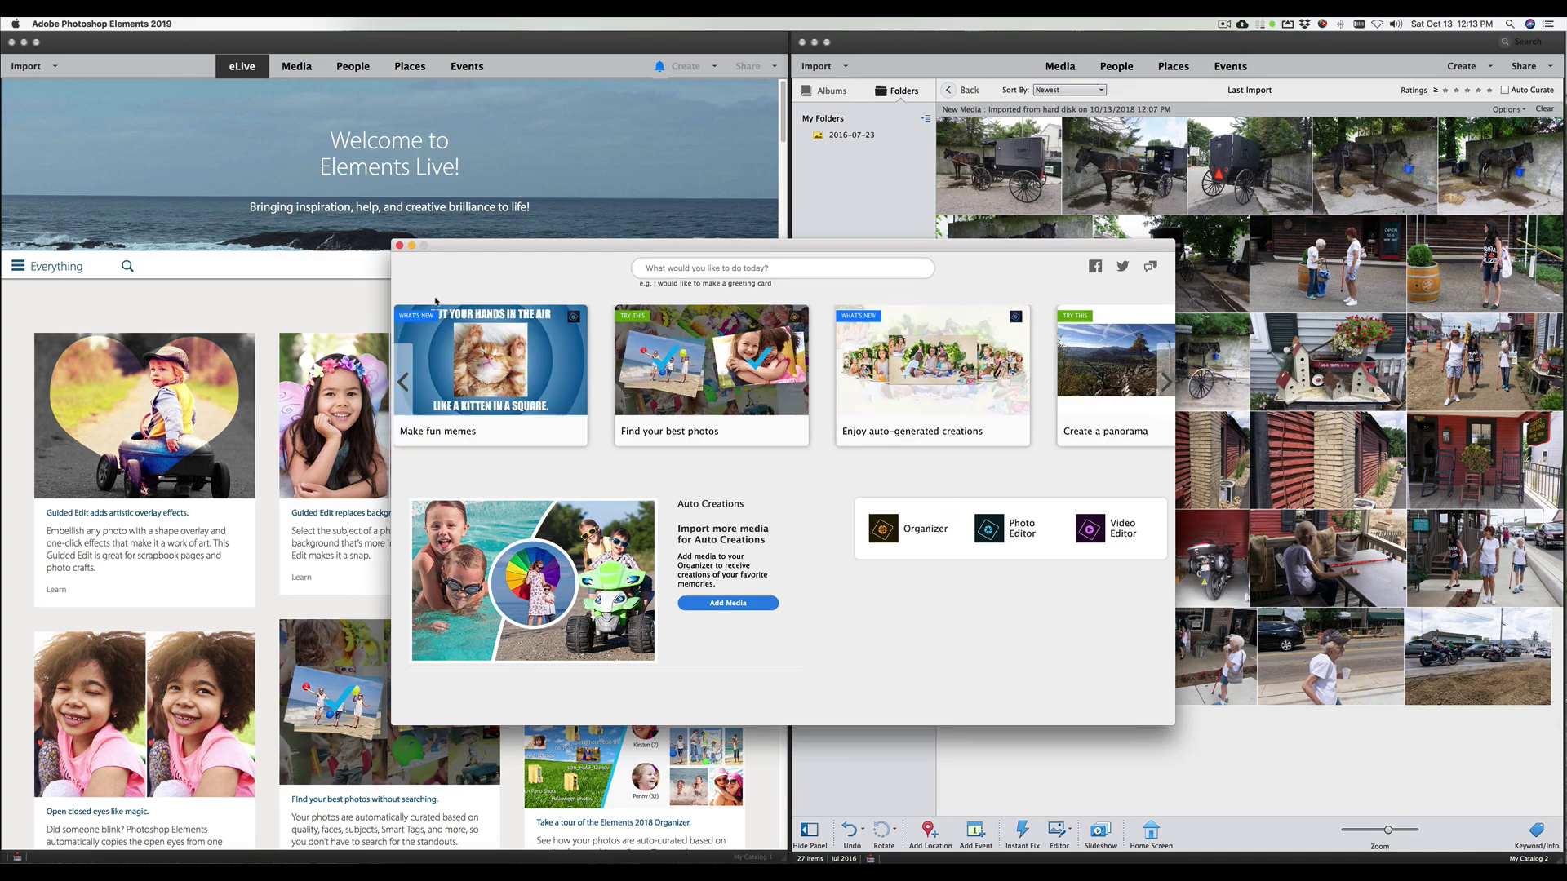
click(400, 246)
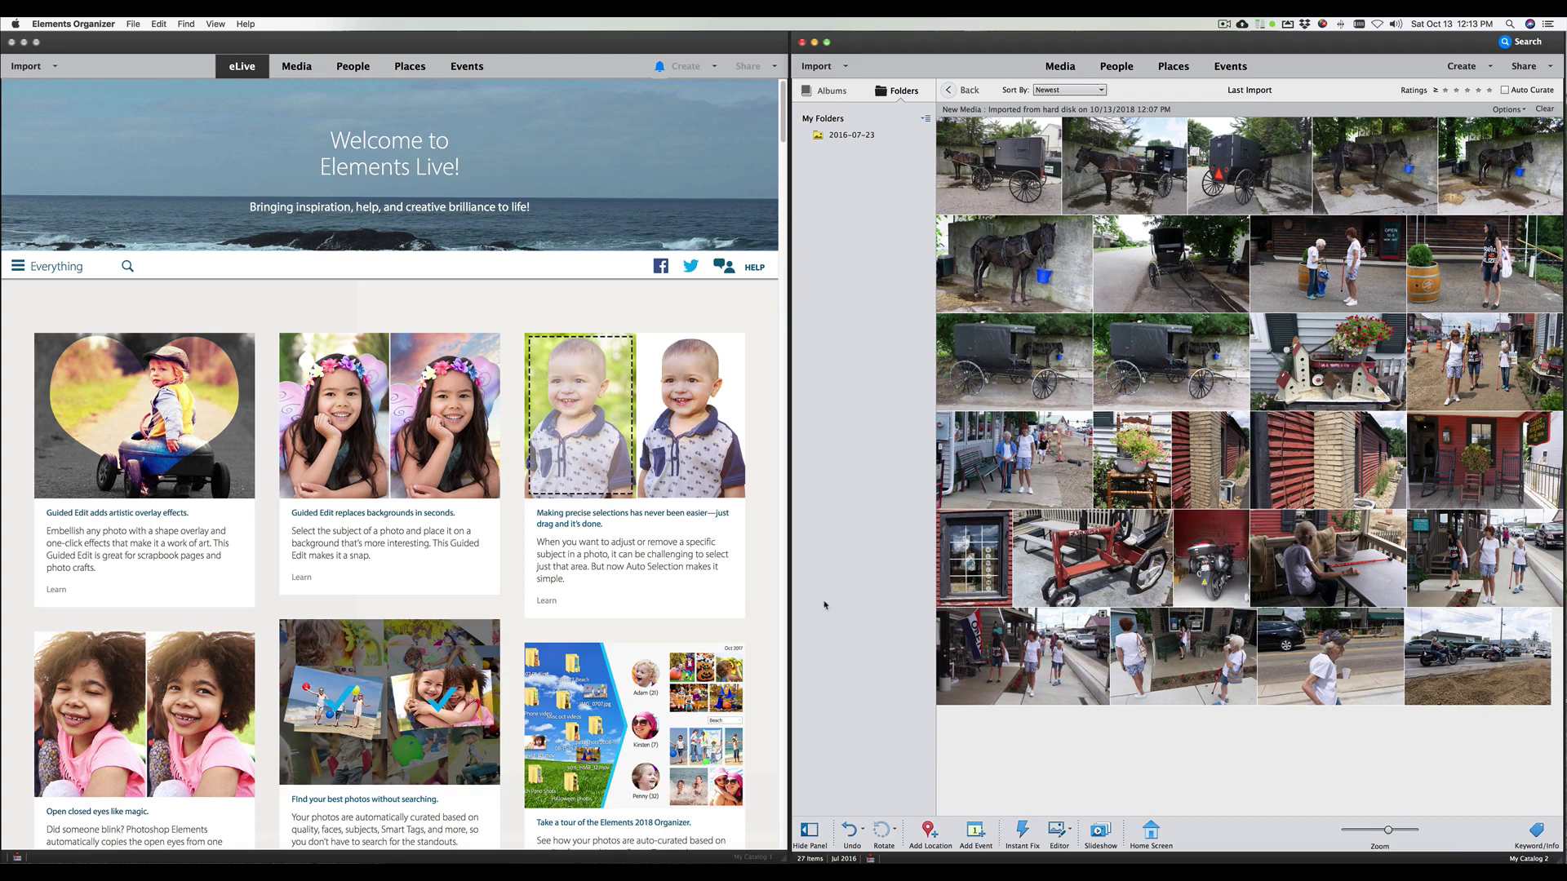
Step: Show all media in both catalogs, then switch My Catalog 1 to its People view
click(299, 71)
scroll(309, 107, down, 2)
scroll(308, 107, down, 8)
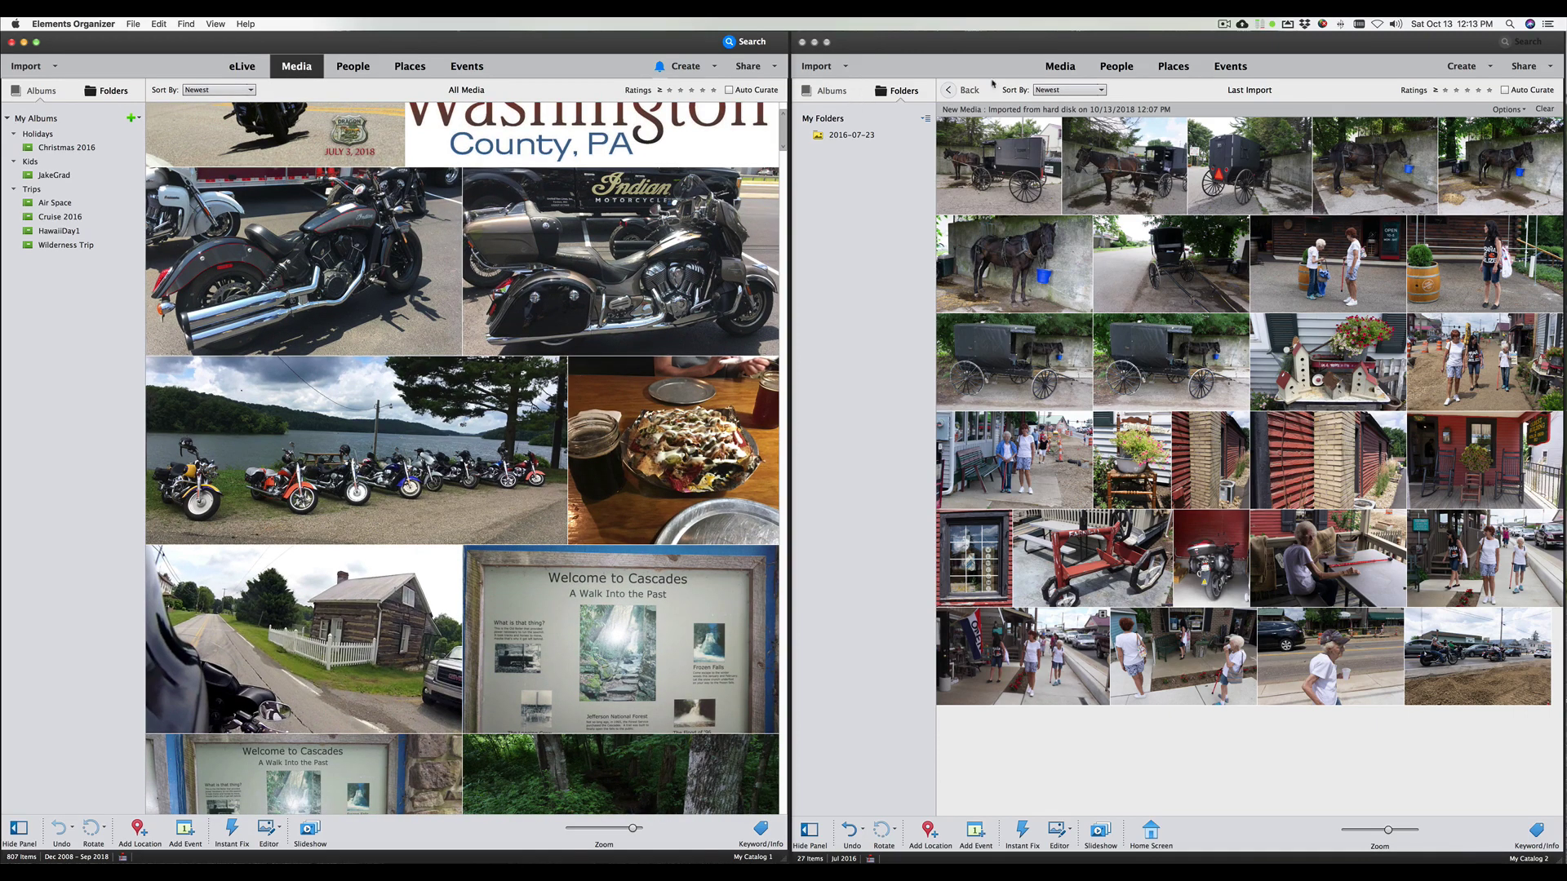
click(1059, 70)
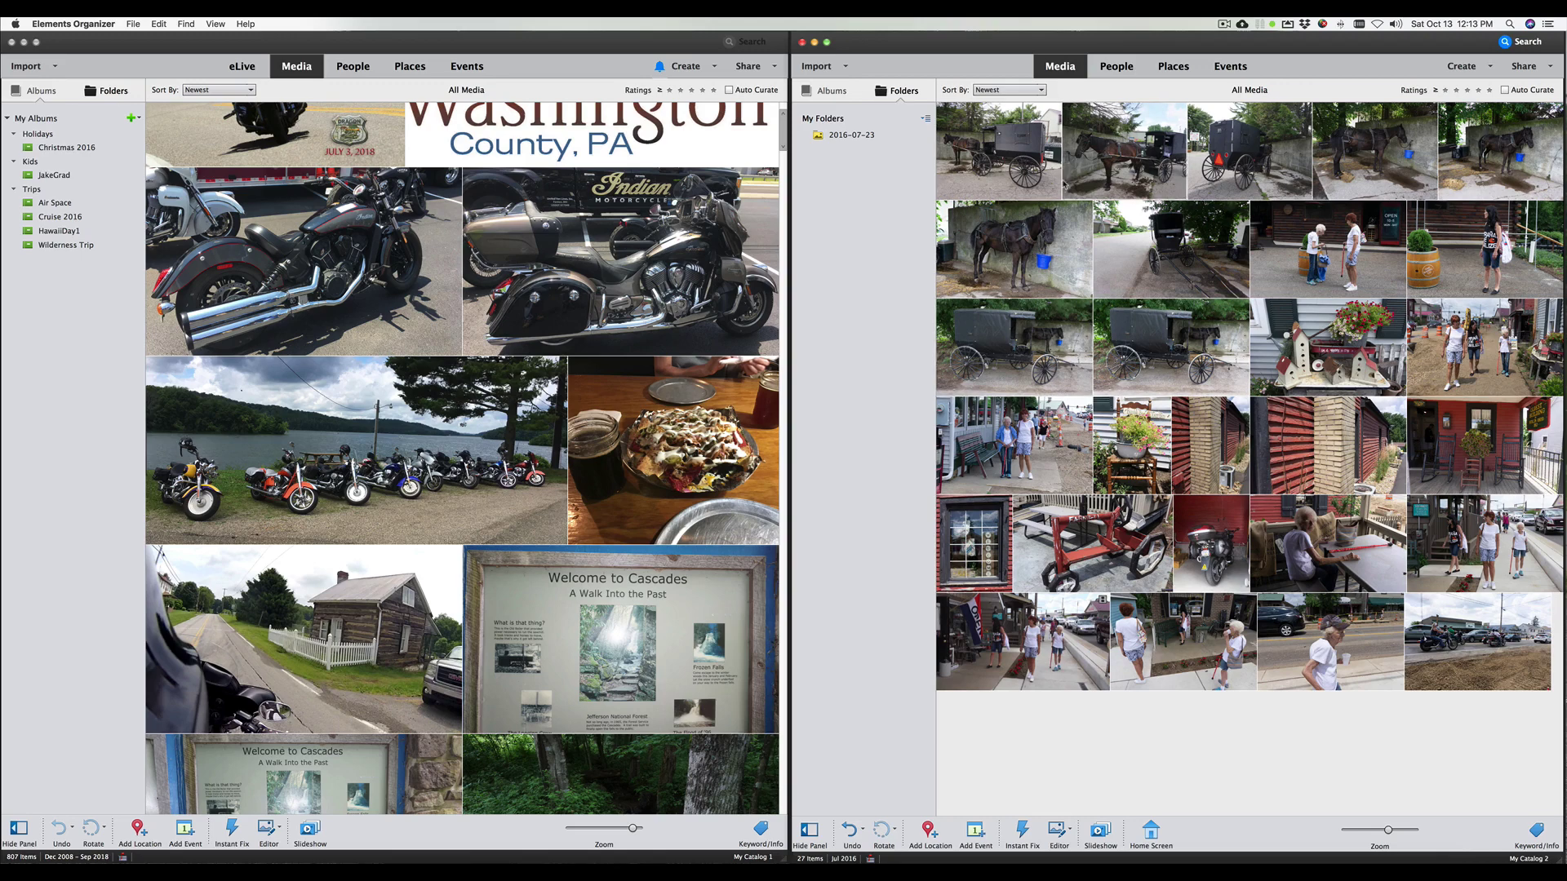
click(352, 70)
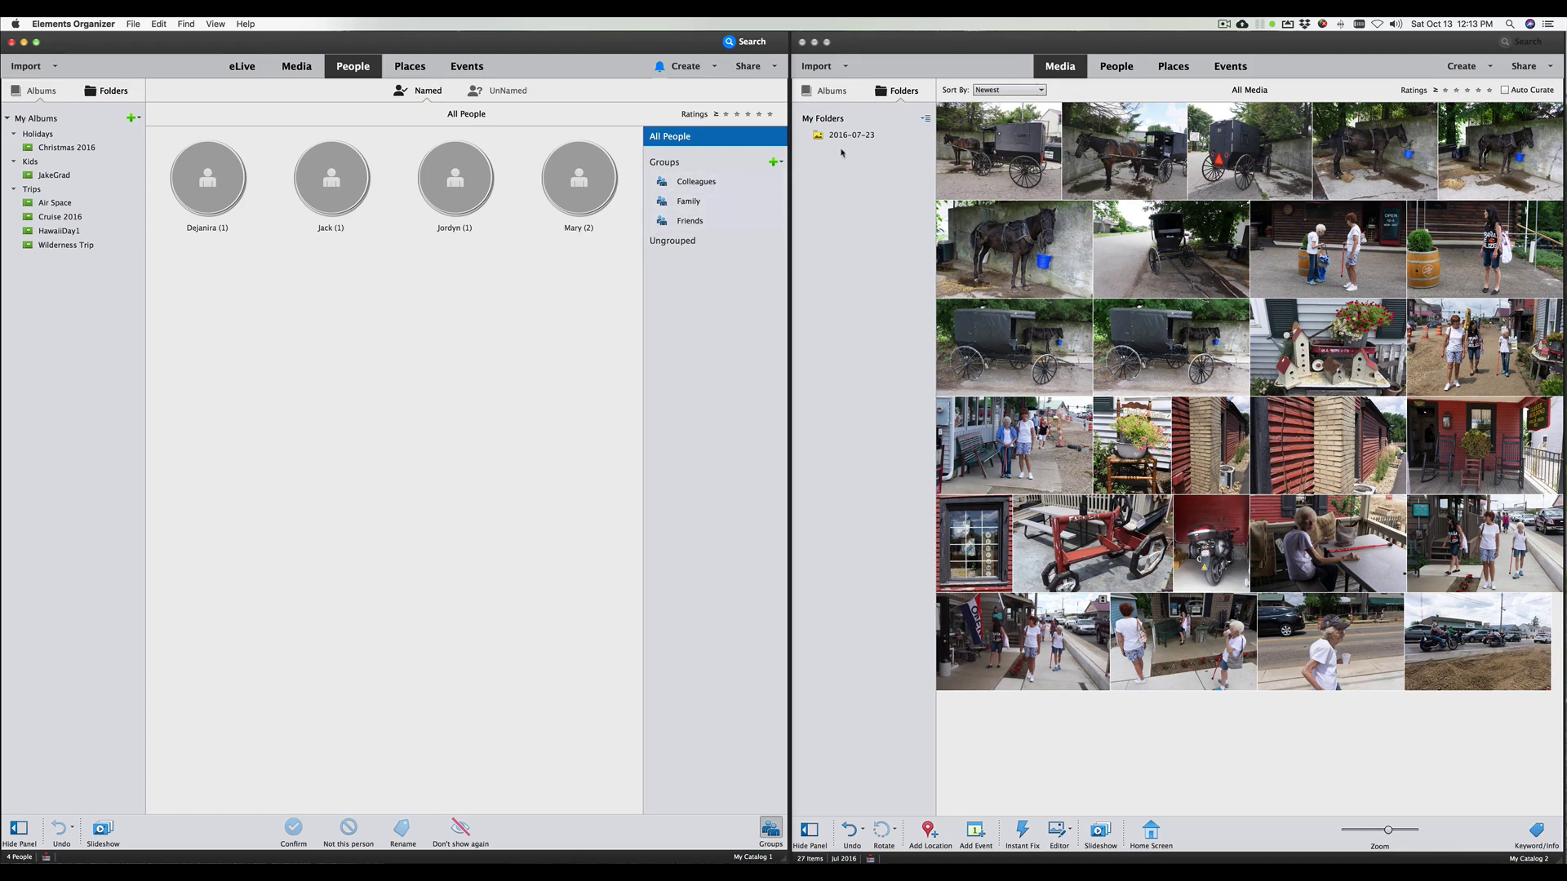
Step: Switch My Catalog 2 to People and My Catalog 1 to the Places world map
click(1110, 66)
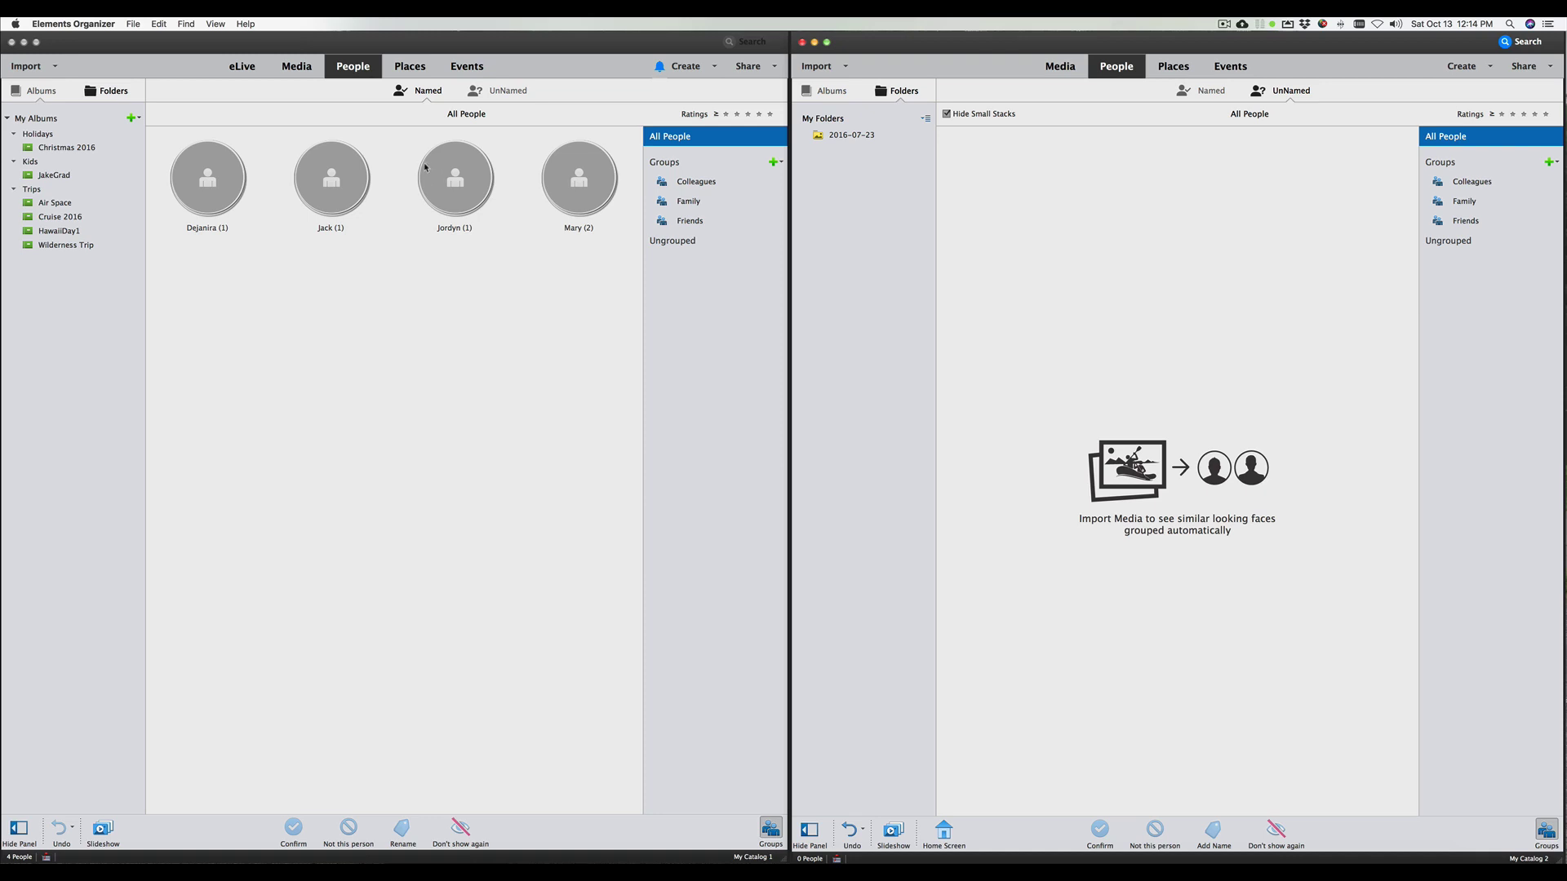
click(410, 68)
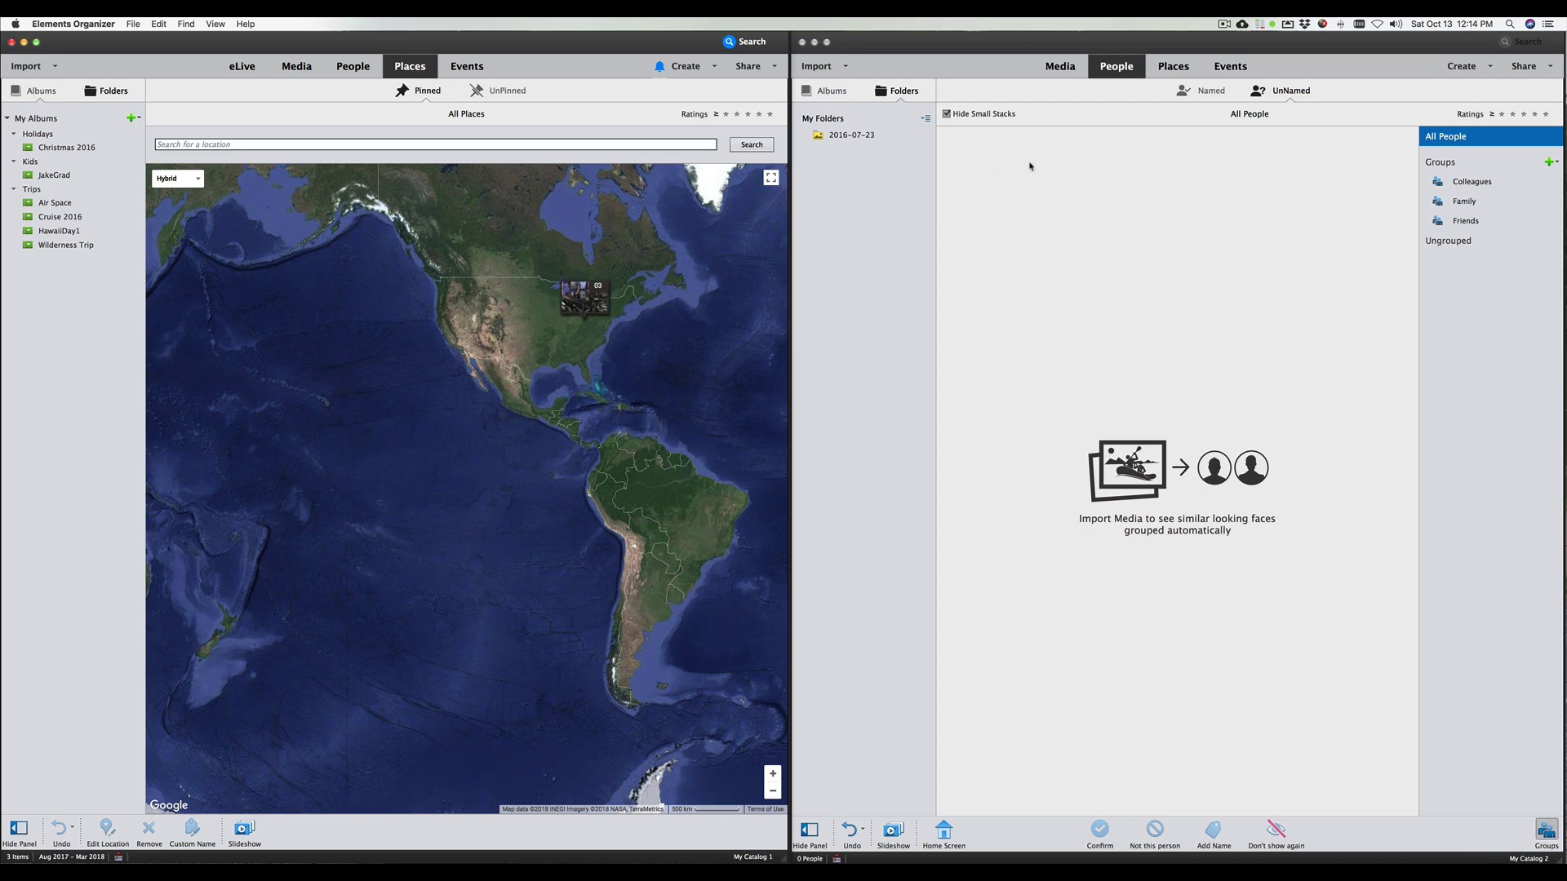
Step: Toggle Pinned and UnPinned Places in both catalogs, then open My Catalog 1's Events view
click(1171, 68)
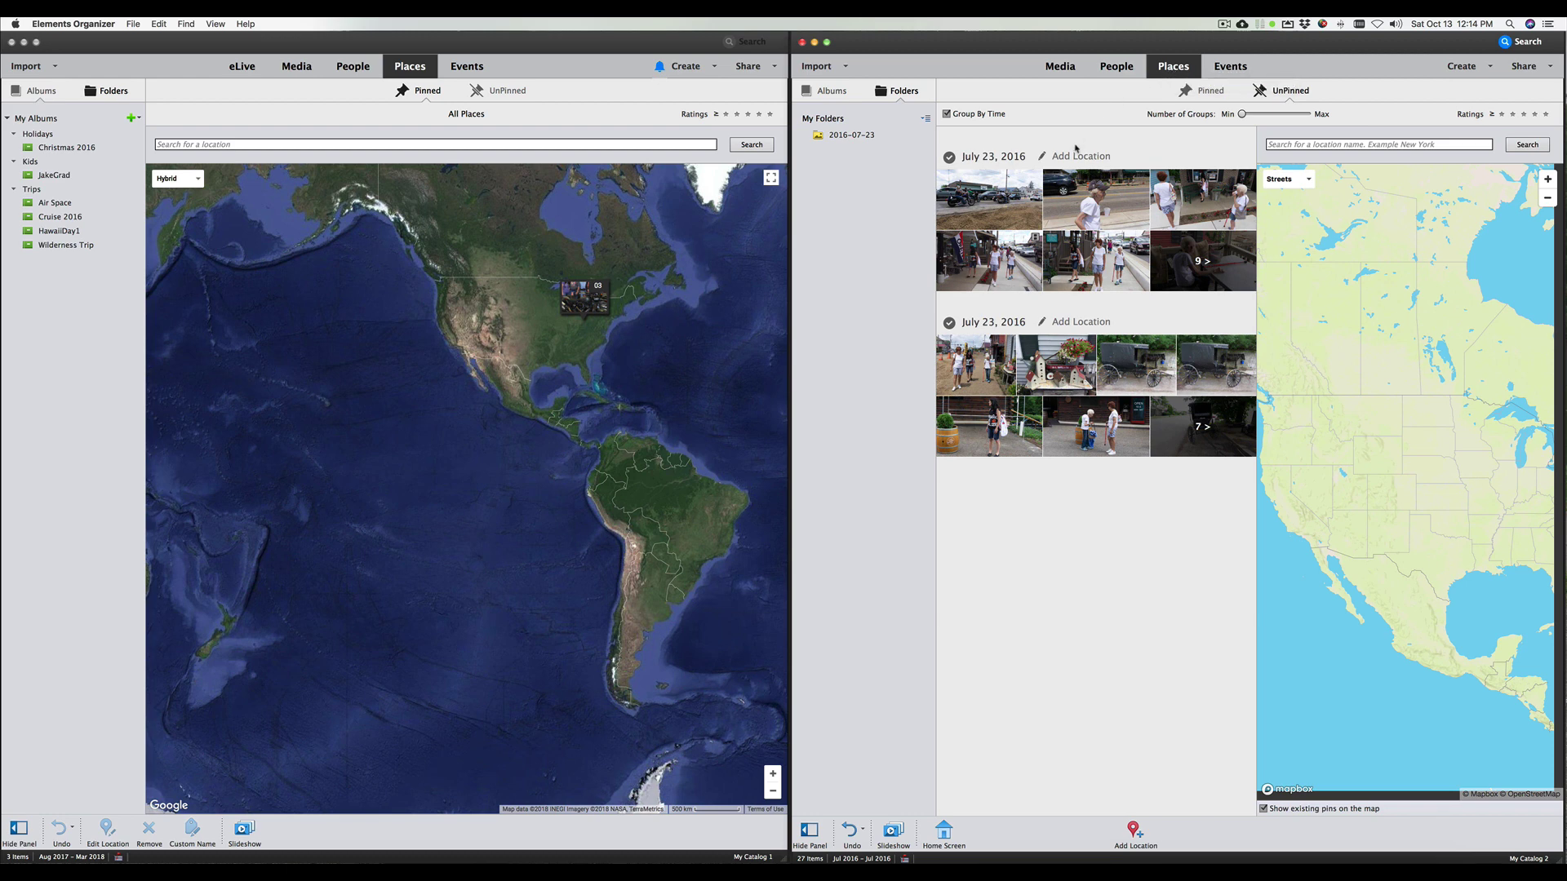
click(1208, 92)
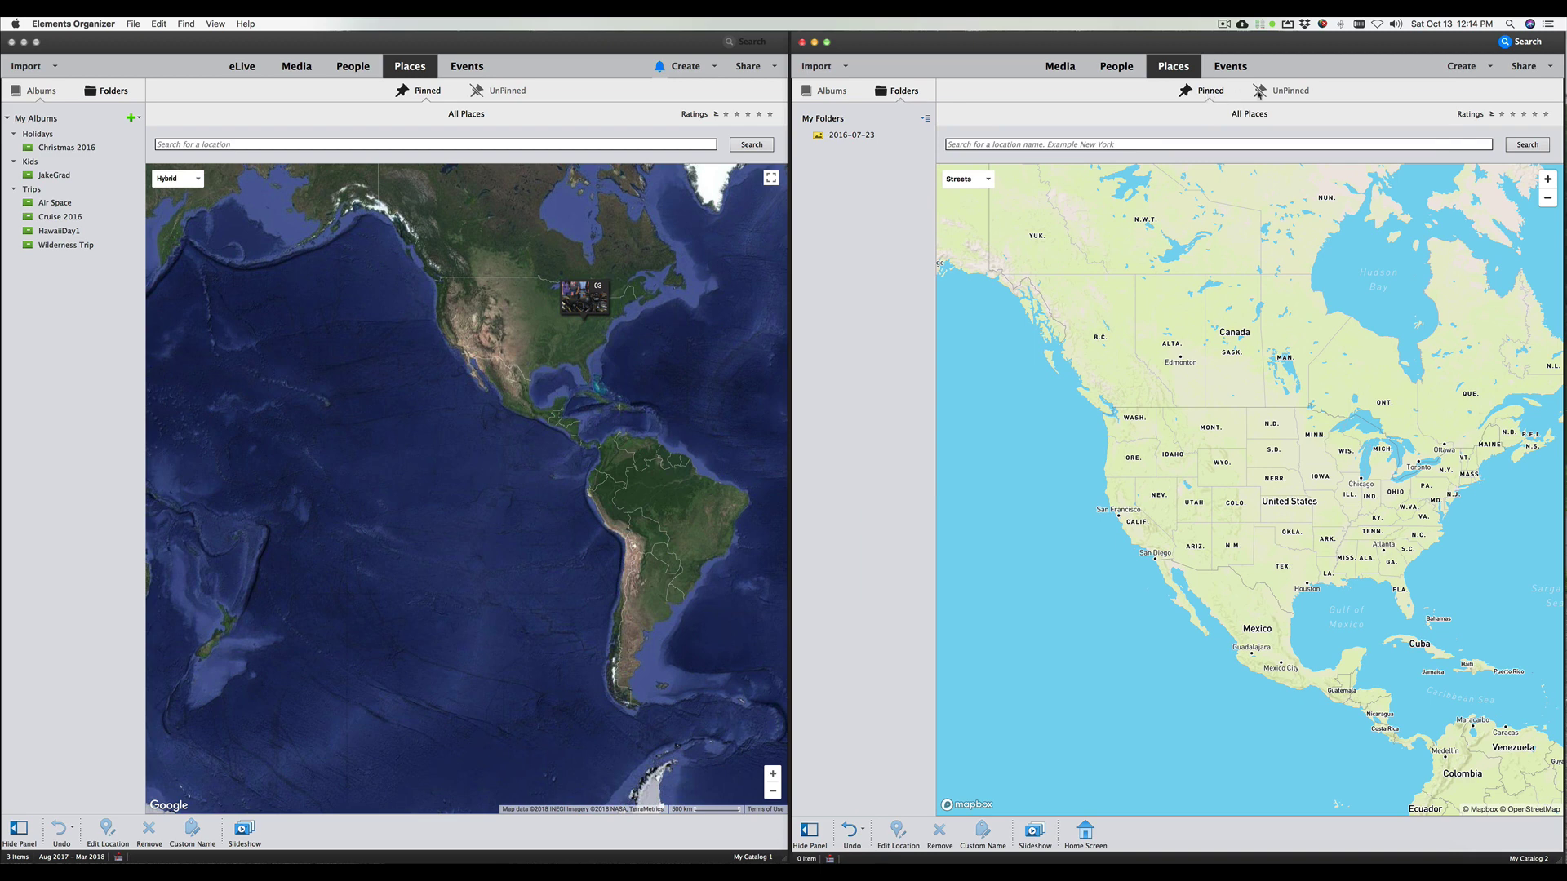
click(1289, 92)
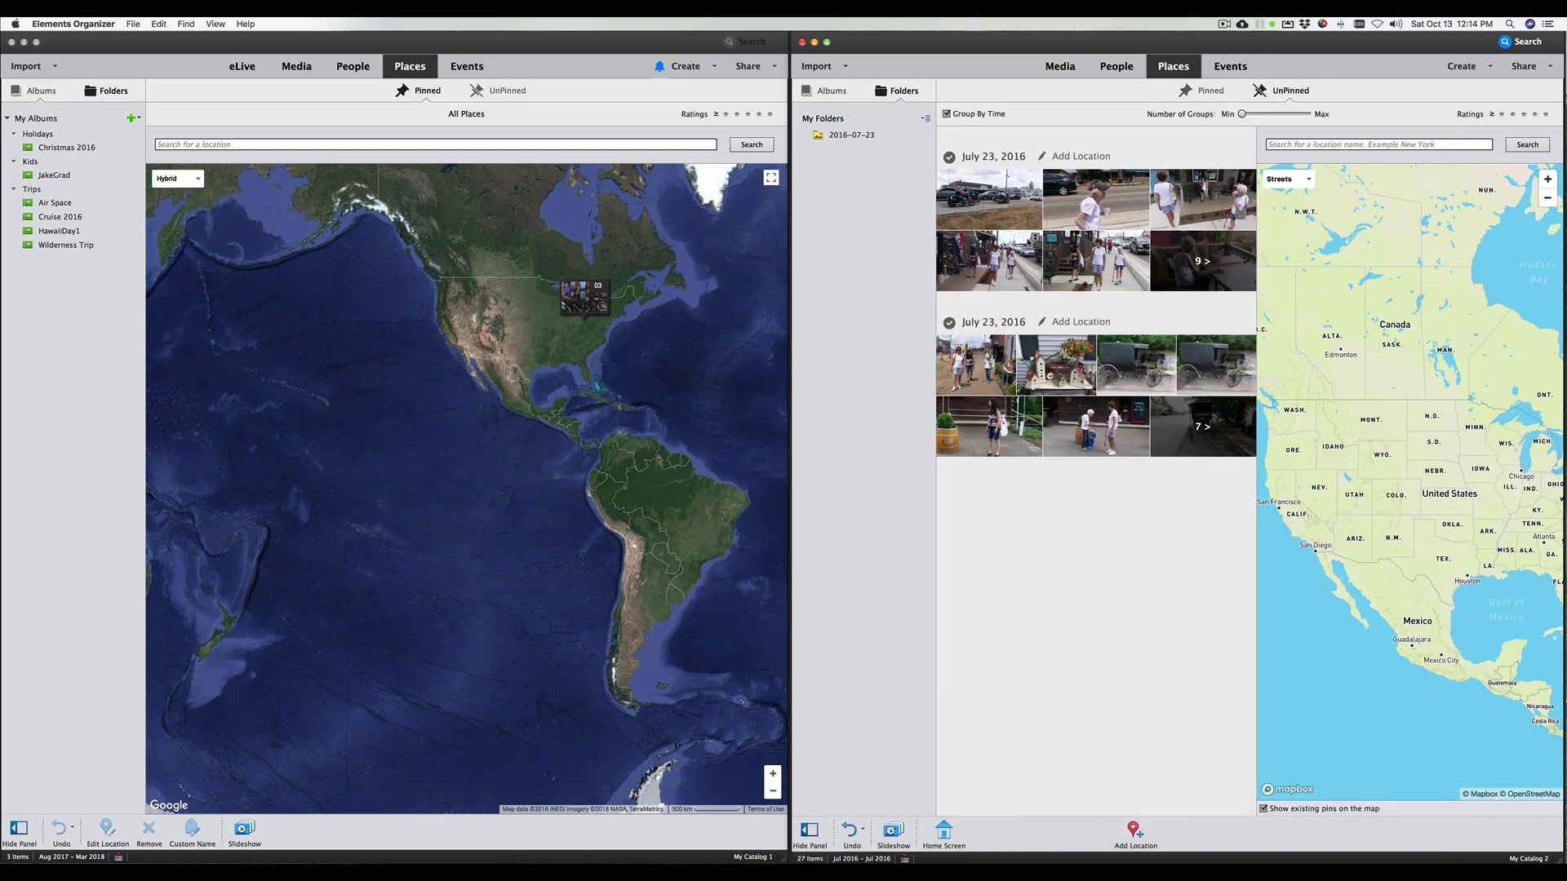
click(508, 92)
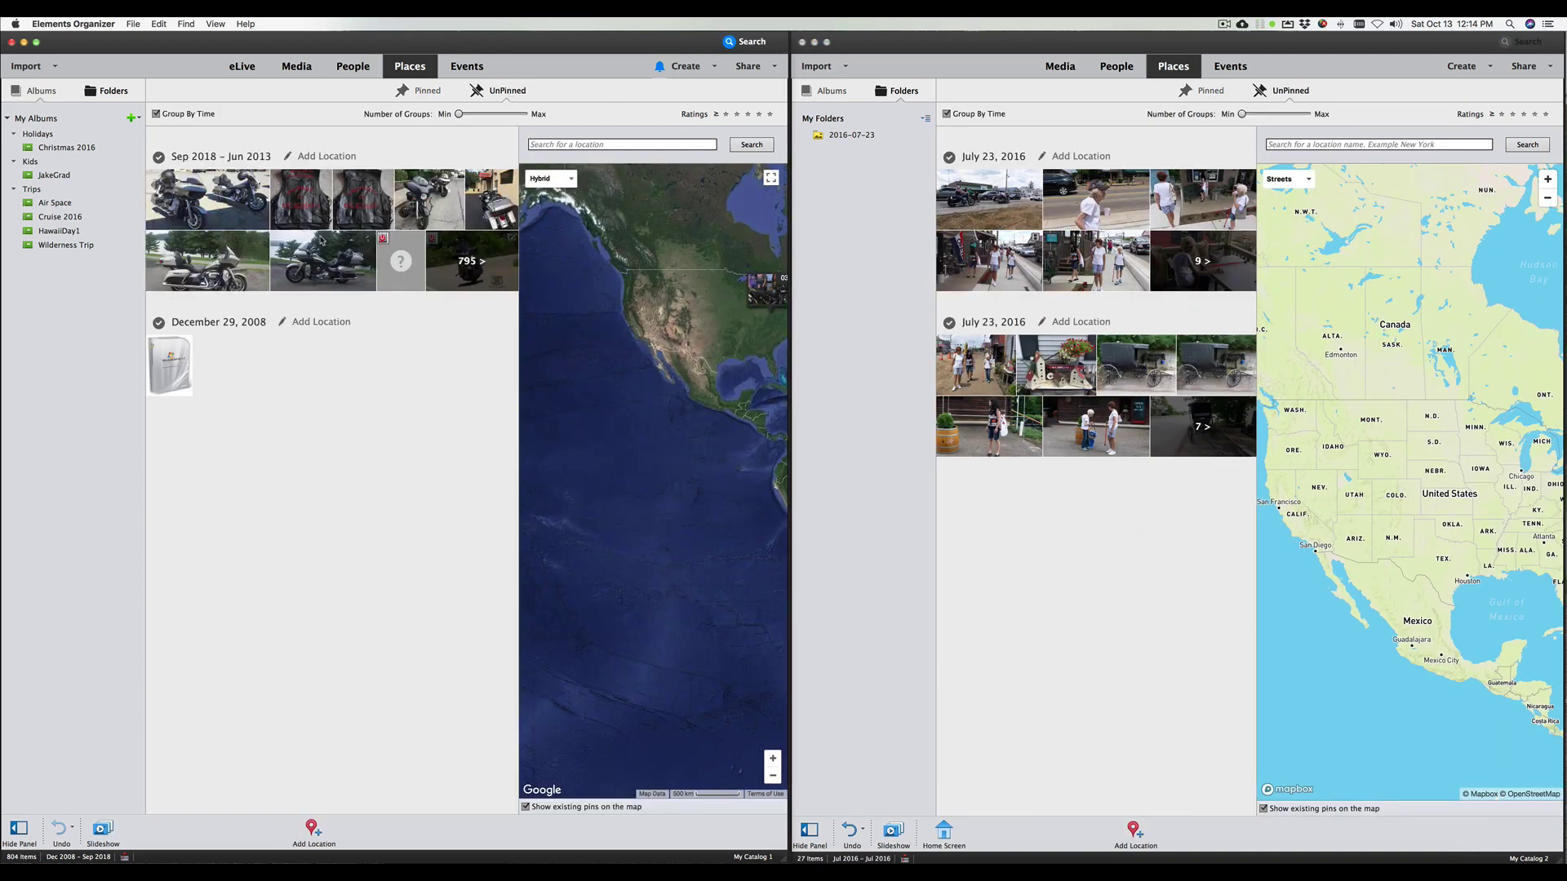
click(423, 90)
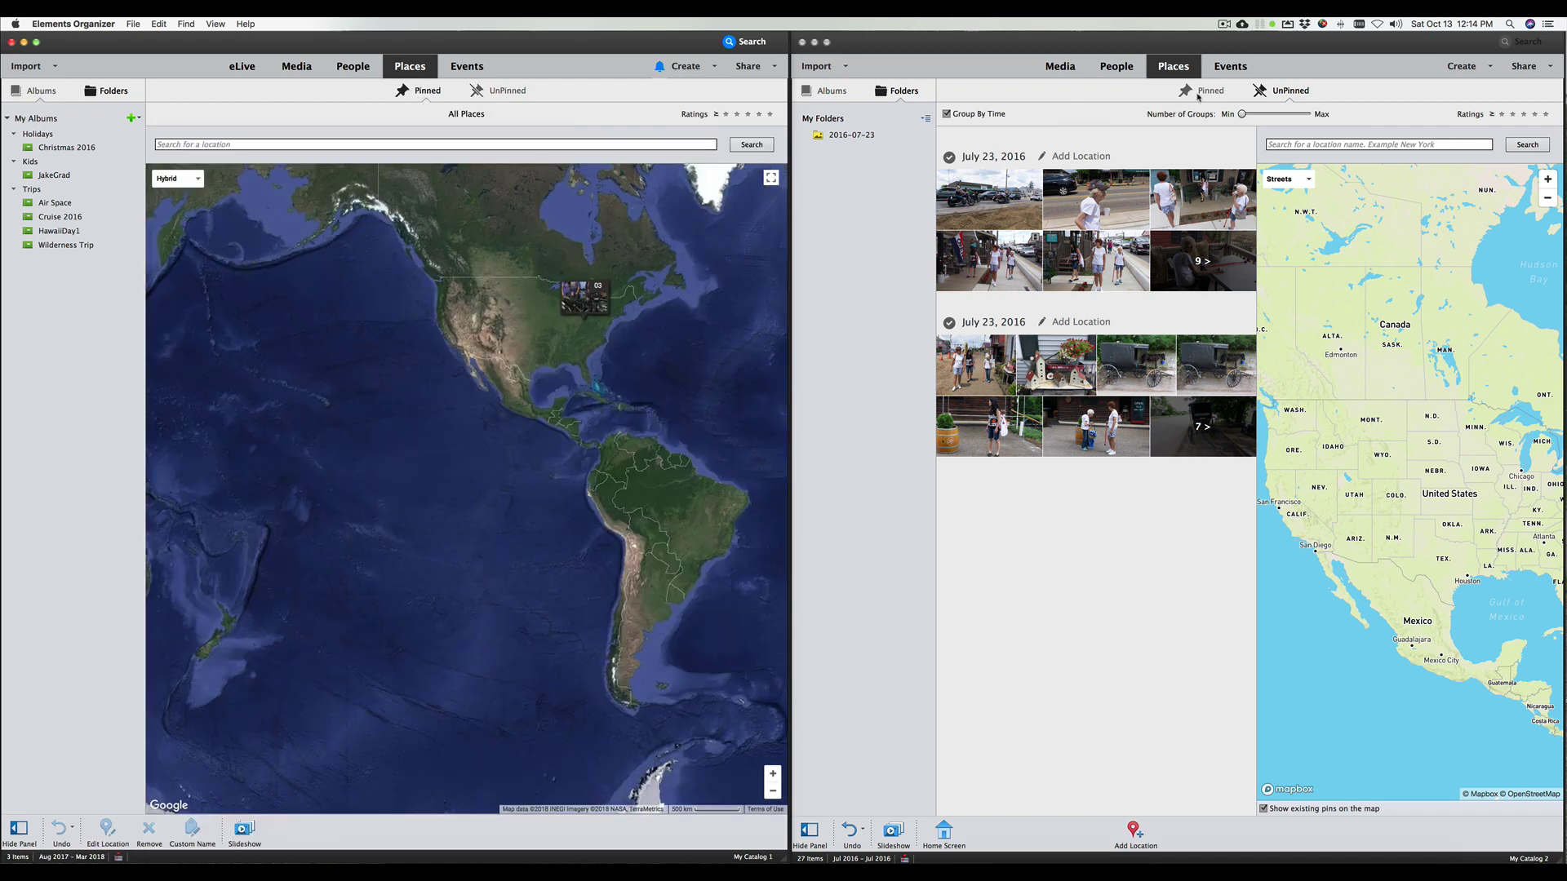
click(1204, 91)
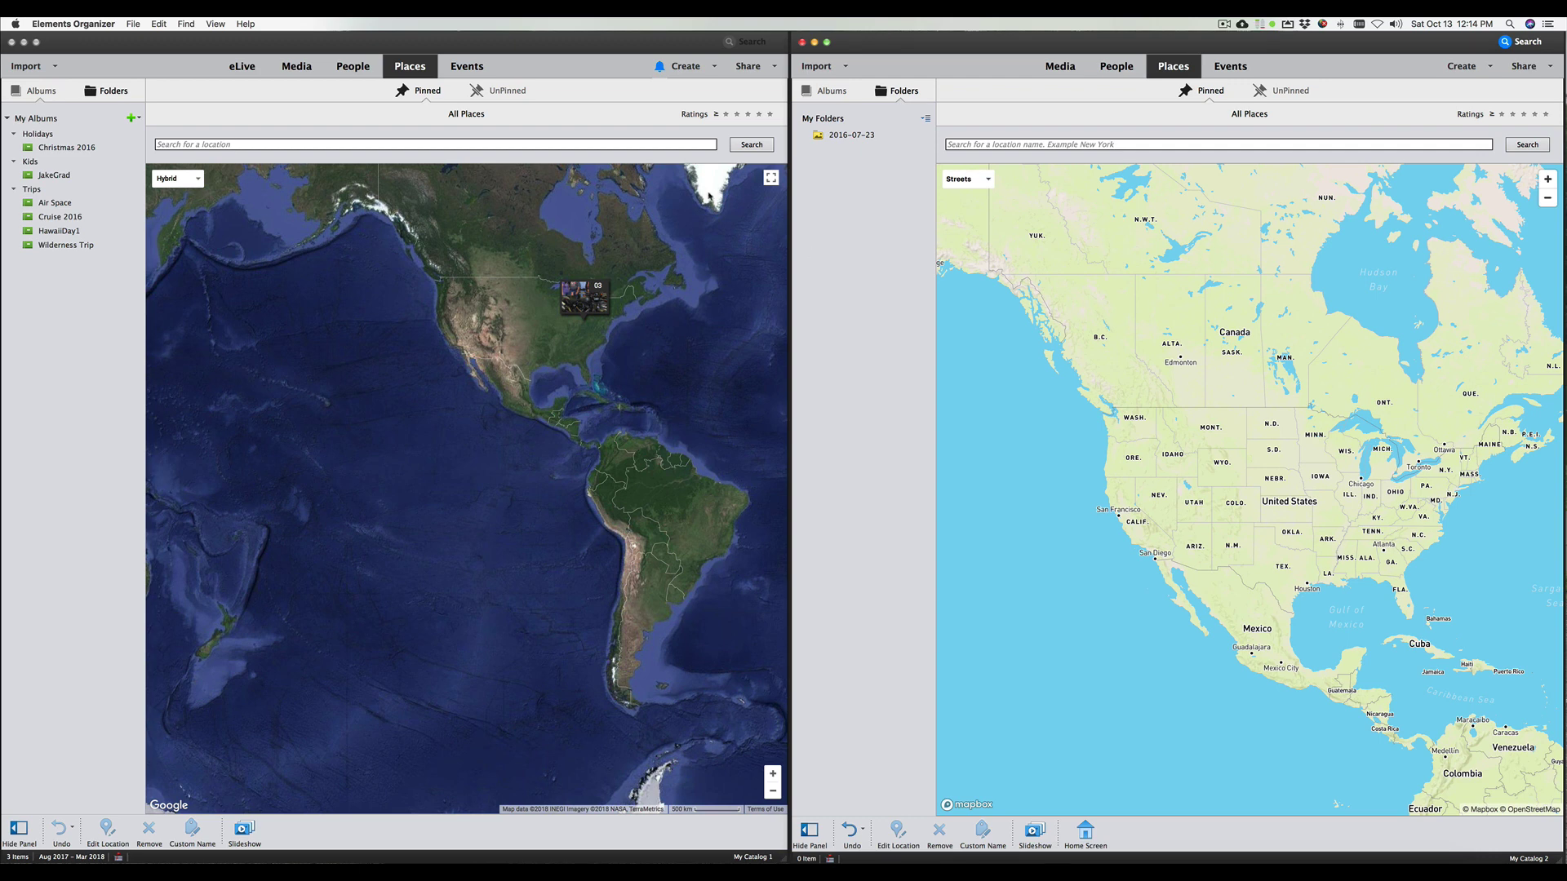
click(469, 67)
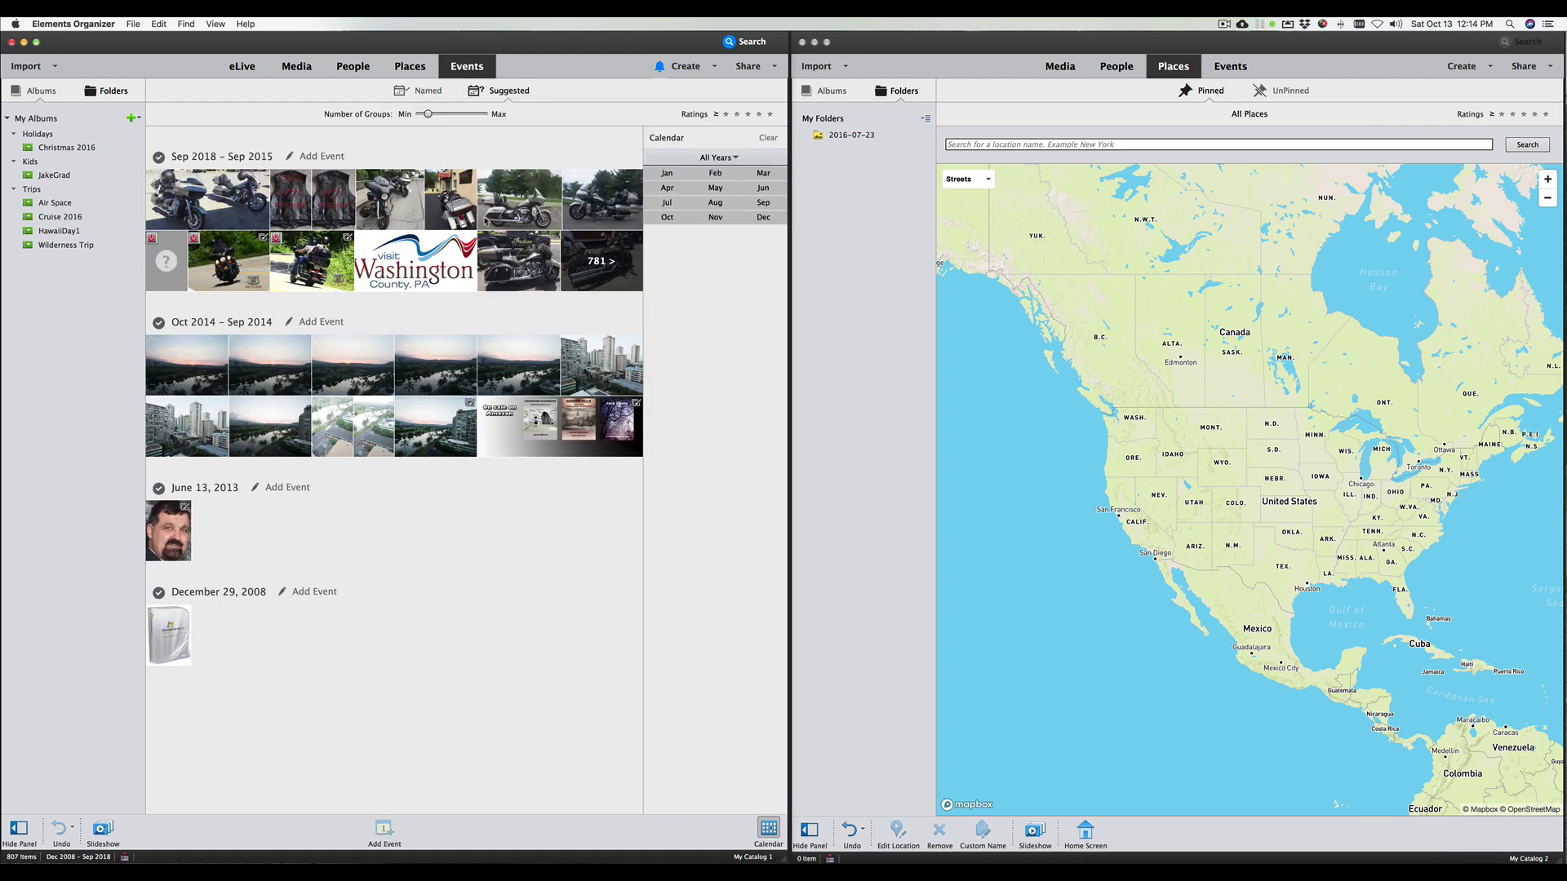
Step: Open Events in My Catalog 2, return My Catalog 1 to Media, then show My Catalog 2's People
click(1230, 68)
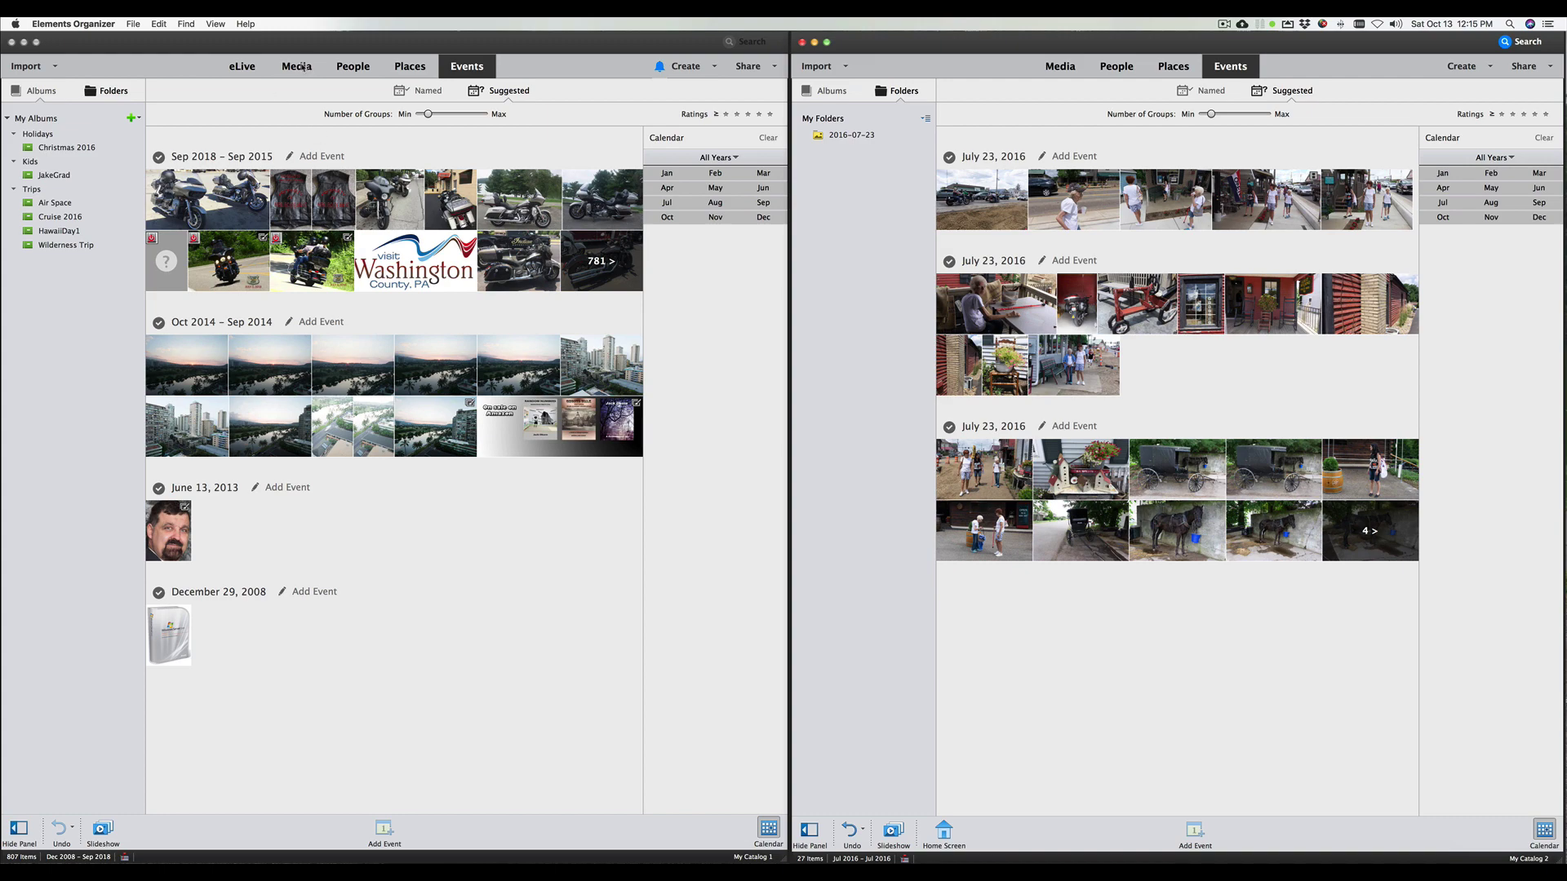
click(297, 66)
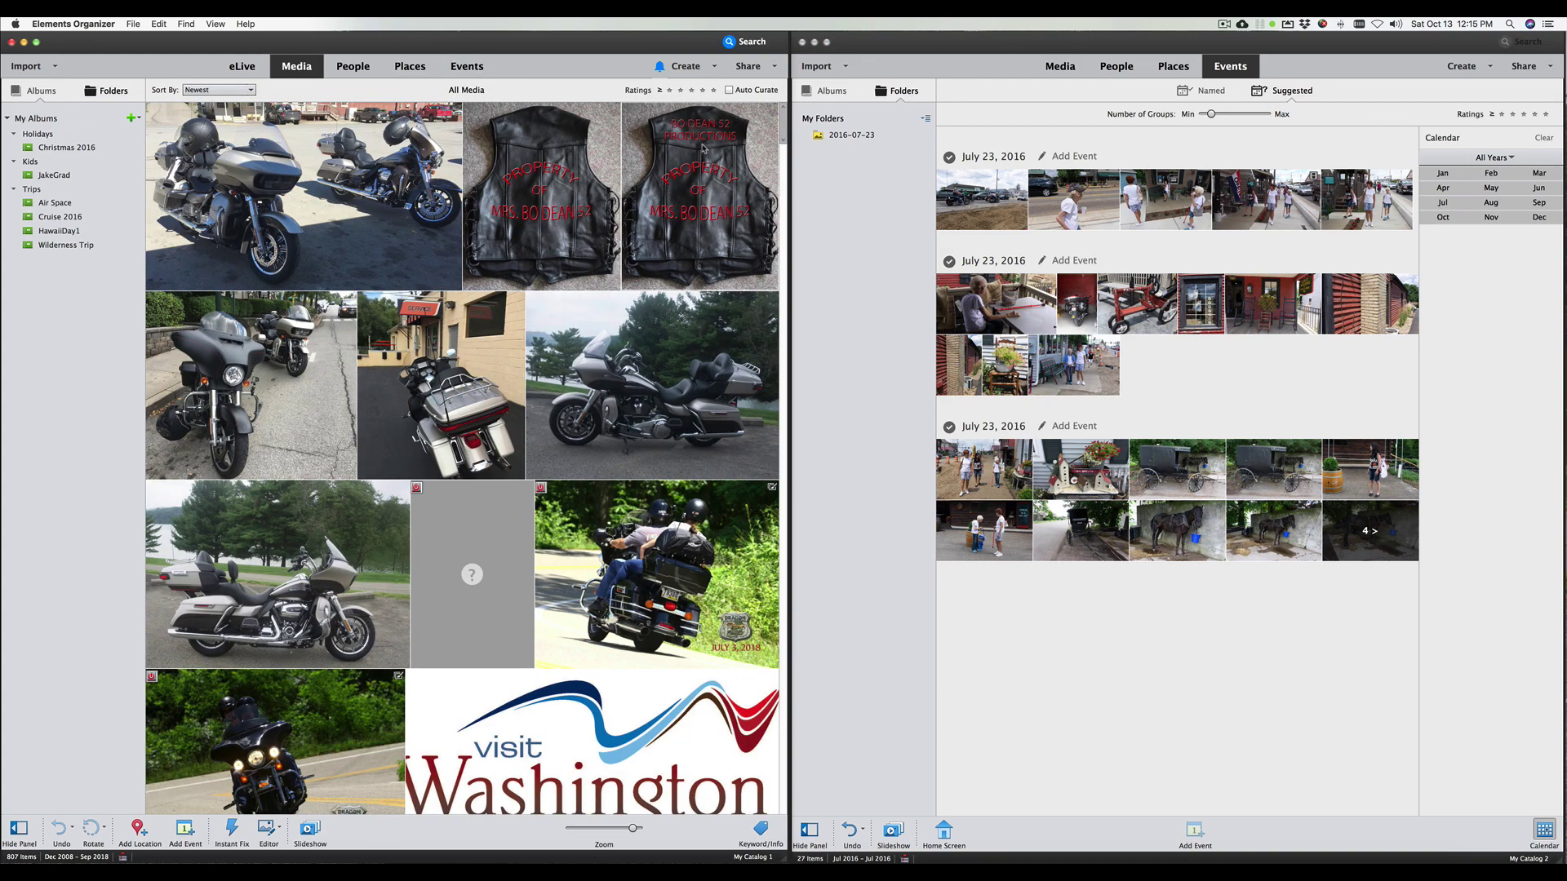
scroll(705, 151, down, 10)
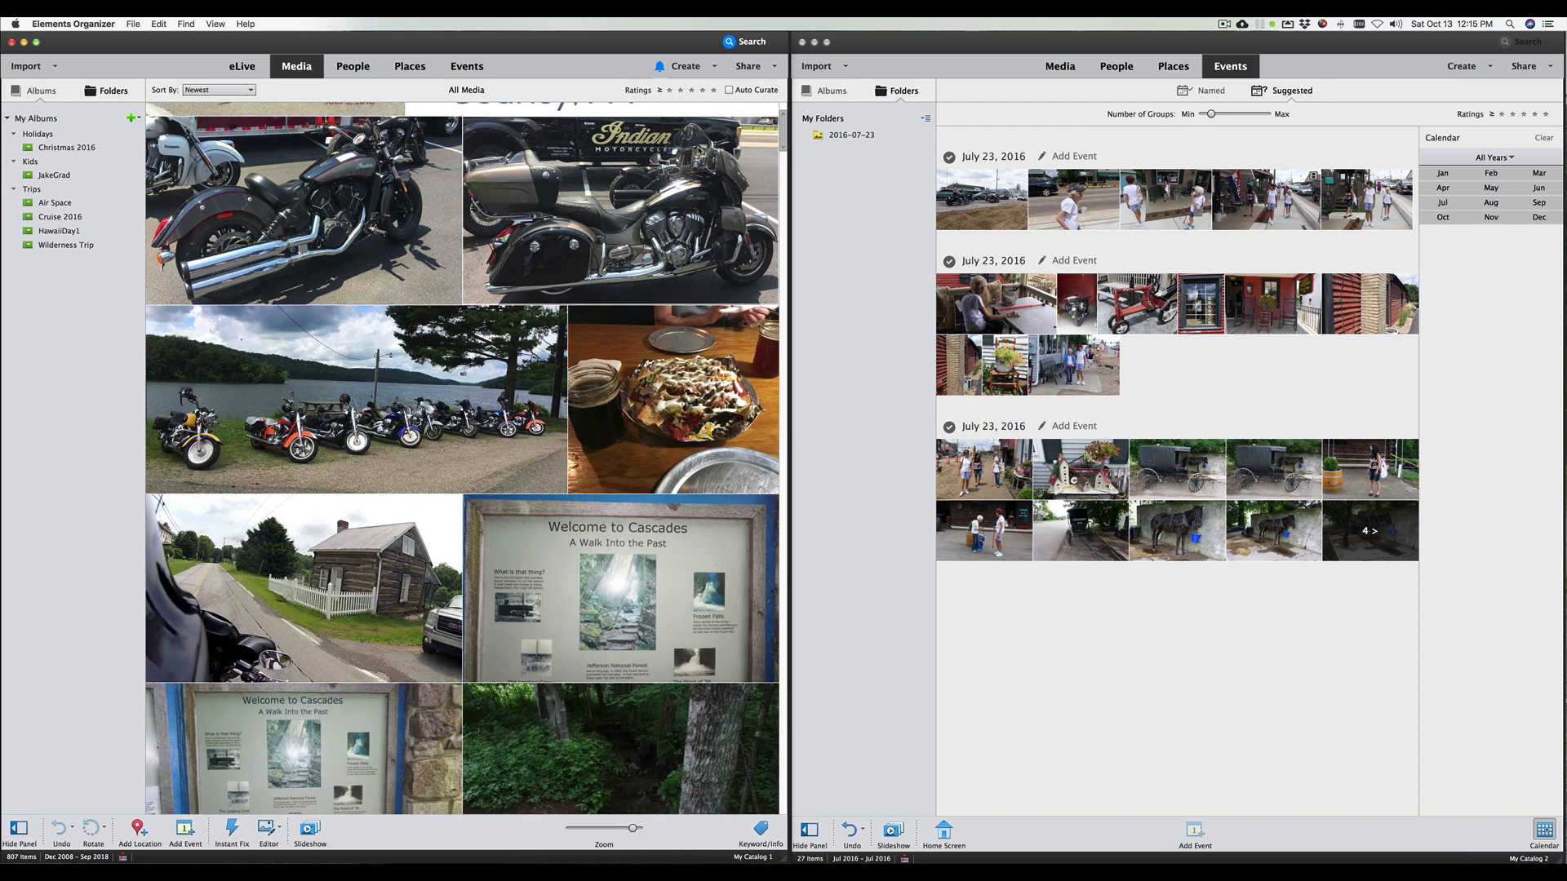
click(1118, 66)
Step: Alternate the Create lists of both windows, ending on My Catalog 1's list with DVD with Menu and Facebook Cover
click(716, 67)
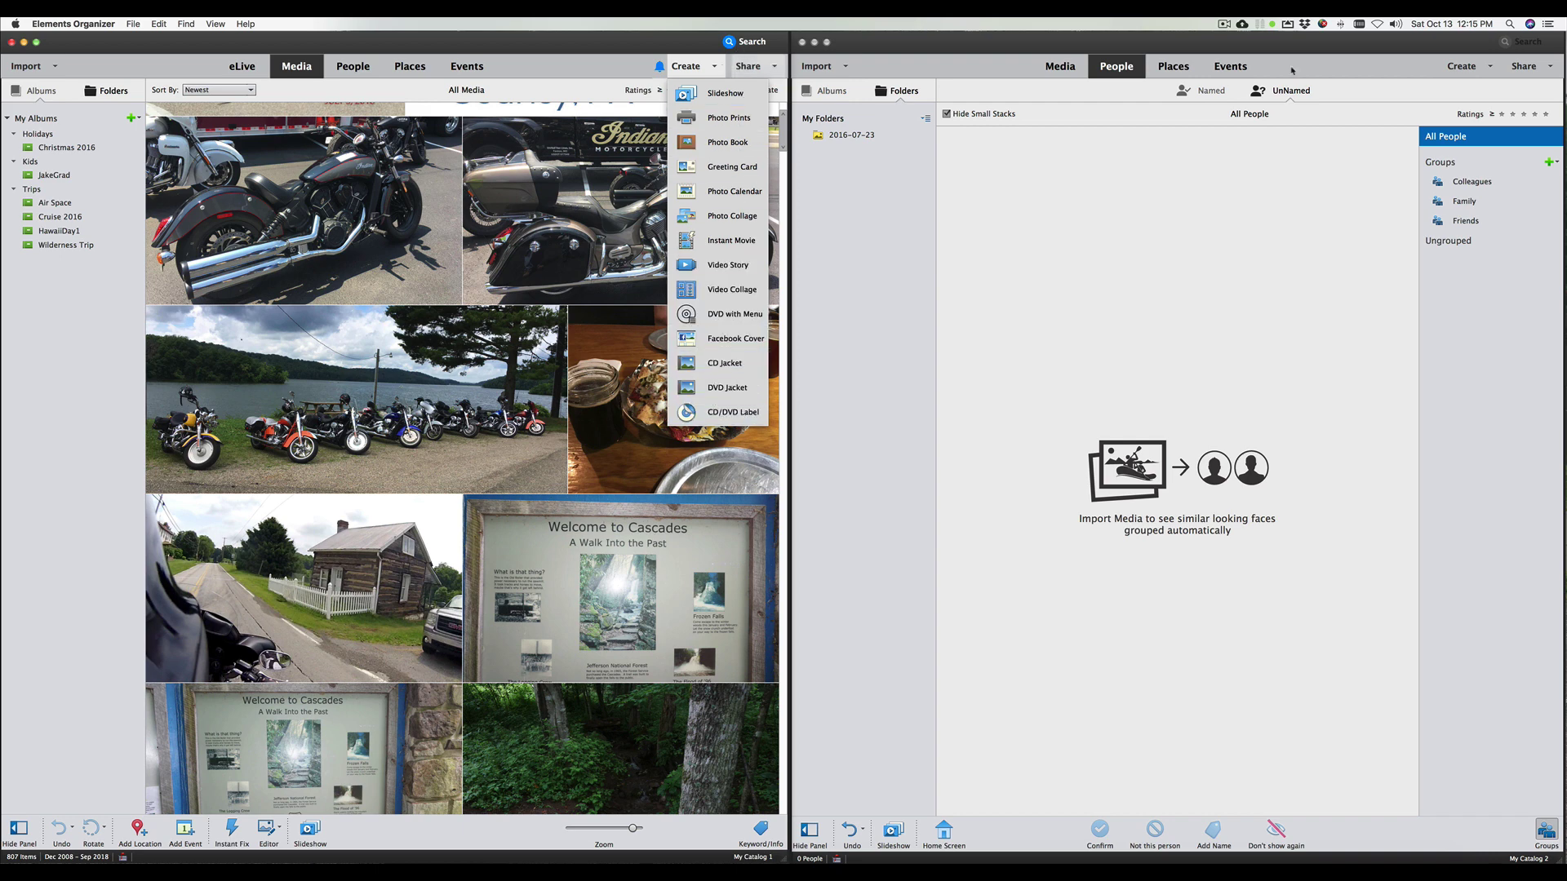
click(1490, 70)
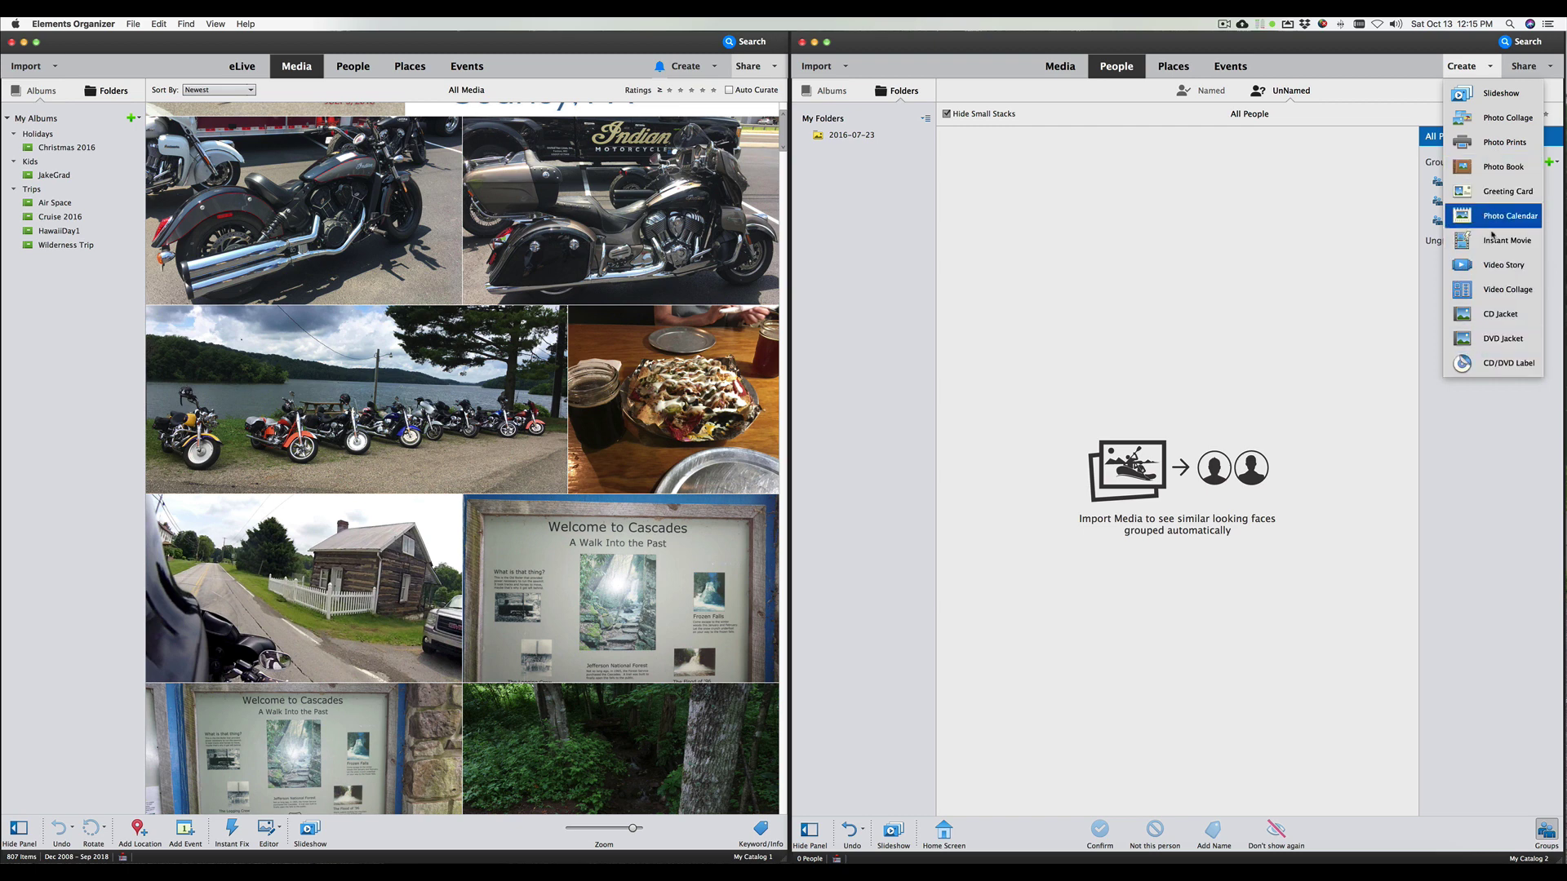
click(715, 67)
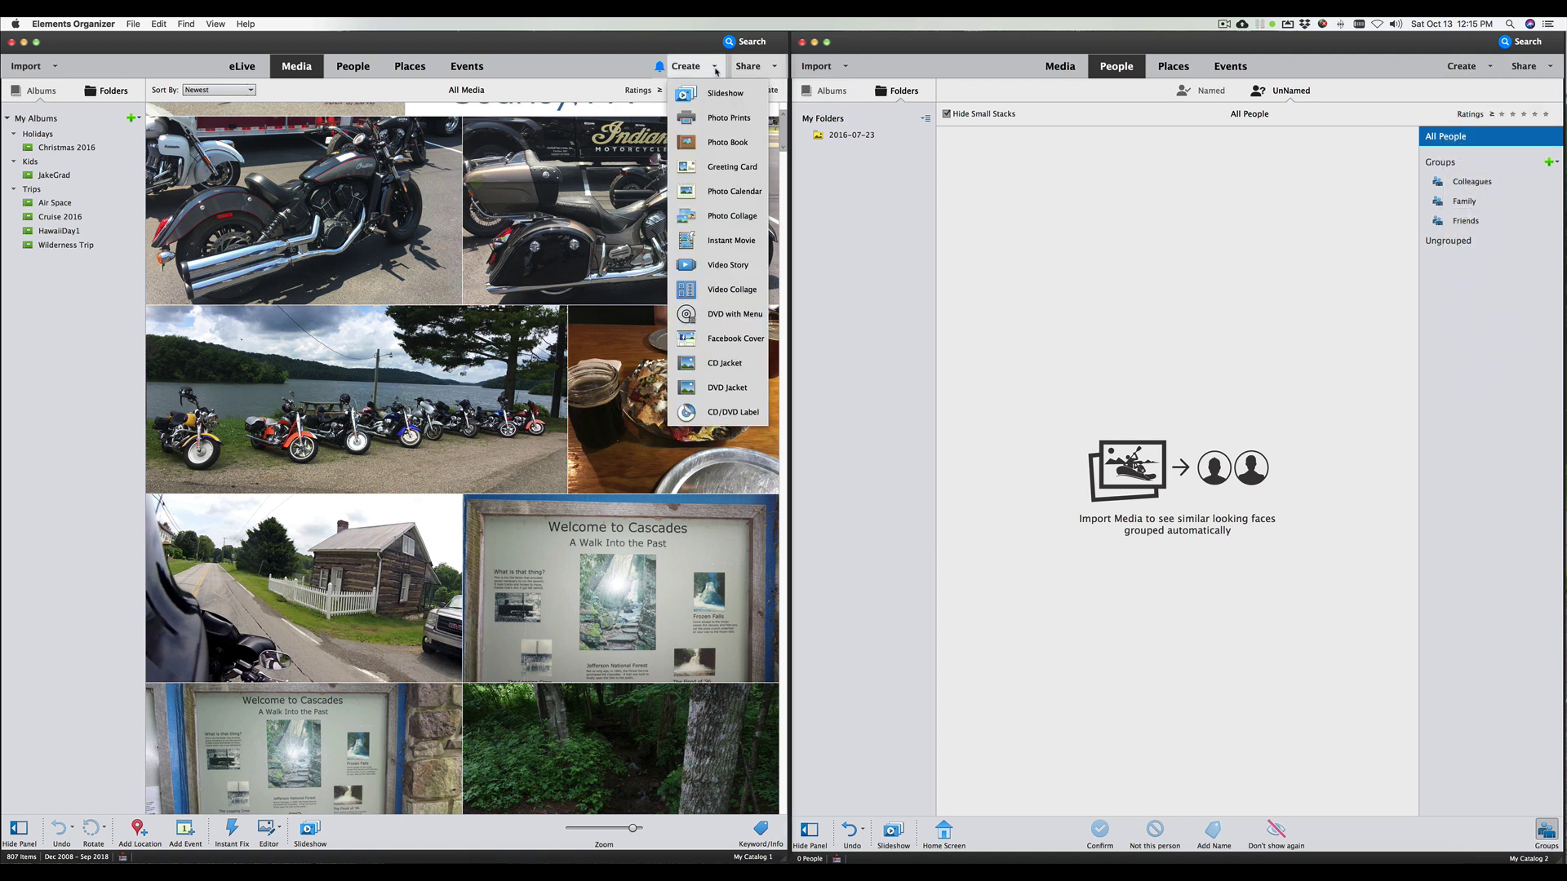
click(1490, 66)
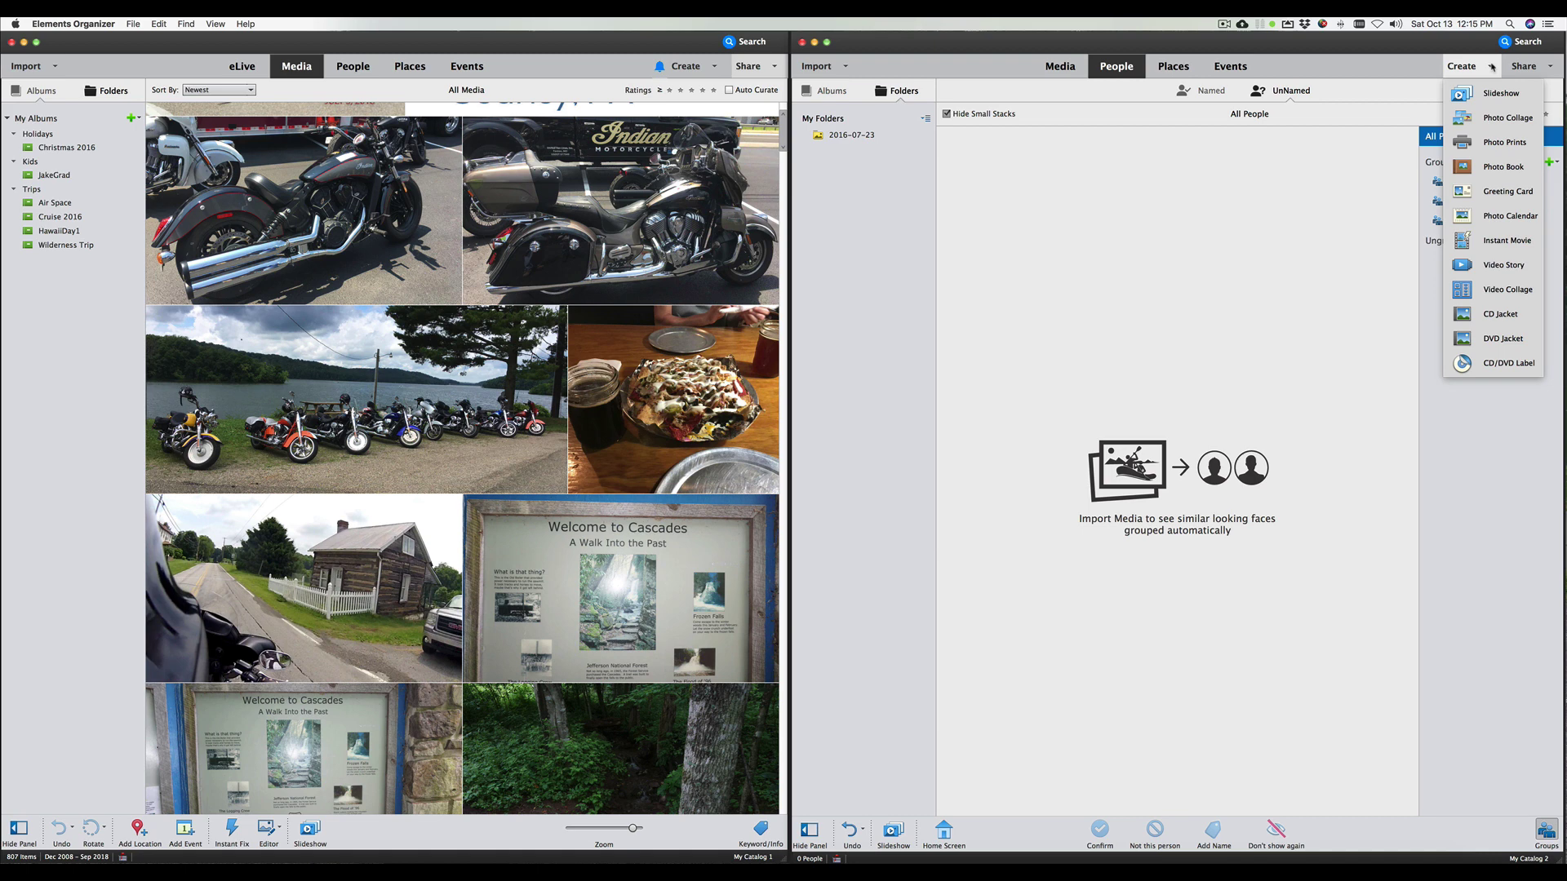
click(711, 68)
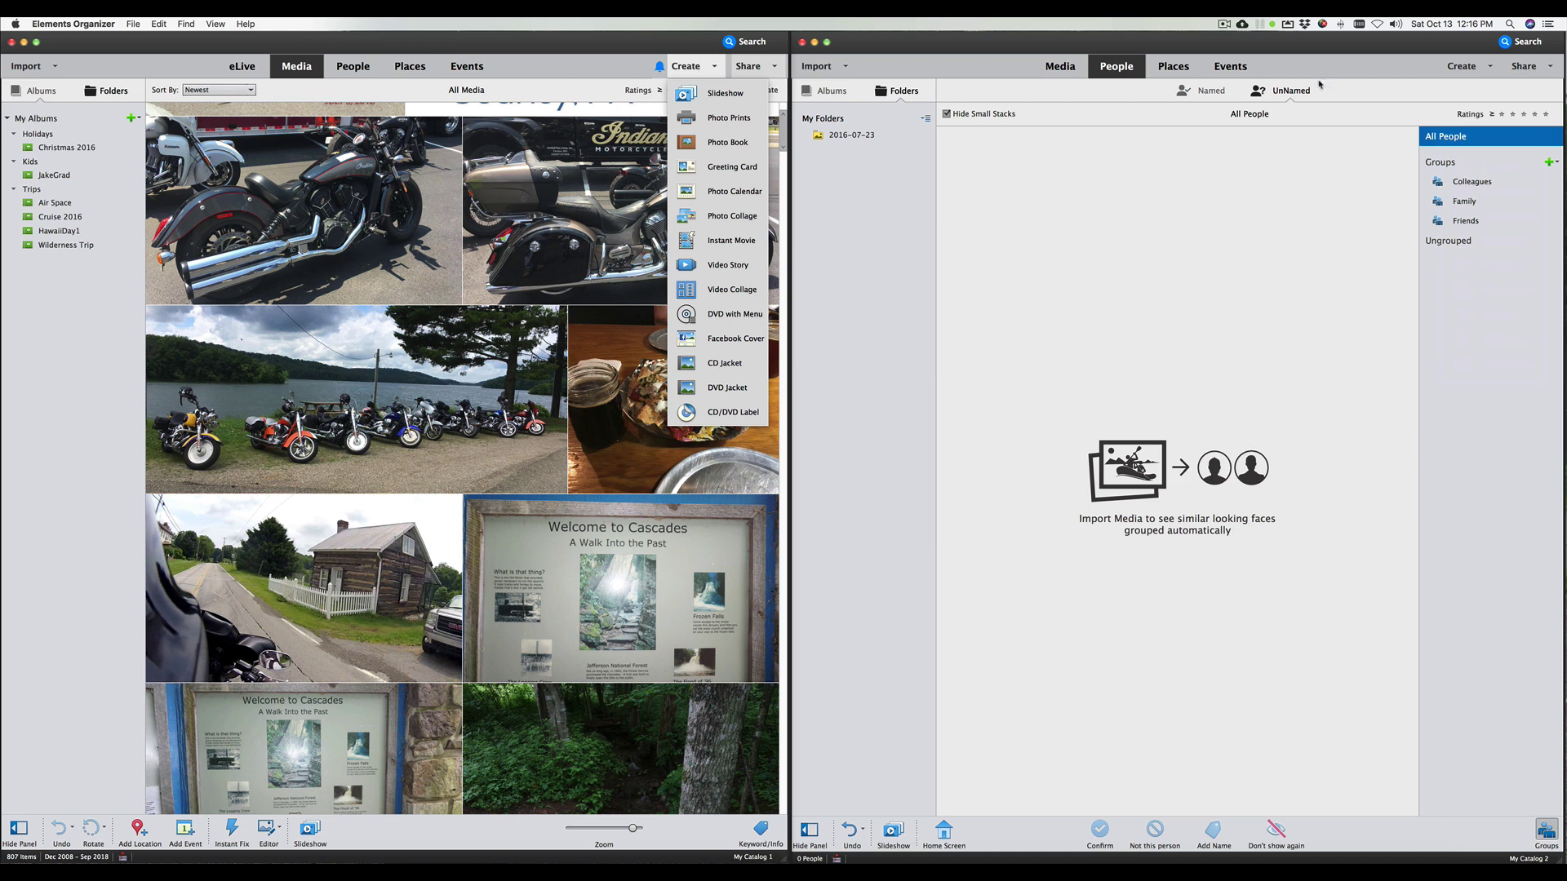
click(1484, 71)
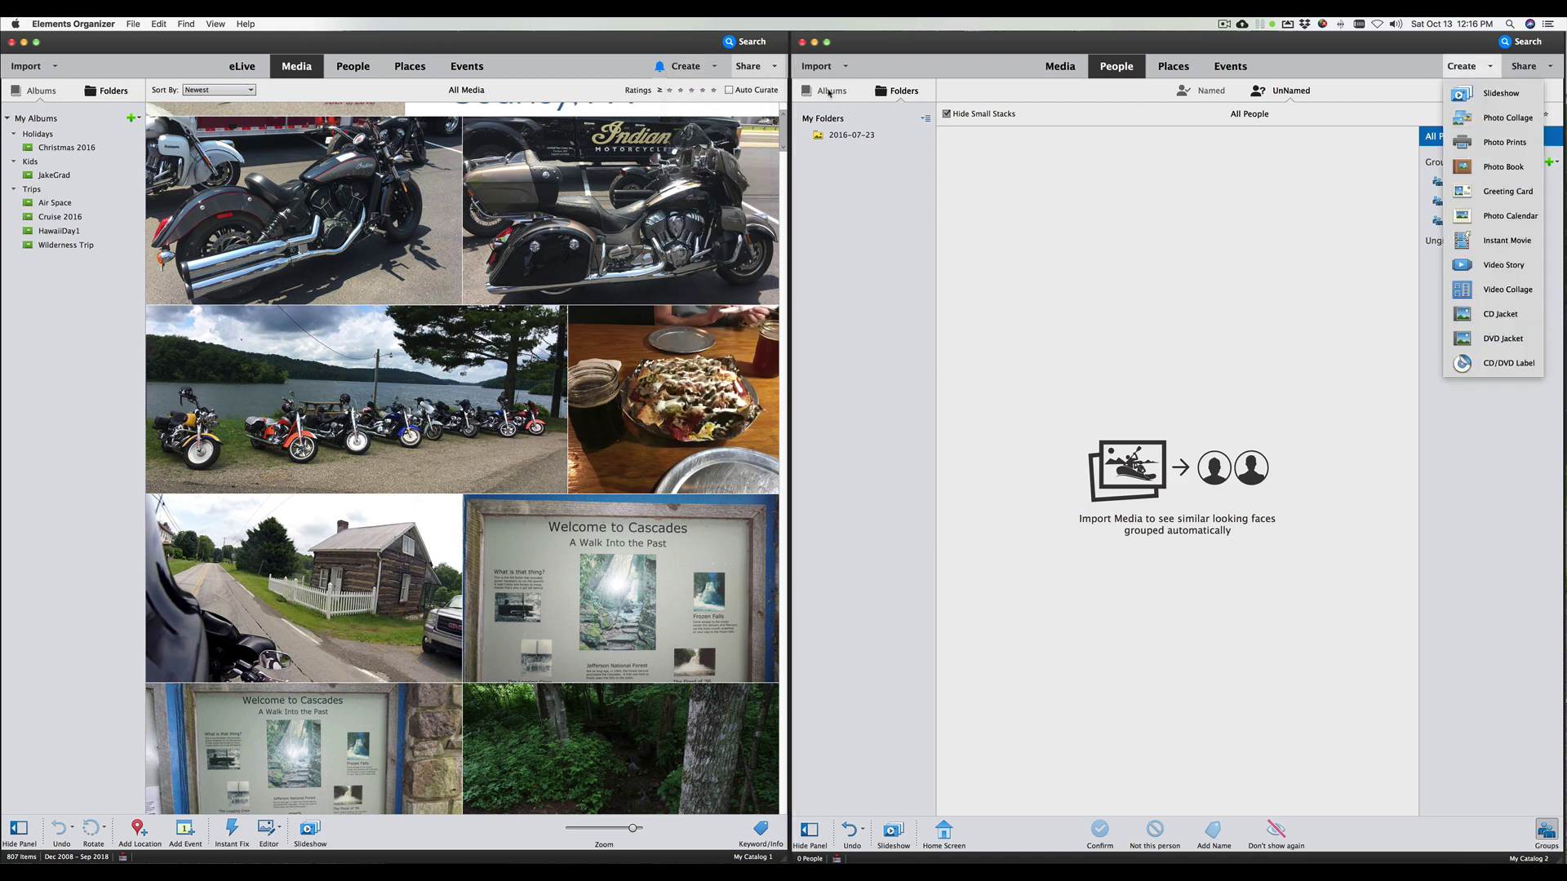
click(714, 70)
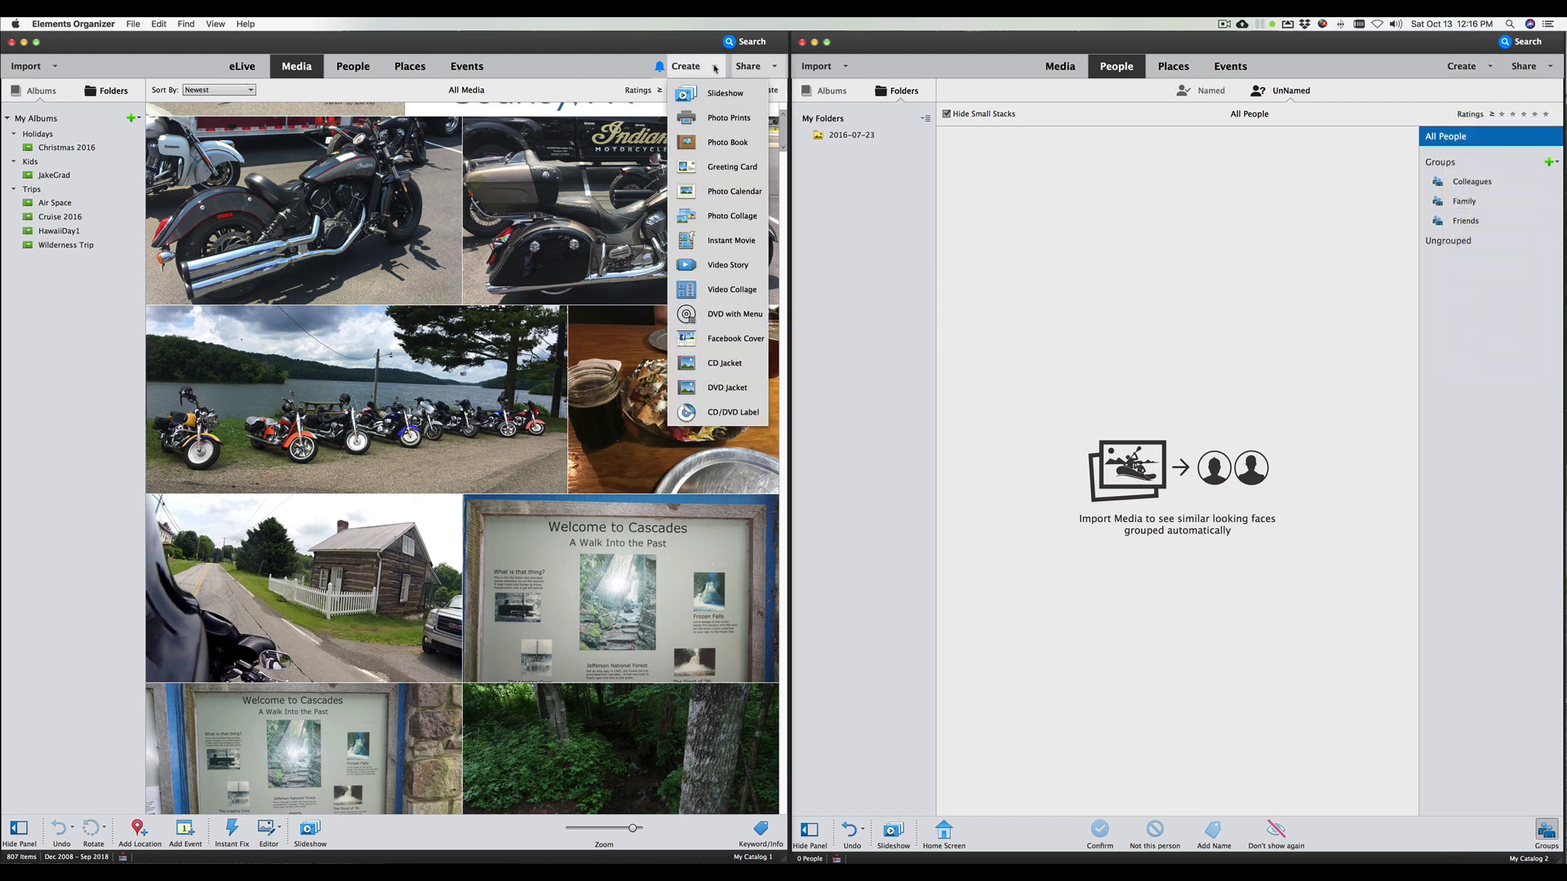
click(1483, 71)
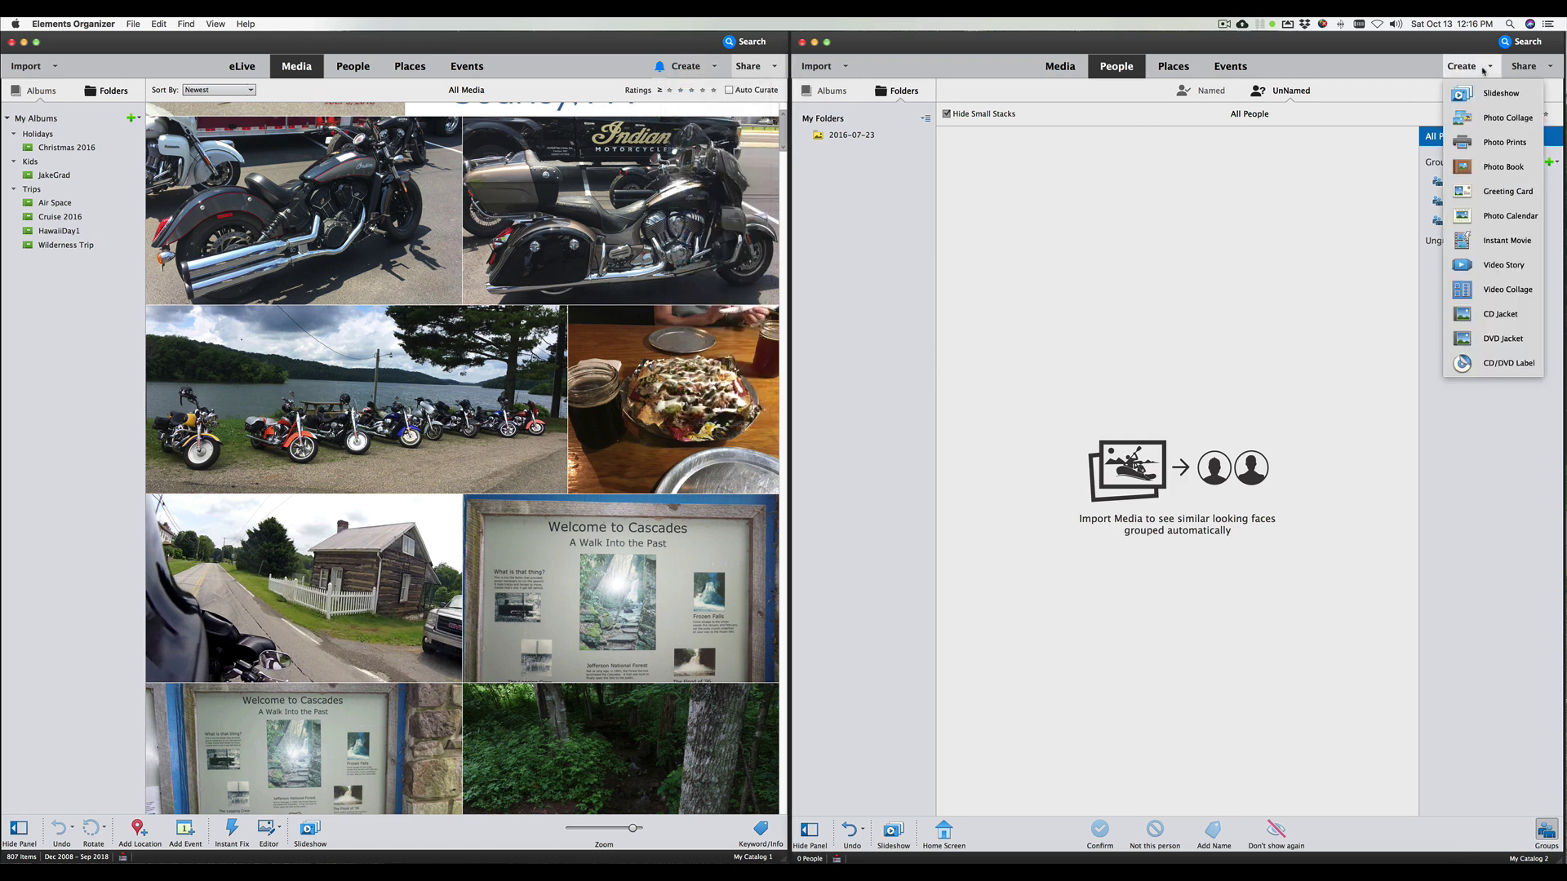
click(686, 69)
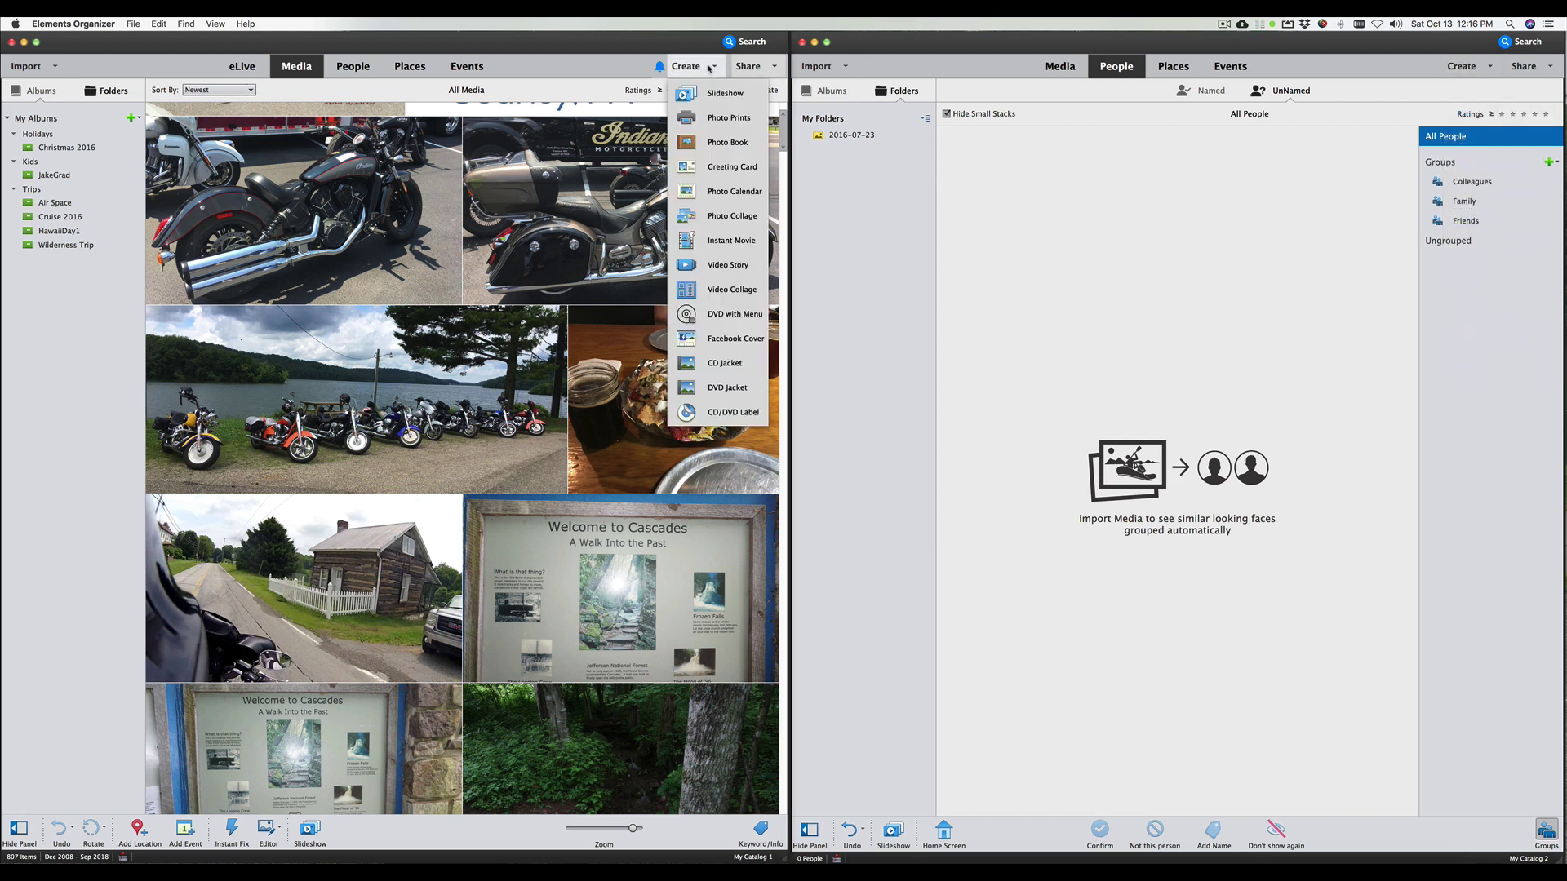
click(1469, 69)
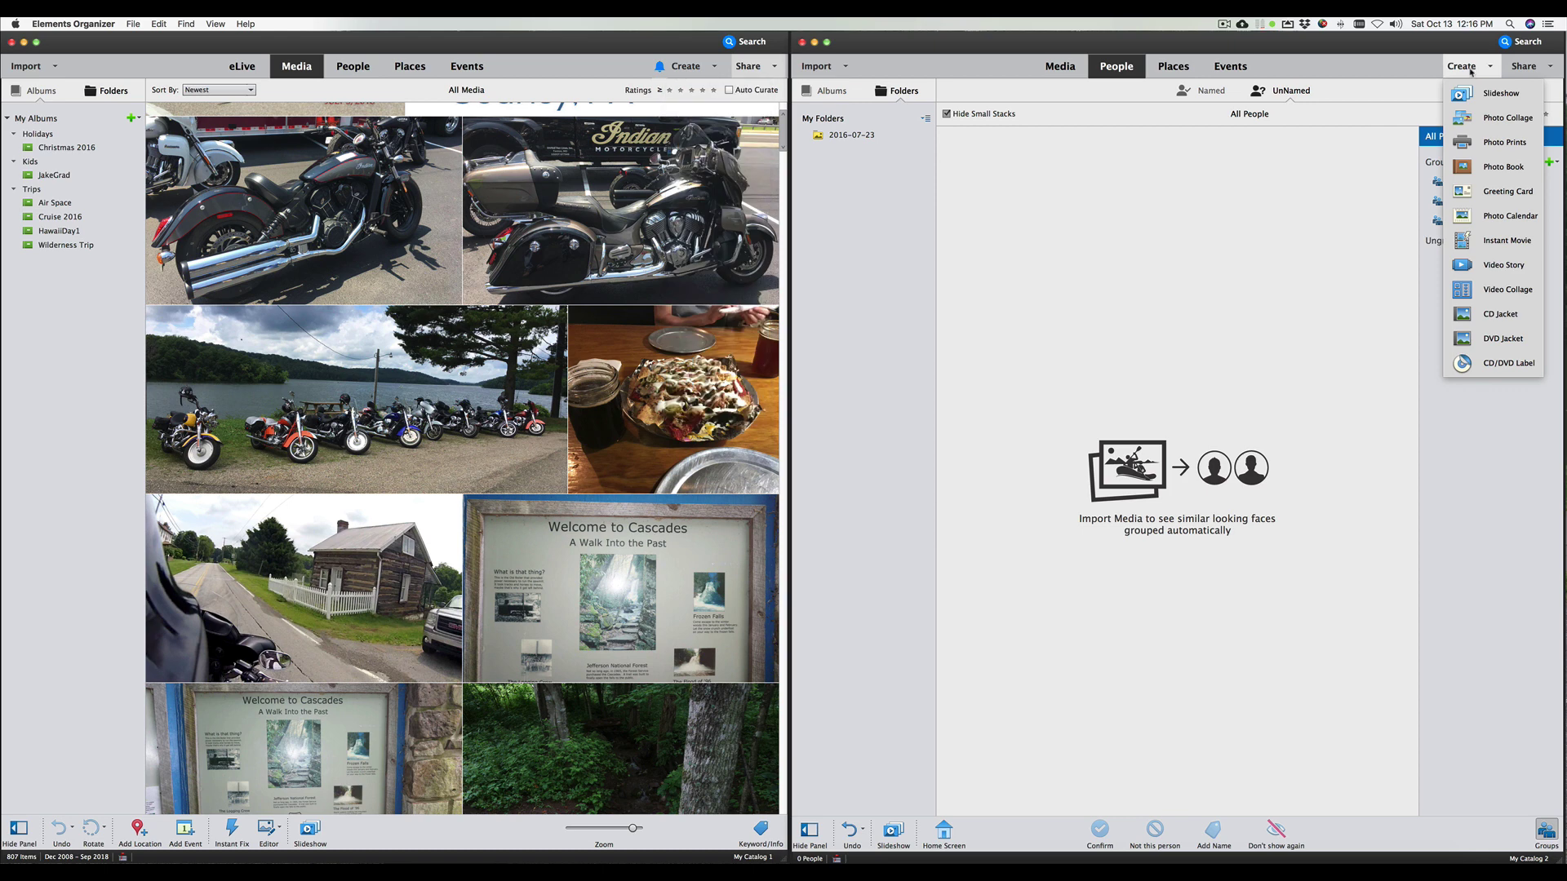
click(703, 71)
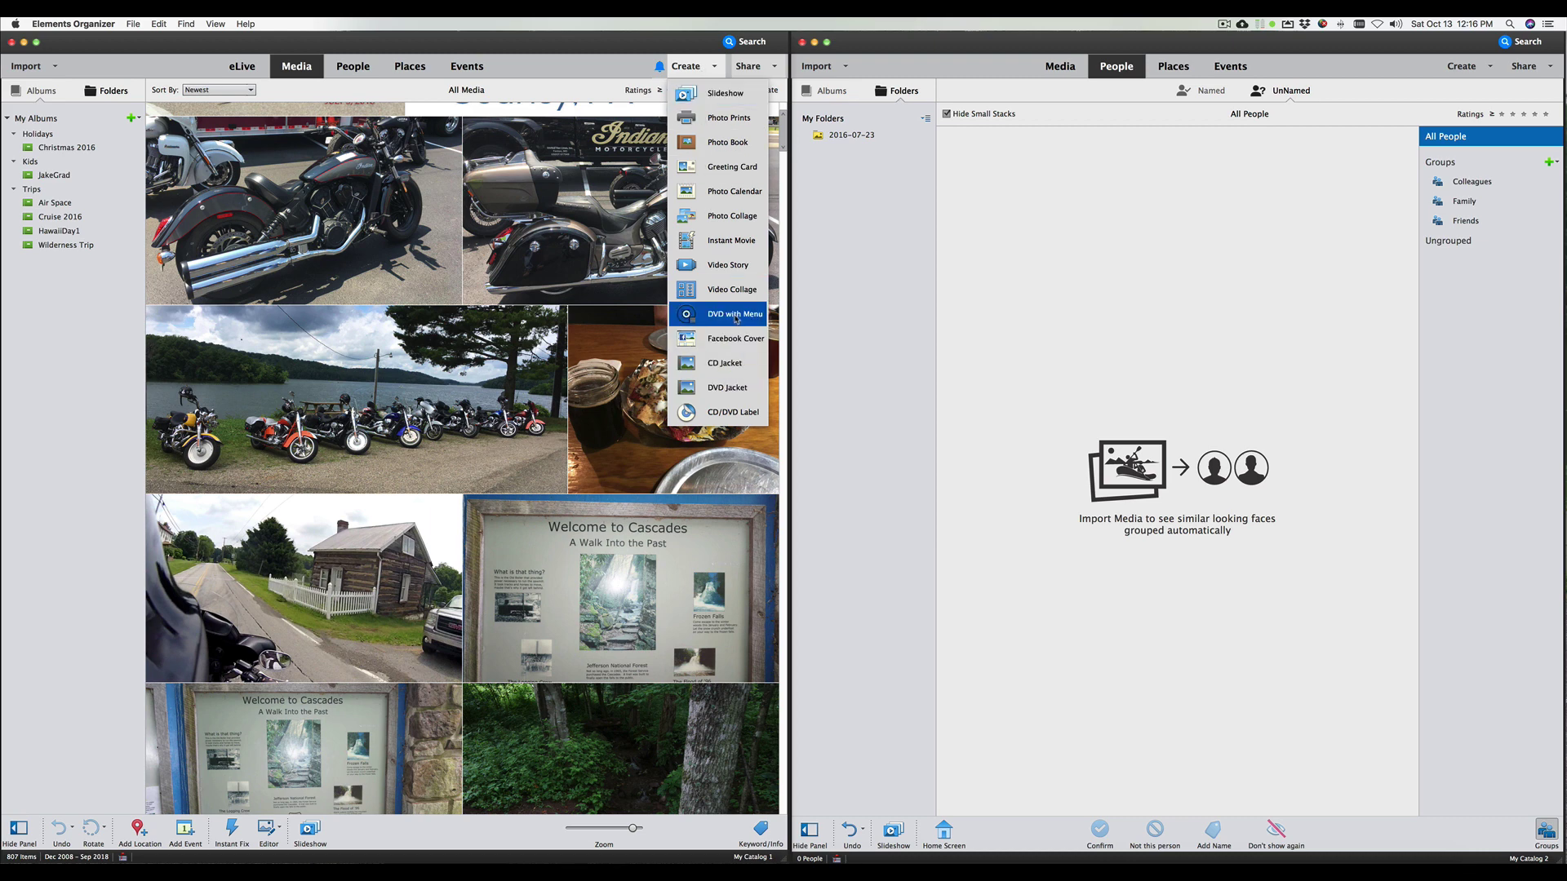
Step: Toggle both Create lists once more, close the right one, and show My Catalog 2's Share options
click(1462, 68)
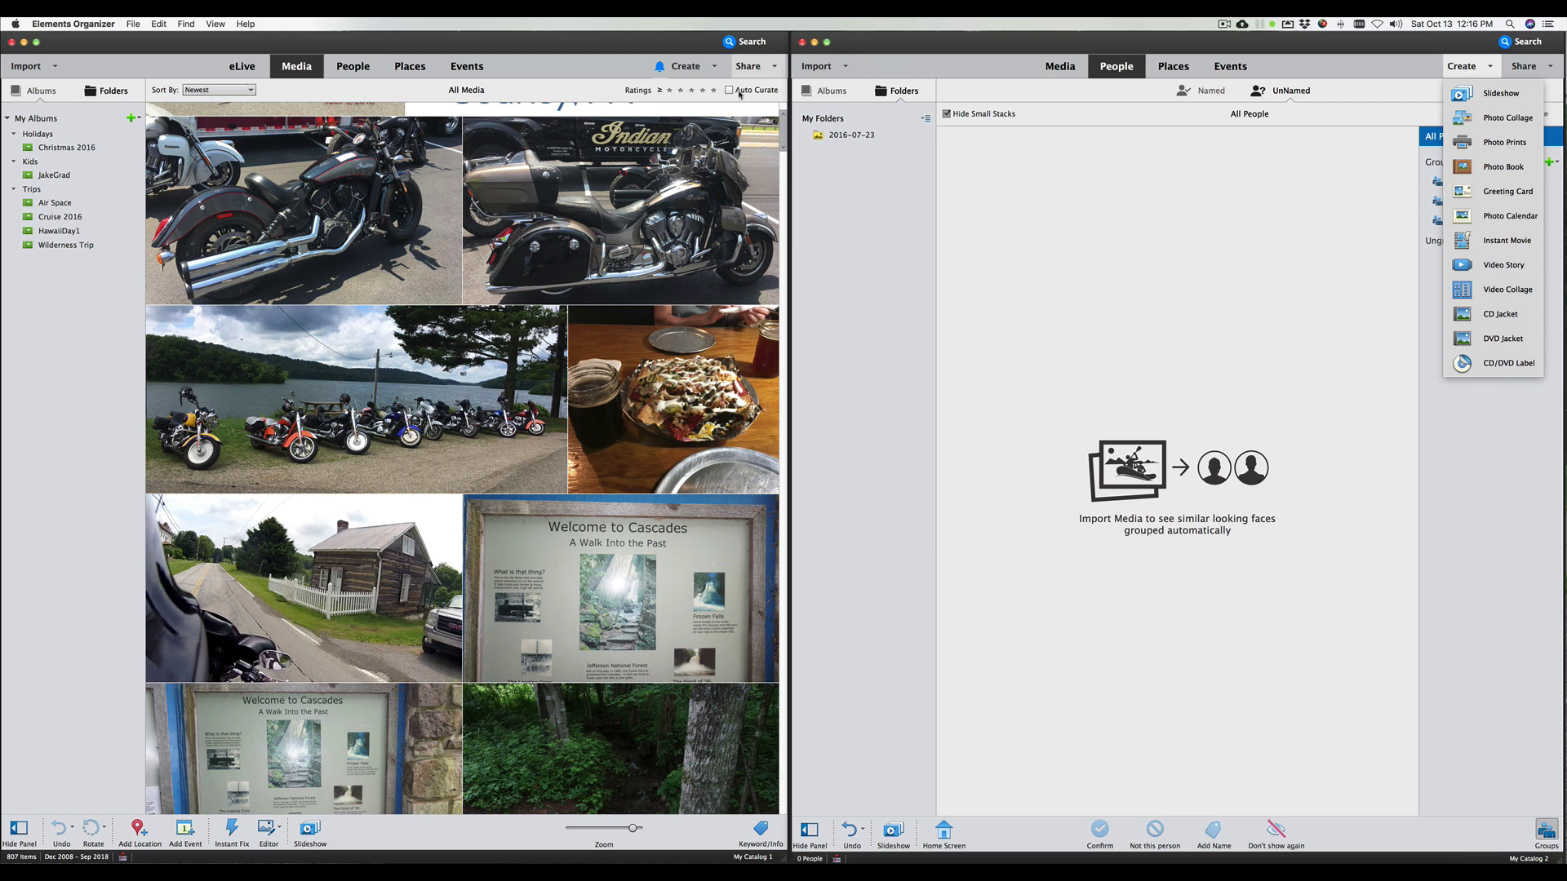
click(707, 72)
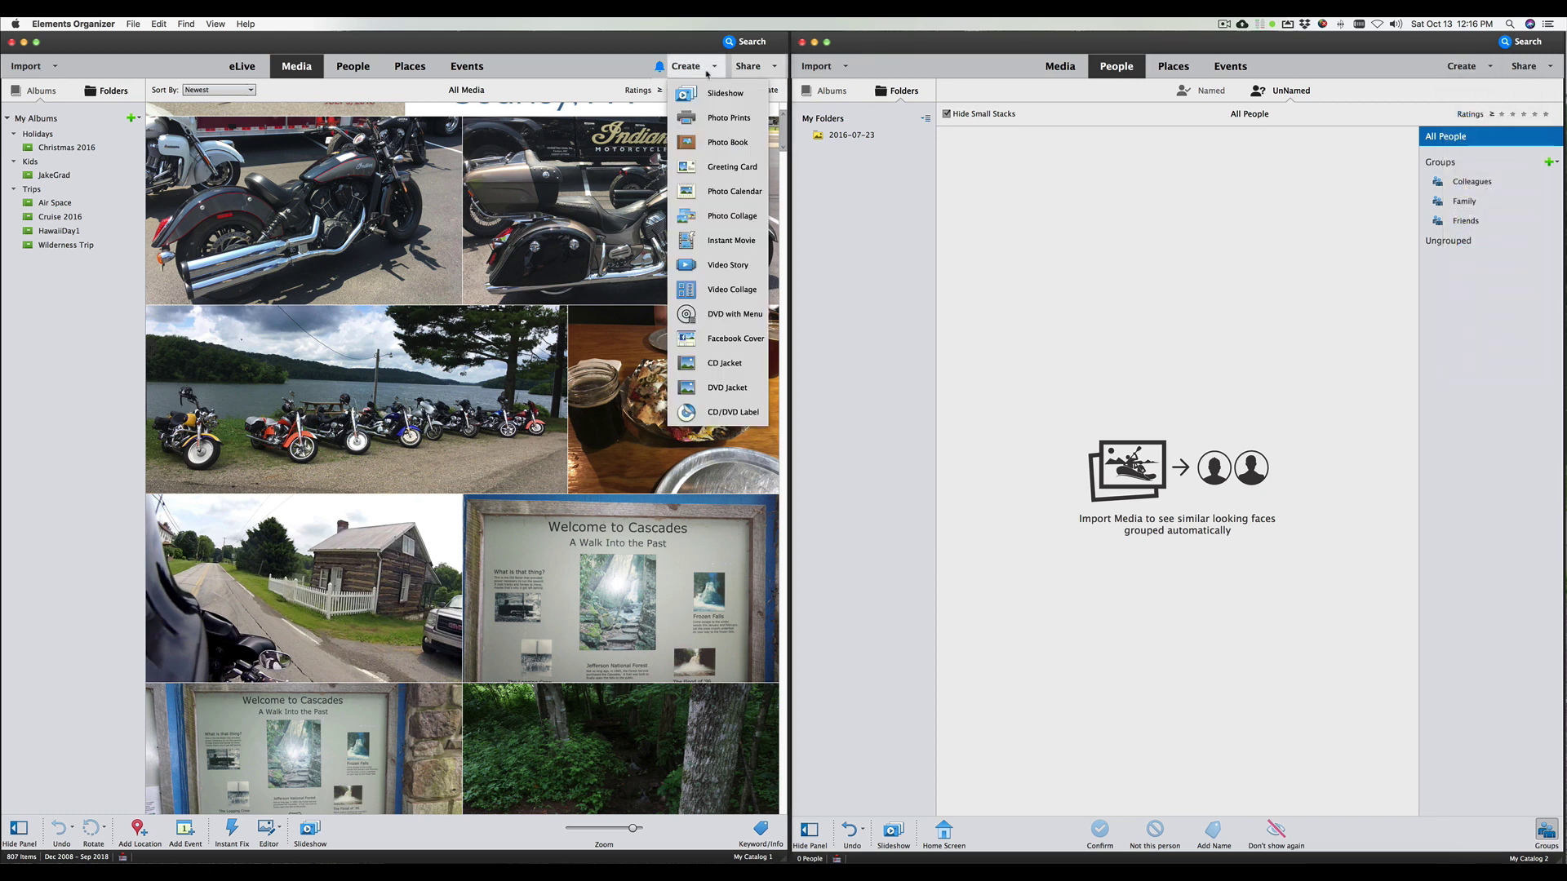
click(1473, 66)
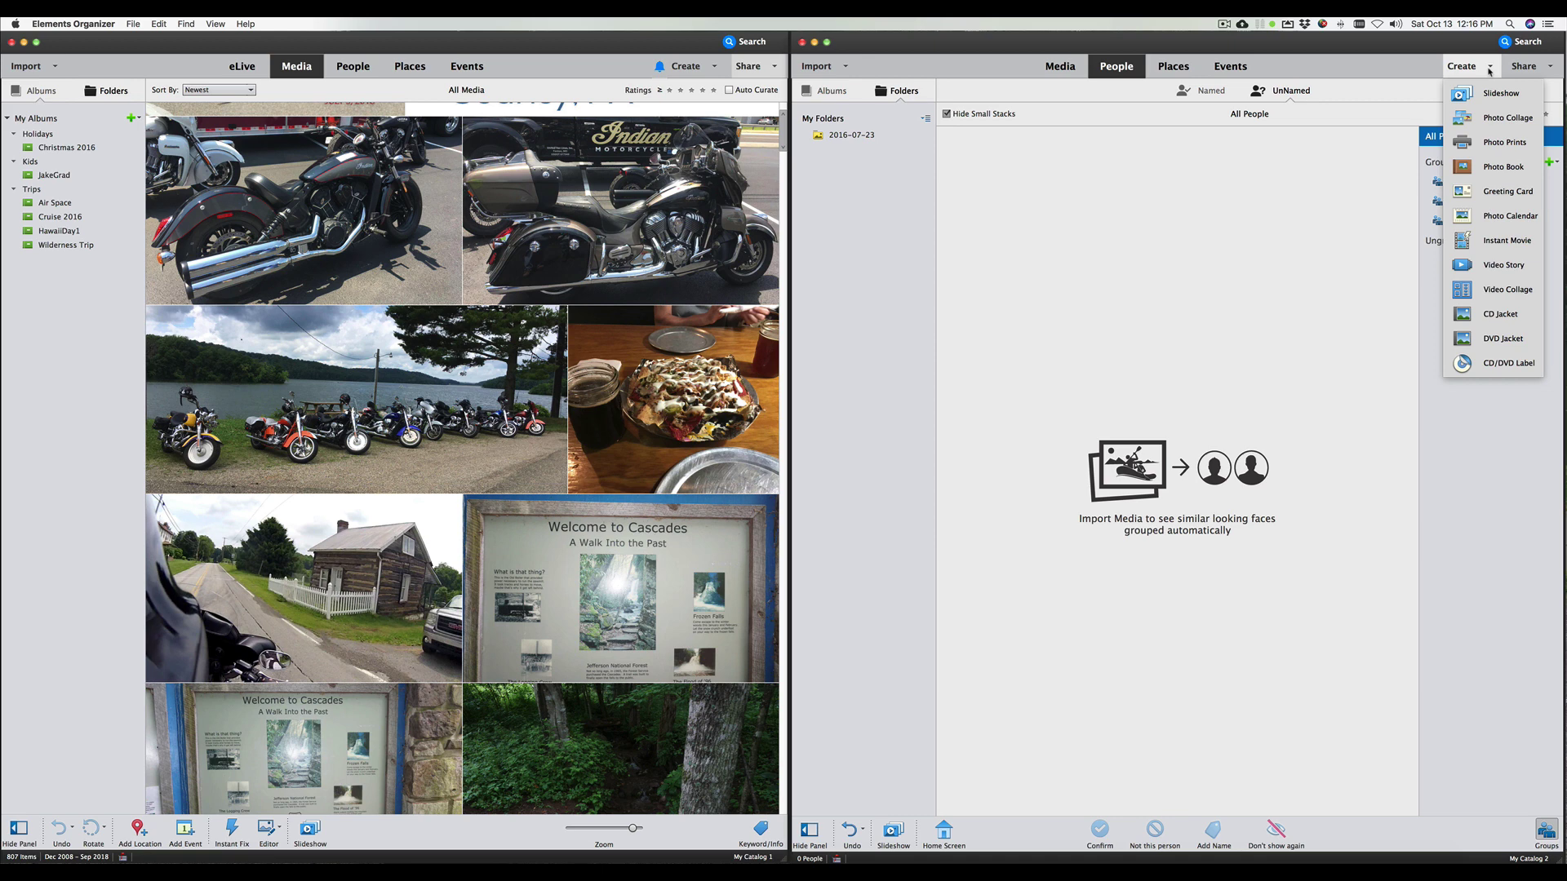
click(1489, 70)
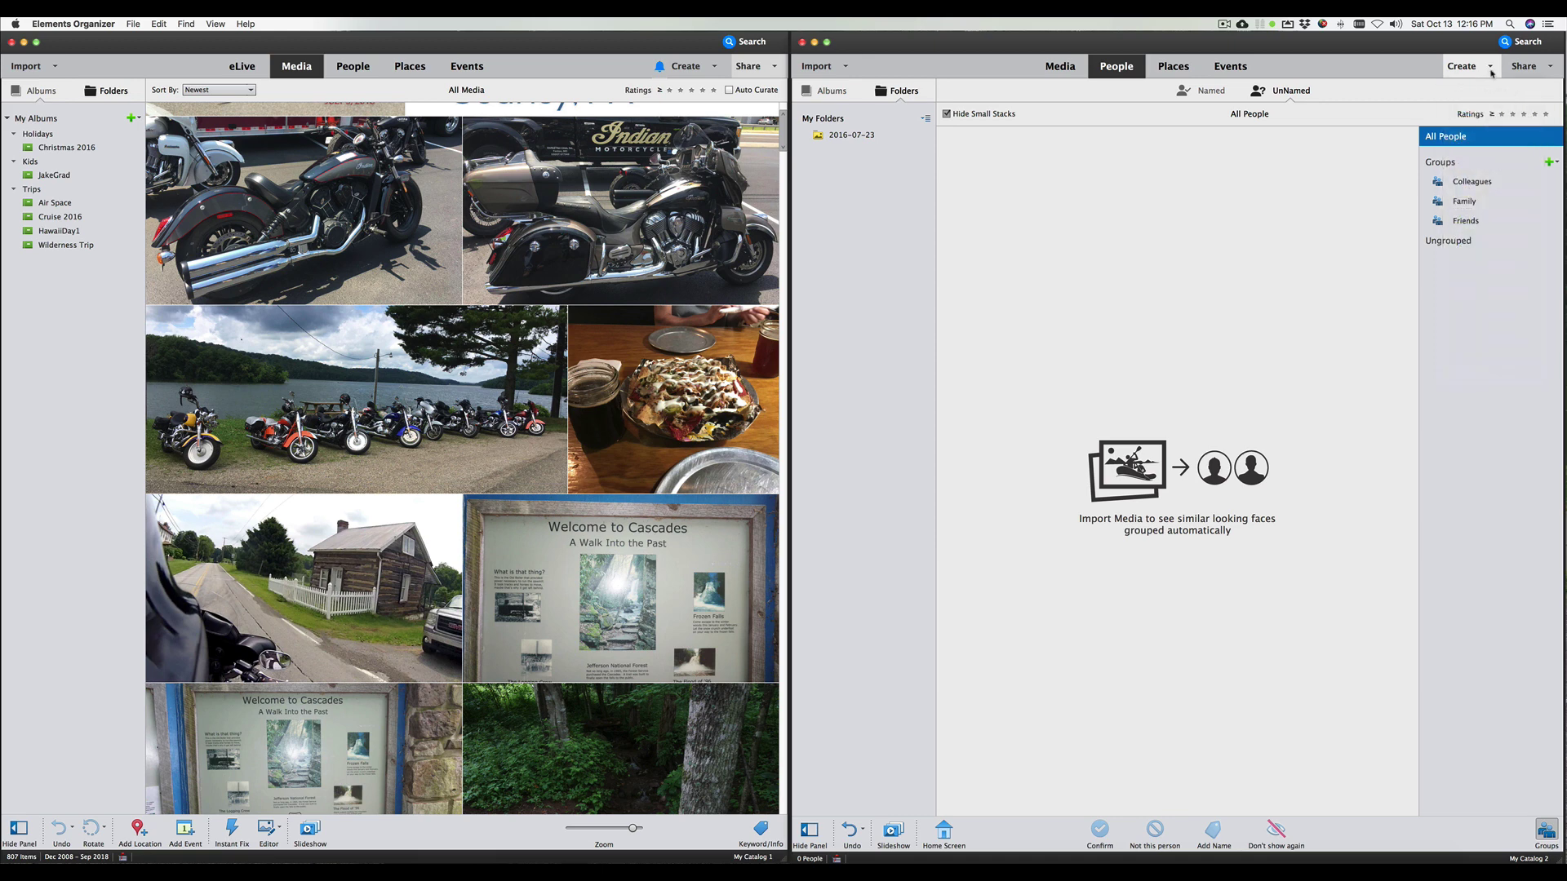
click(1552, 71)
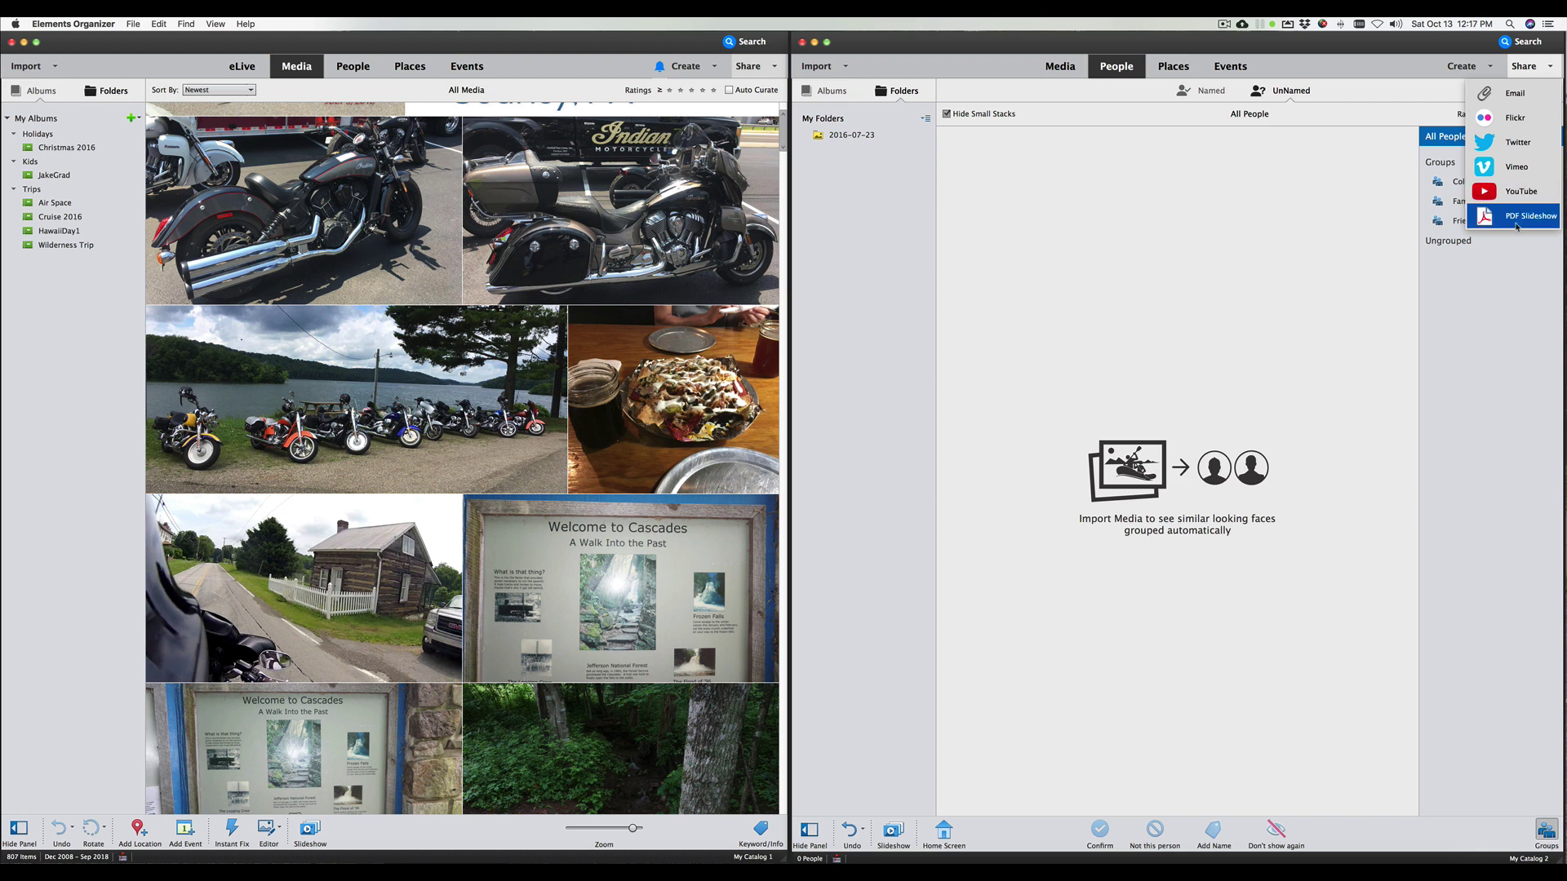
Step: Alternate the Share menus of both windows, ending on the left list with Facebook and Burn Video DVD
click(775, 68)
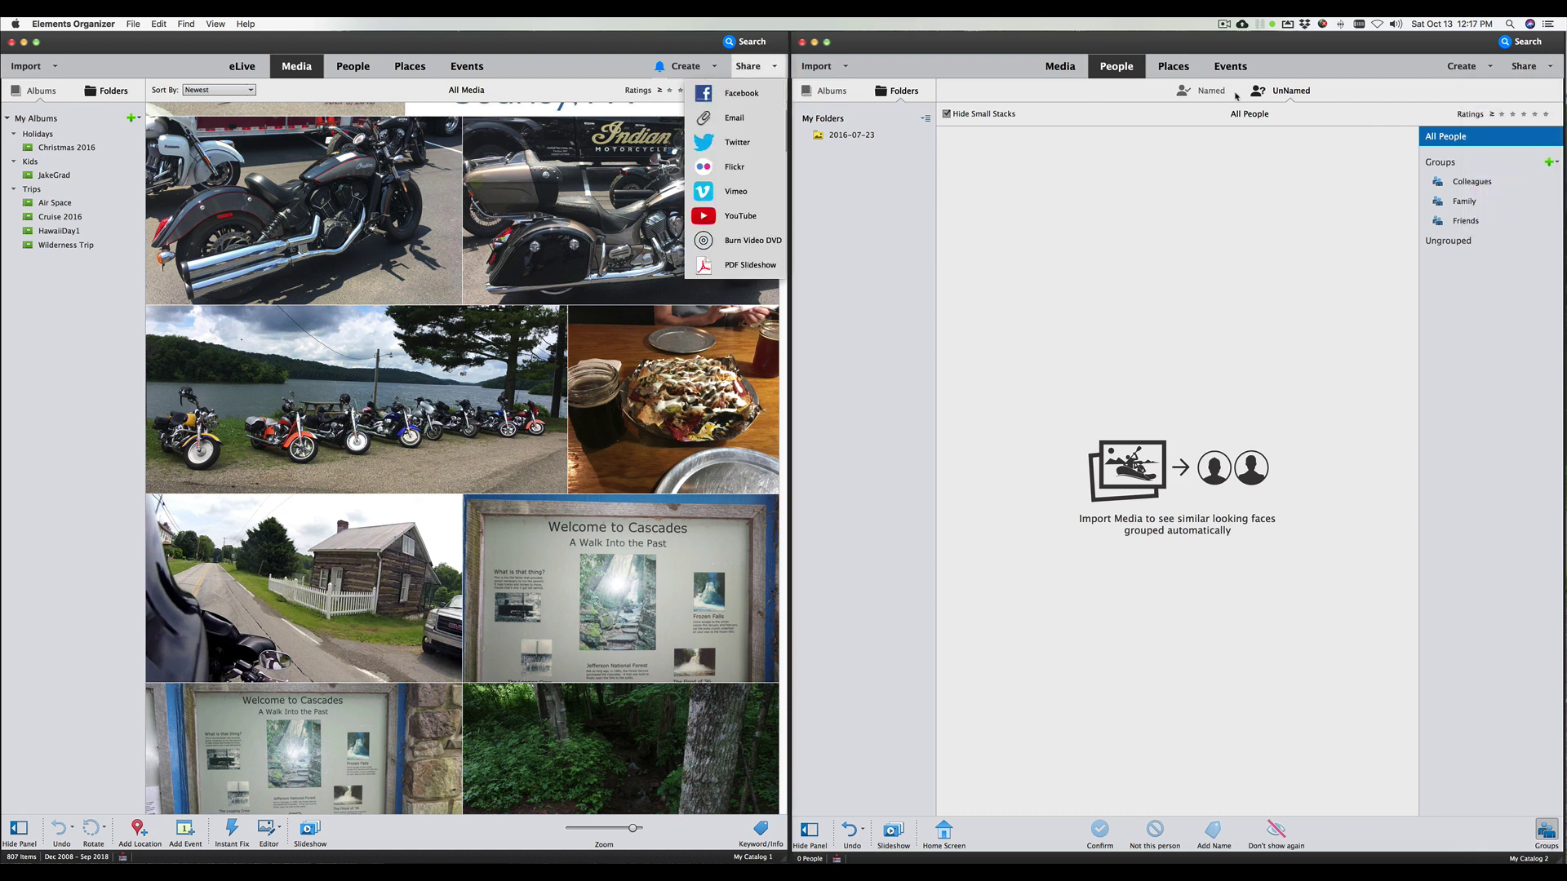
click(1524, 68)
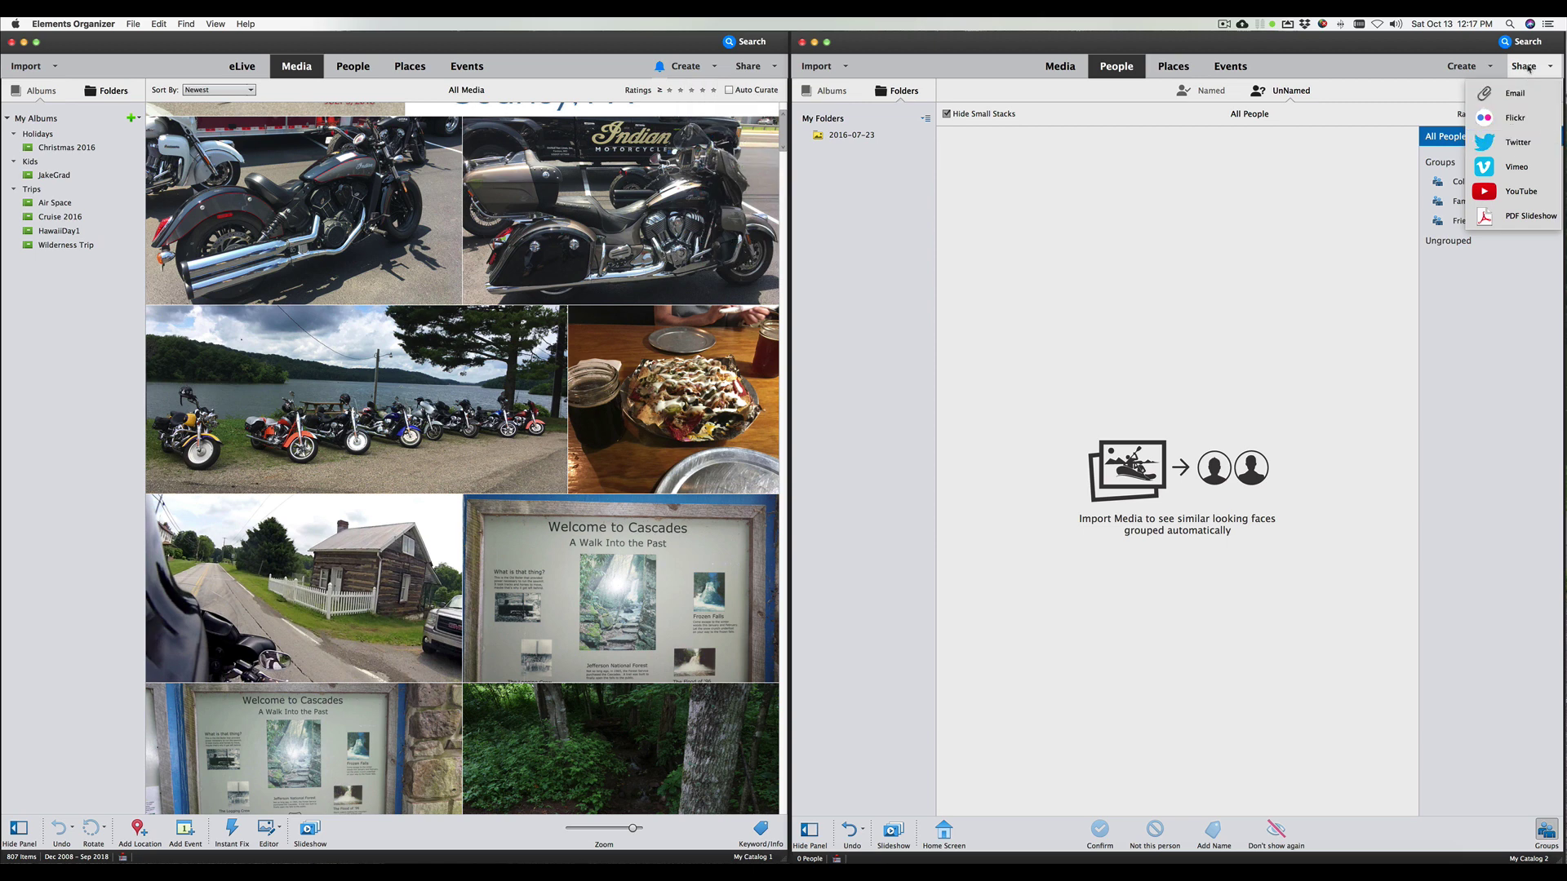
click(746, 69)
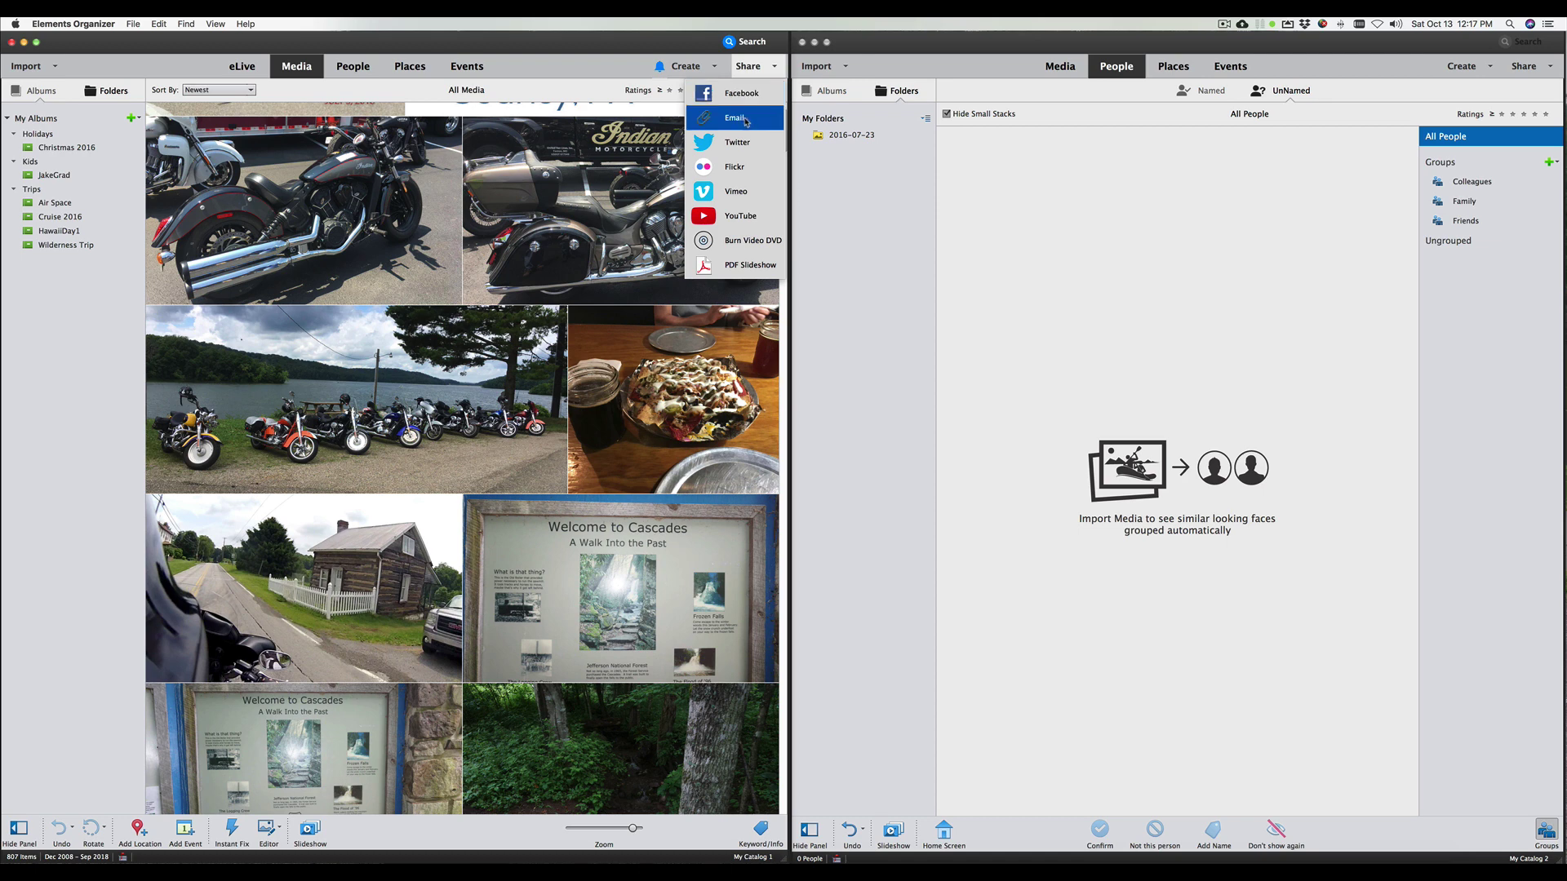
click(1523, 68)
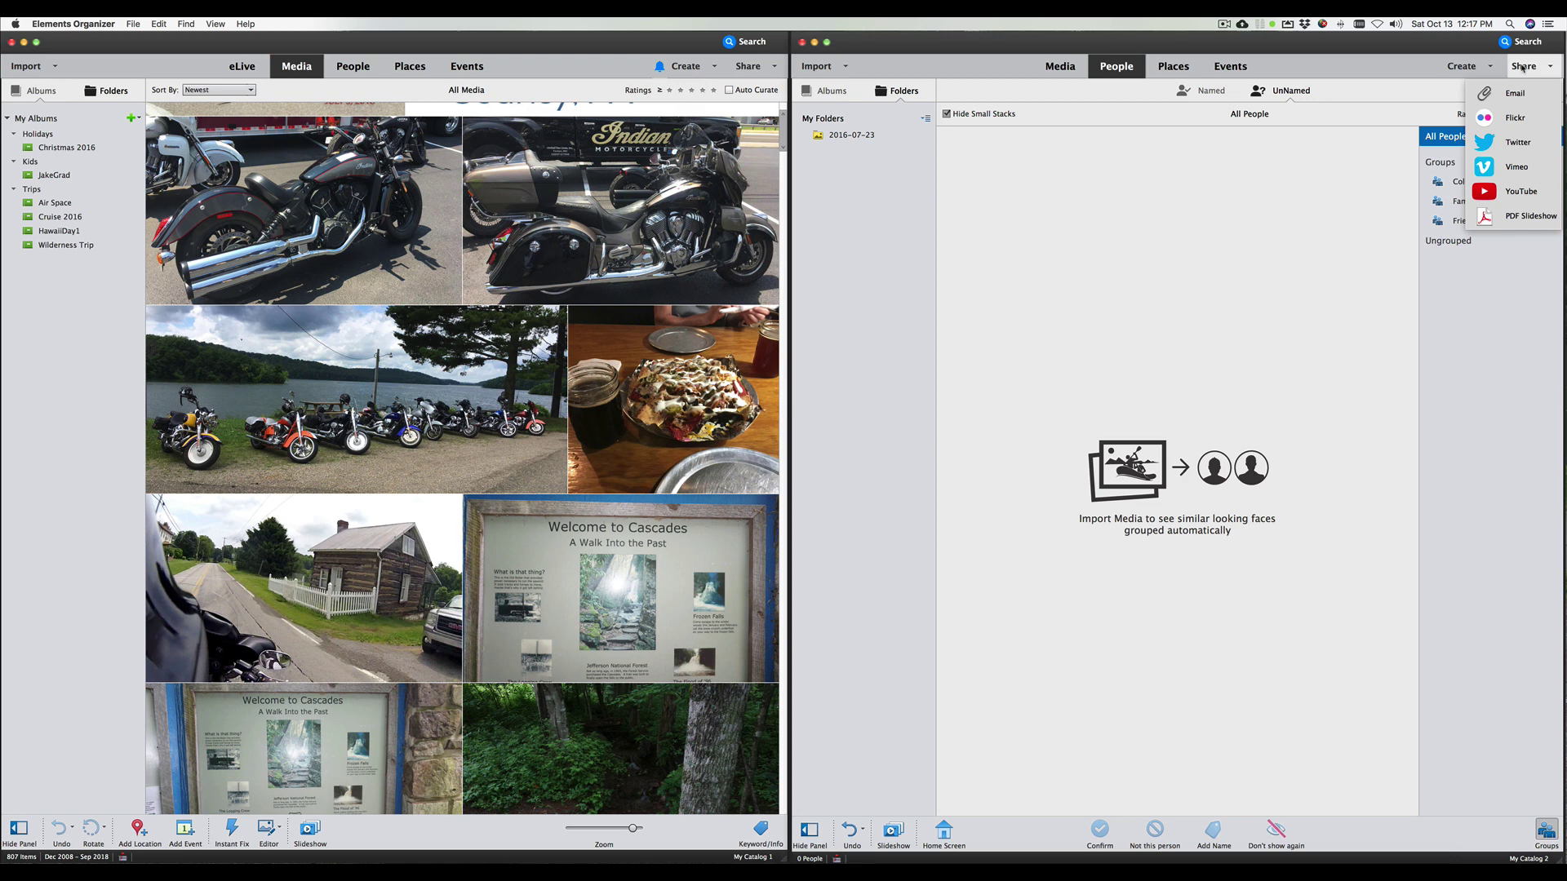
click(744, 68)
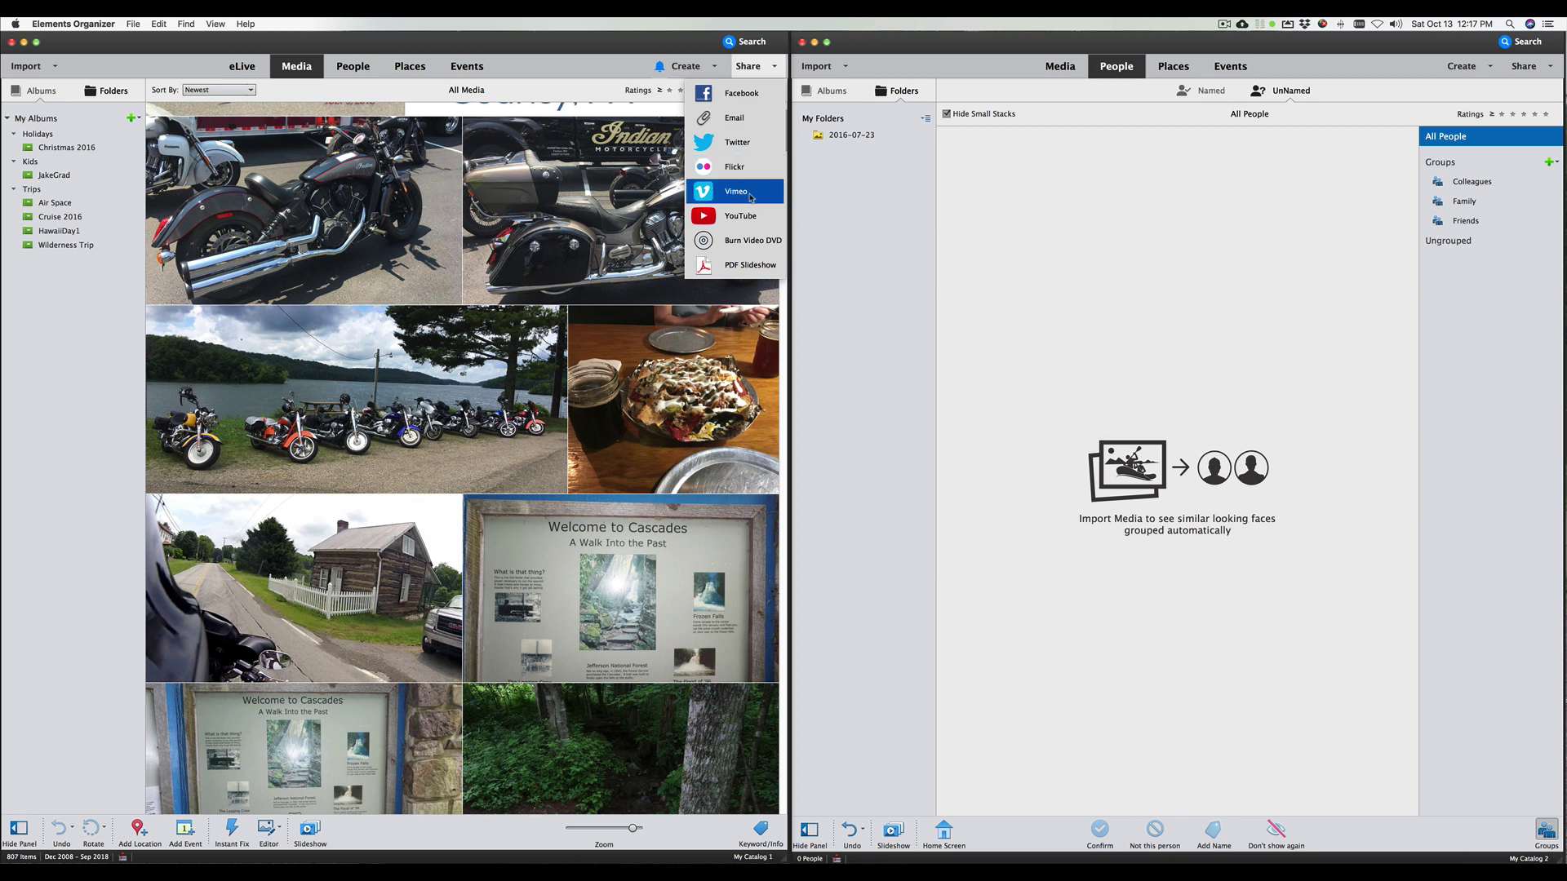
click(1523, 66)
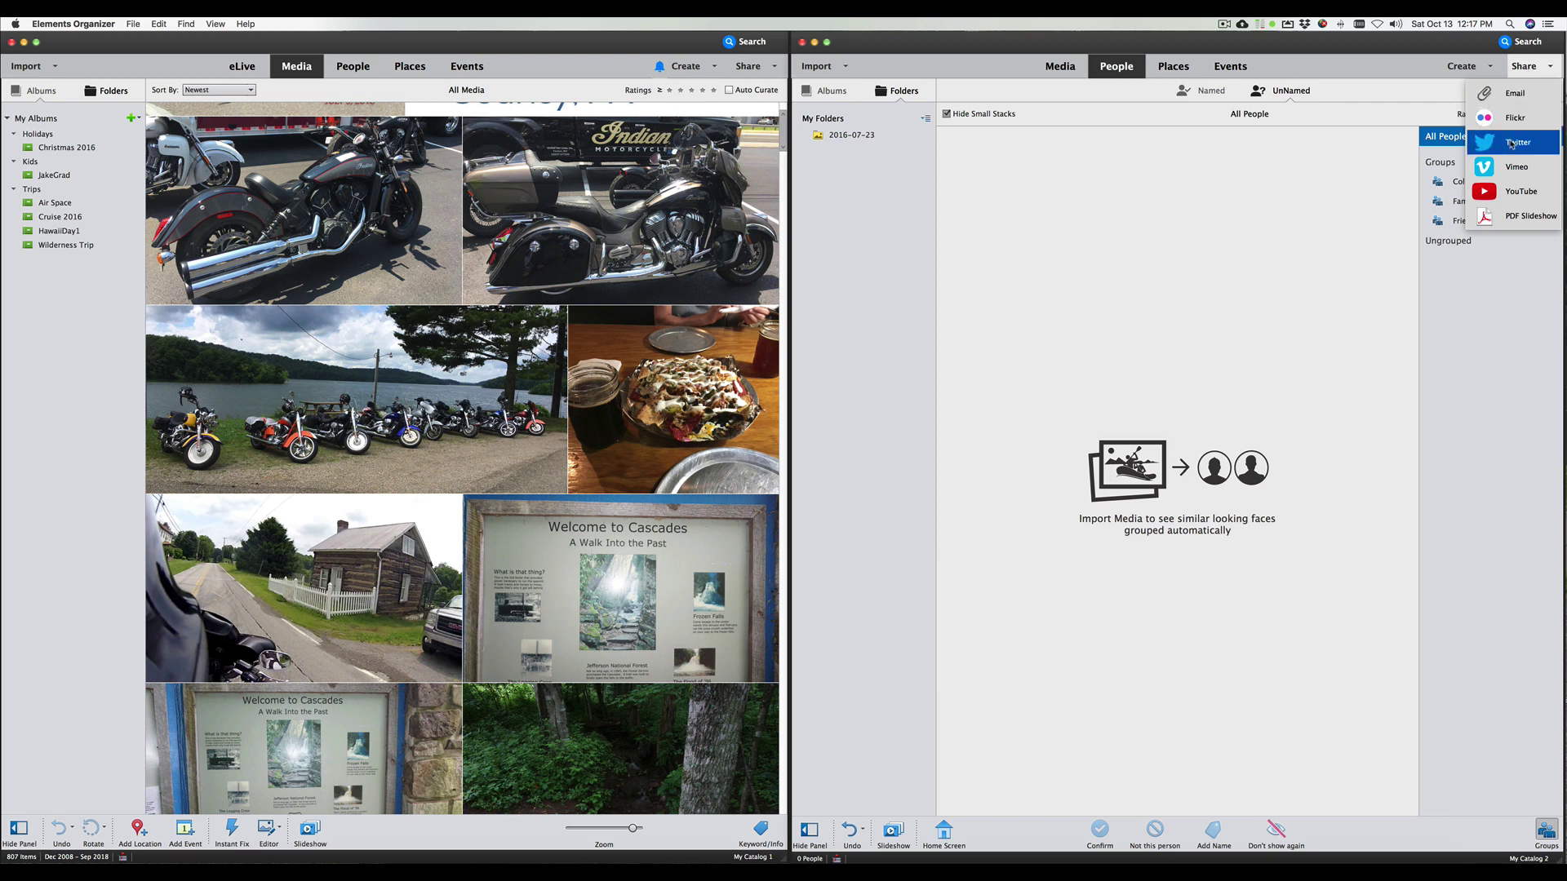
click(759, 67)
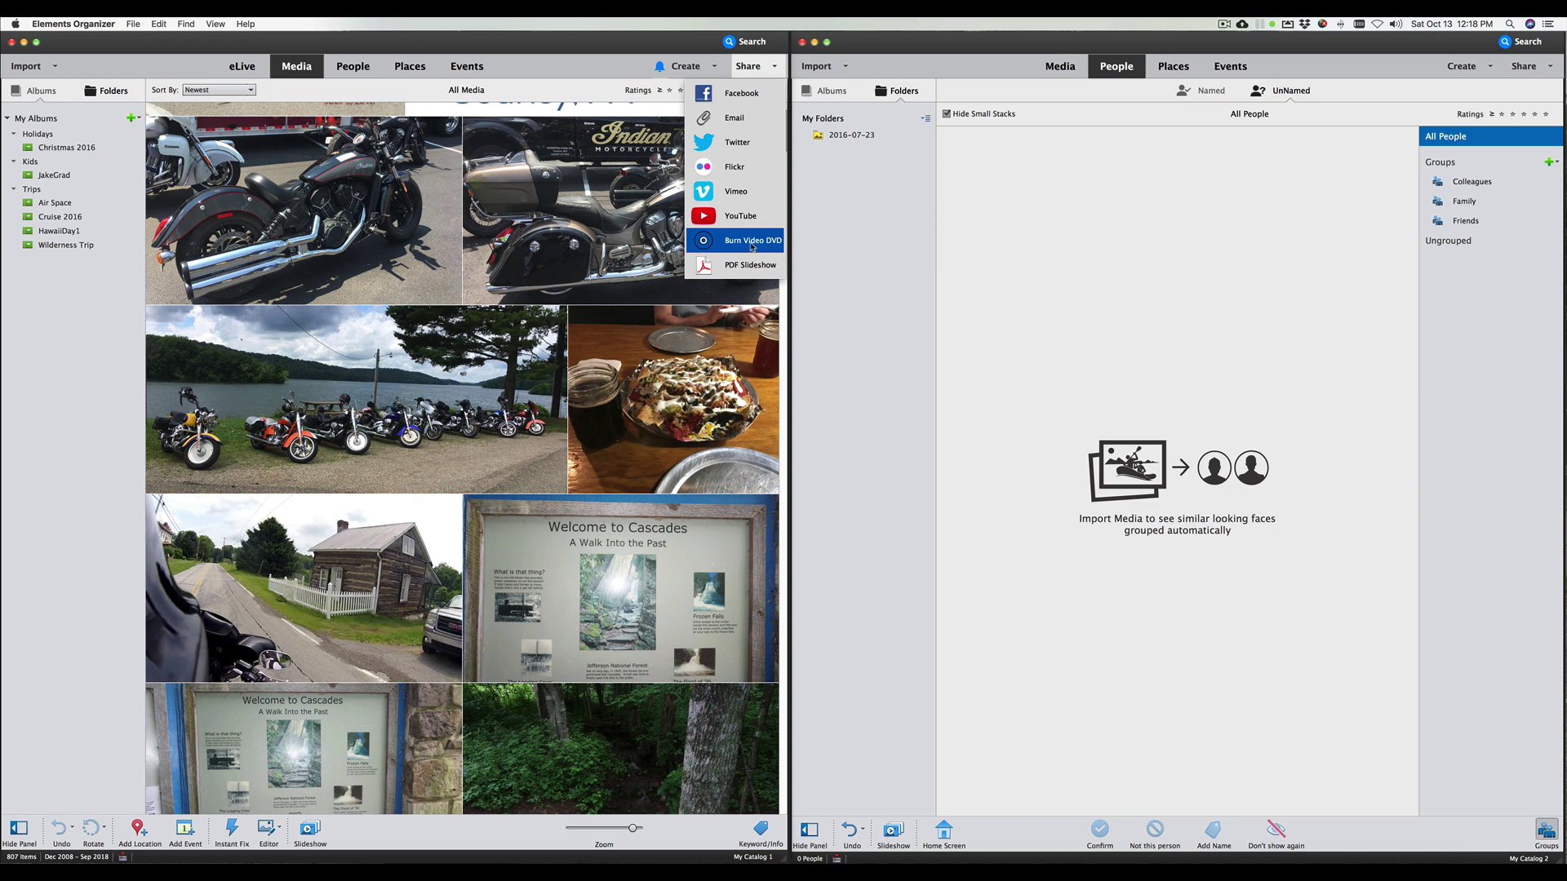
Step: Check the right window's Create and Share menus and the left Share menu, then close every menu
click(1526, 69)
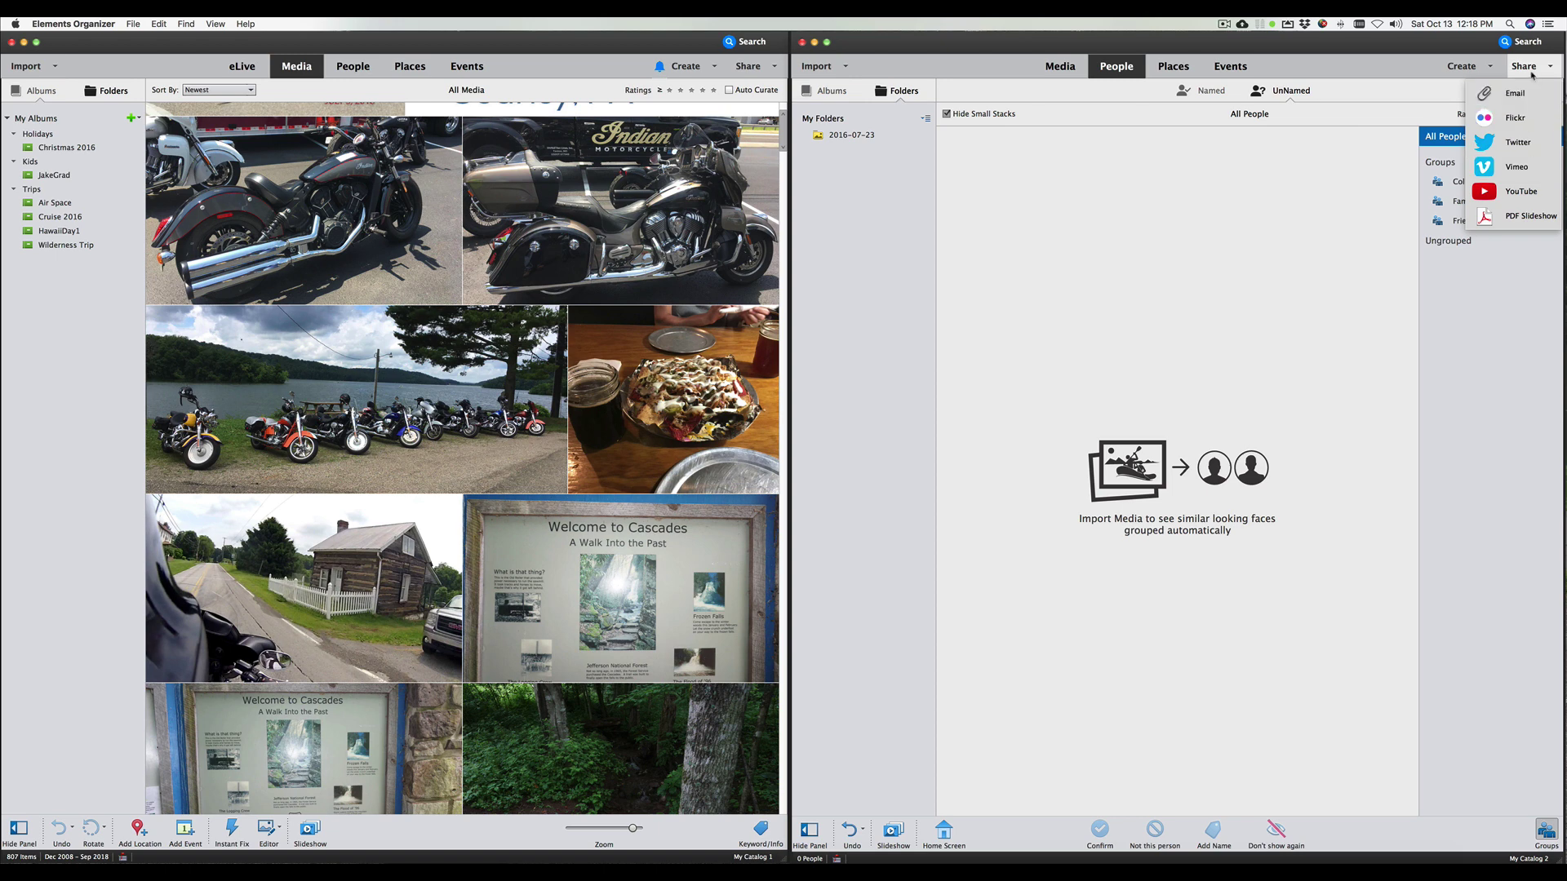
click(1531, 72)
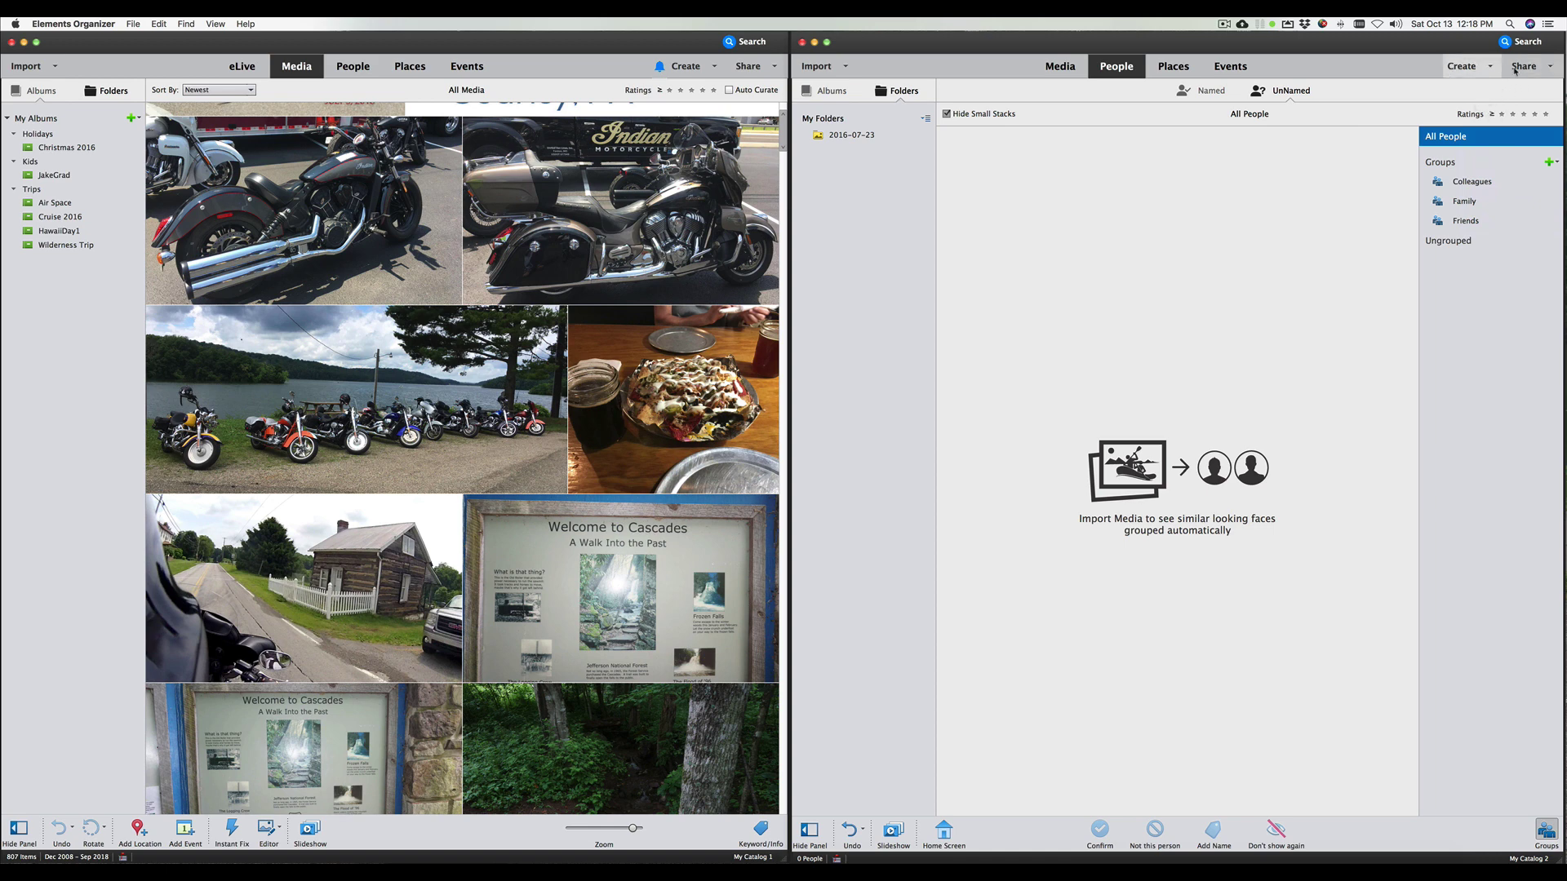
click(1462, 67)
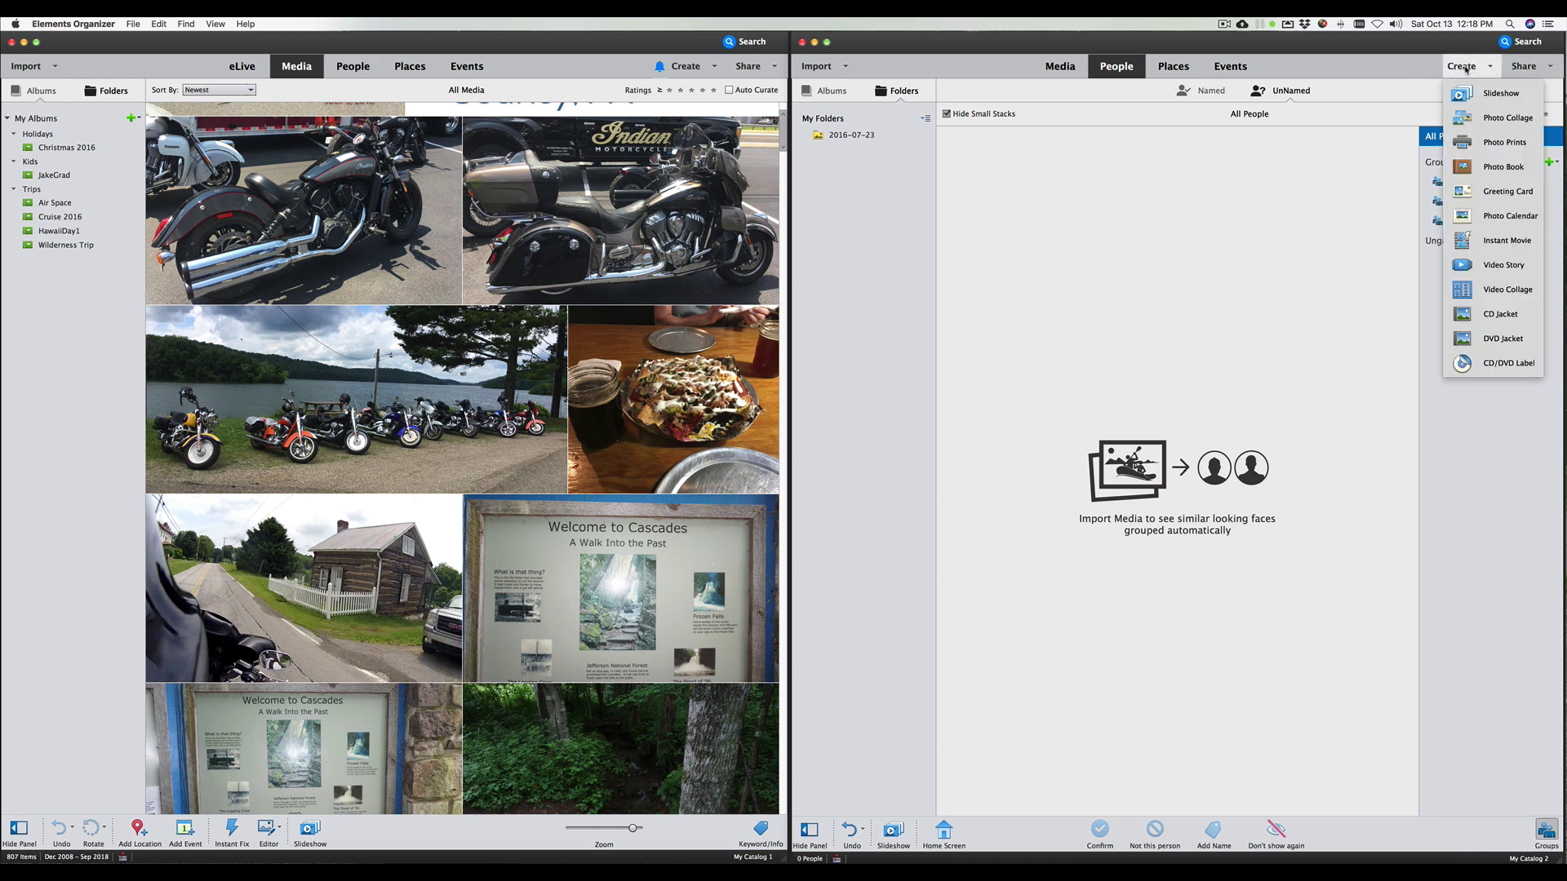
click(1523, 67)
click(1524, 67)
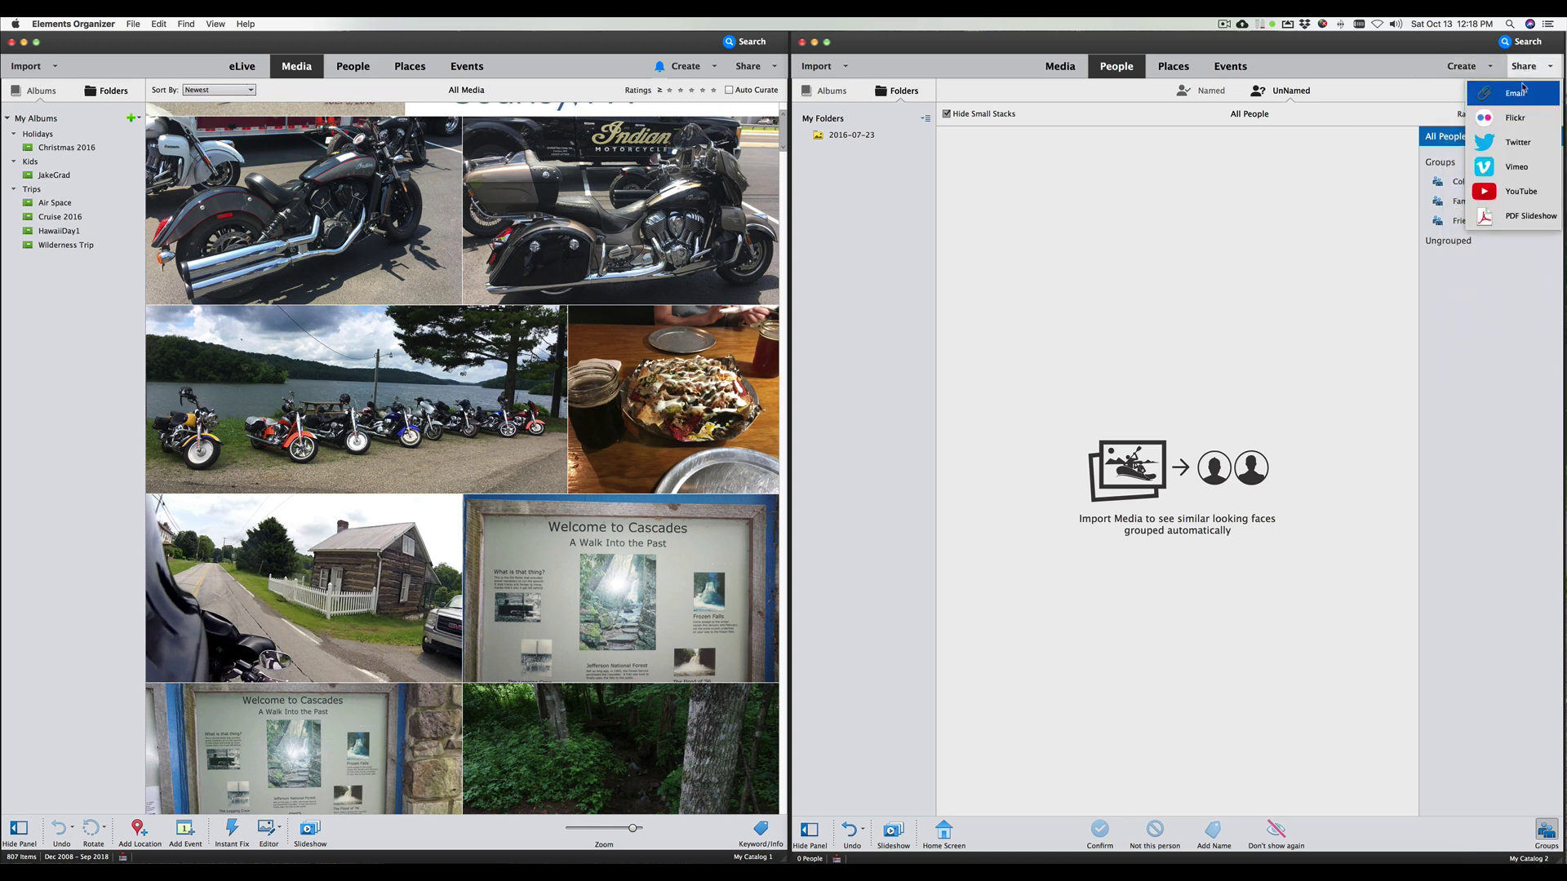
click(1524, 67)
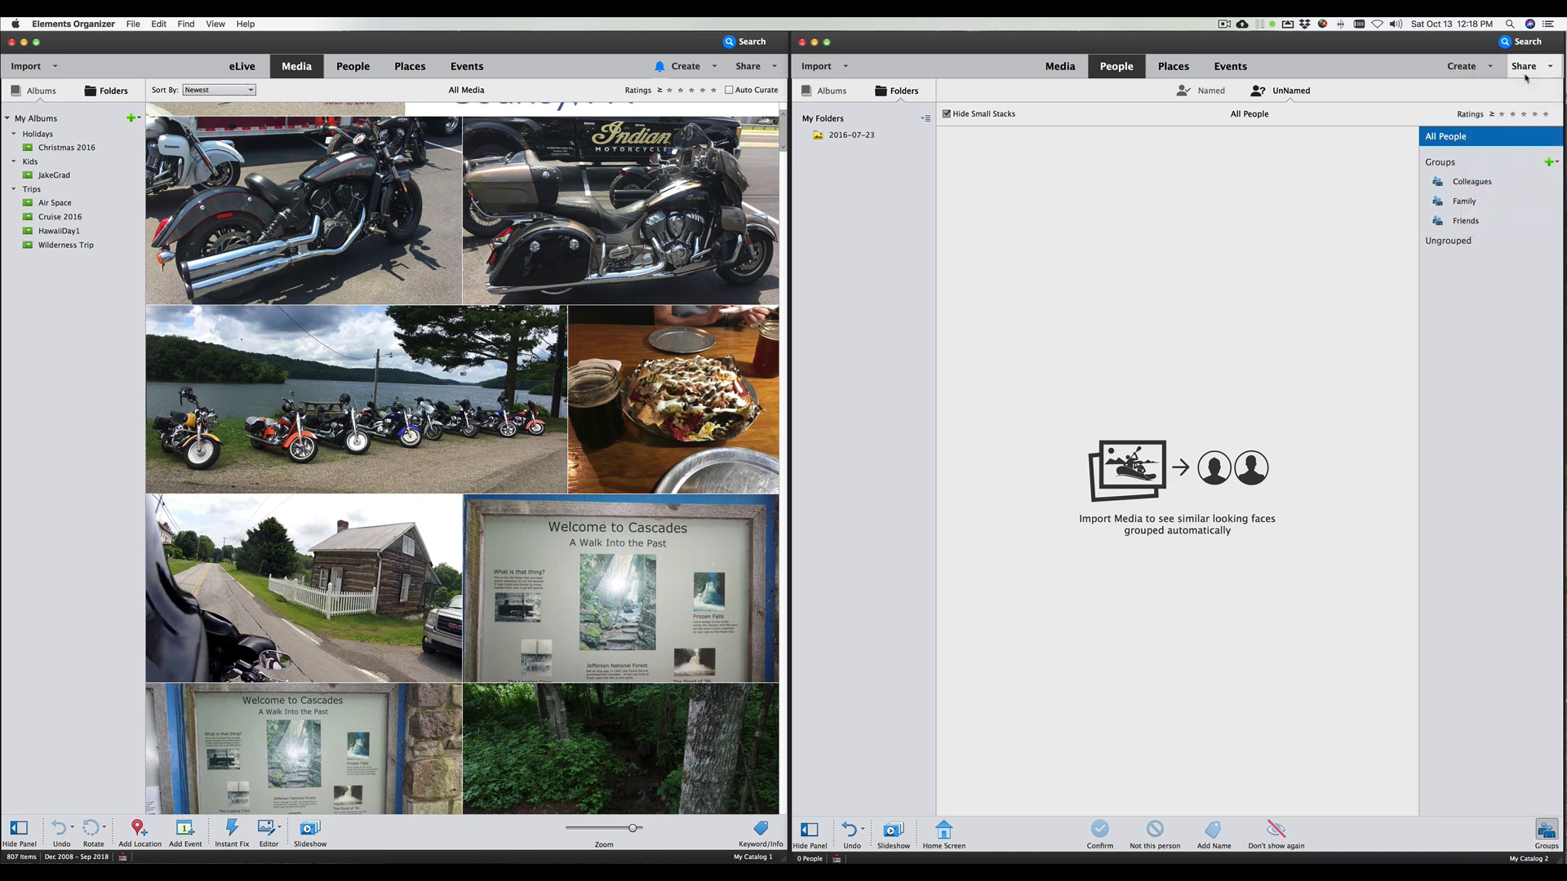
click(745, 66)
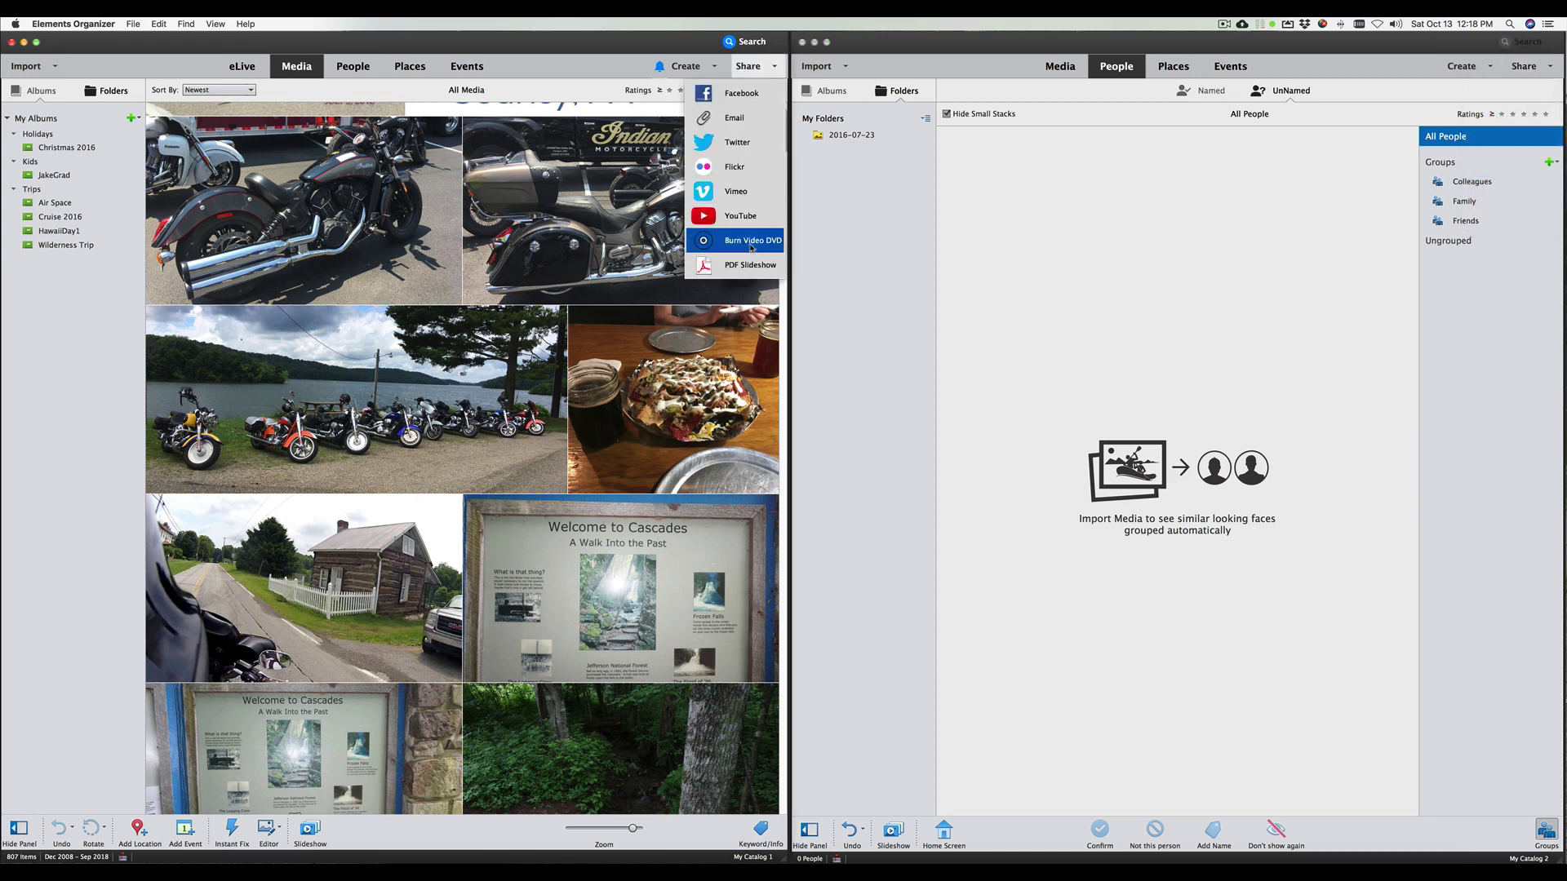
click(746, 67)
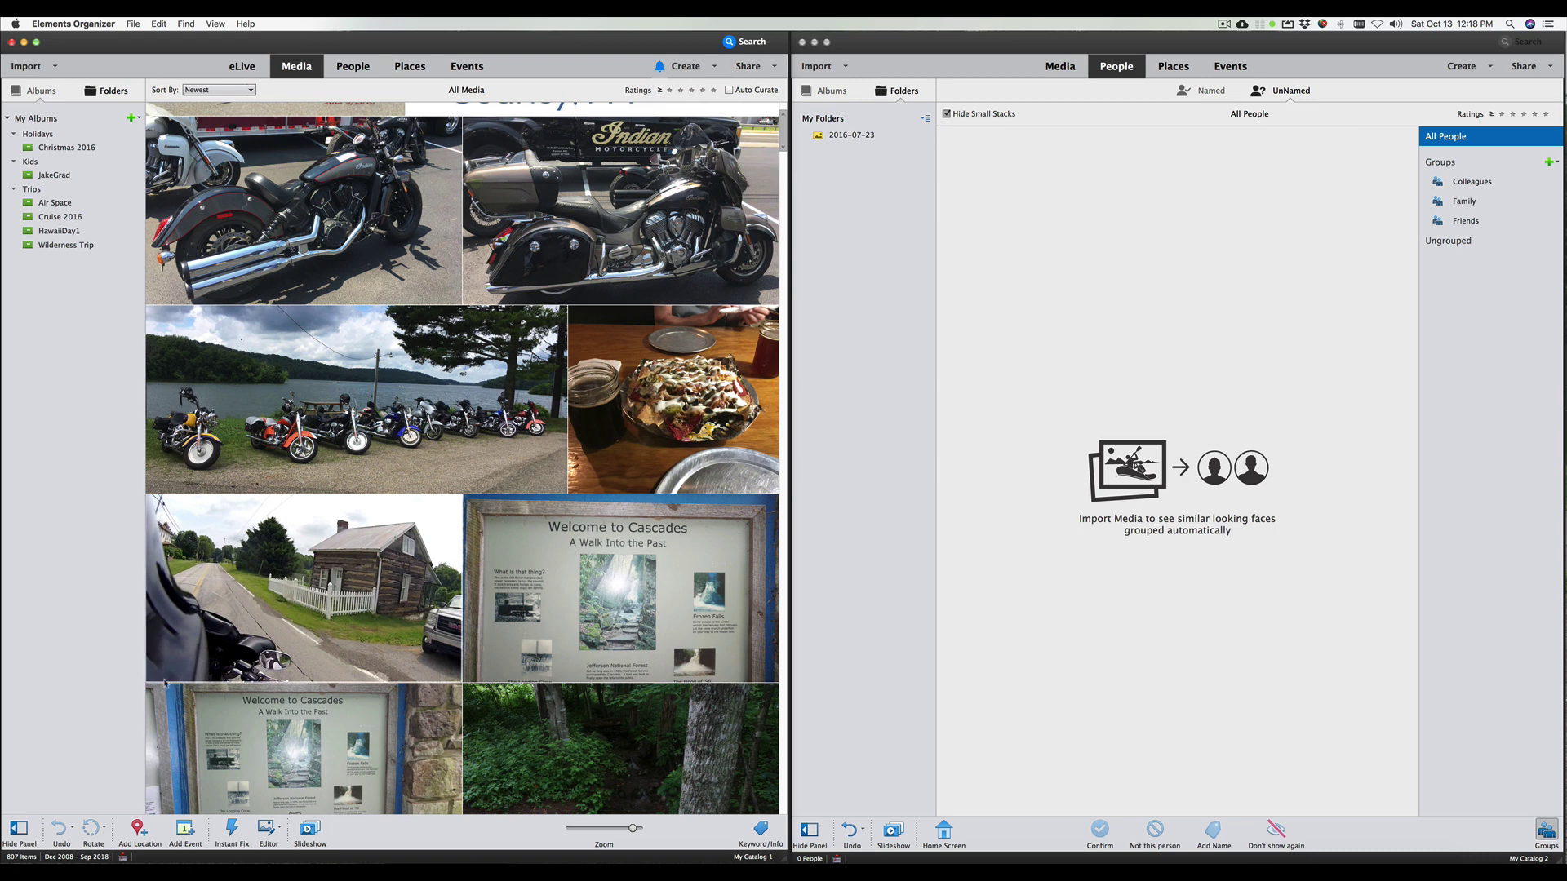
Step: Hide and then restore the albums and folders panel in both windows
click(18, 831)
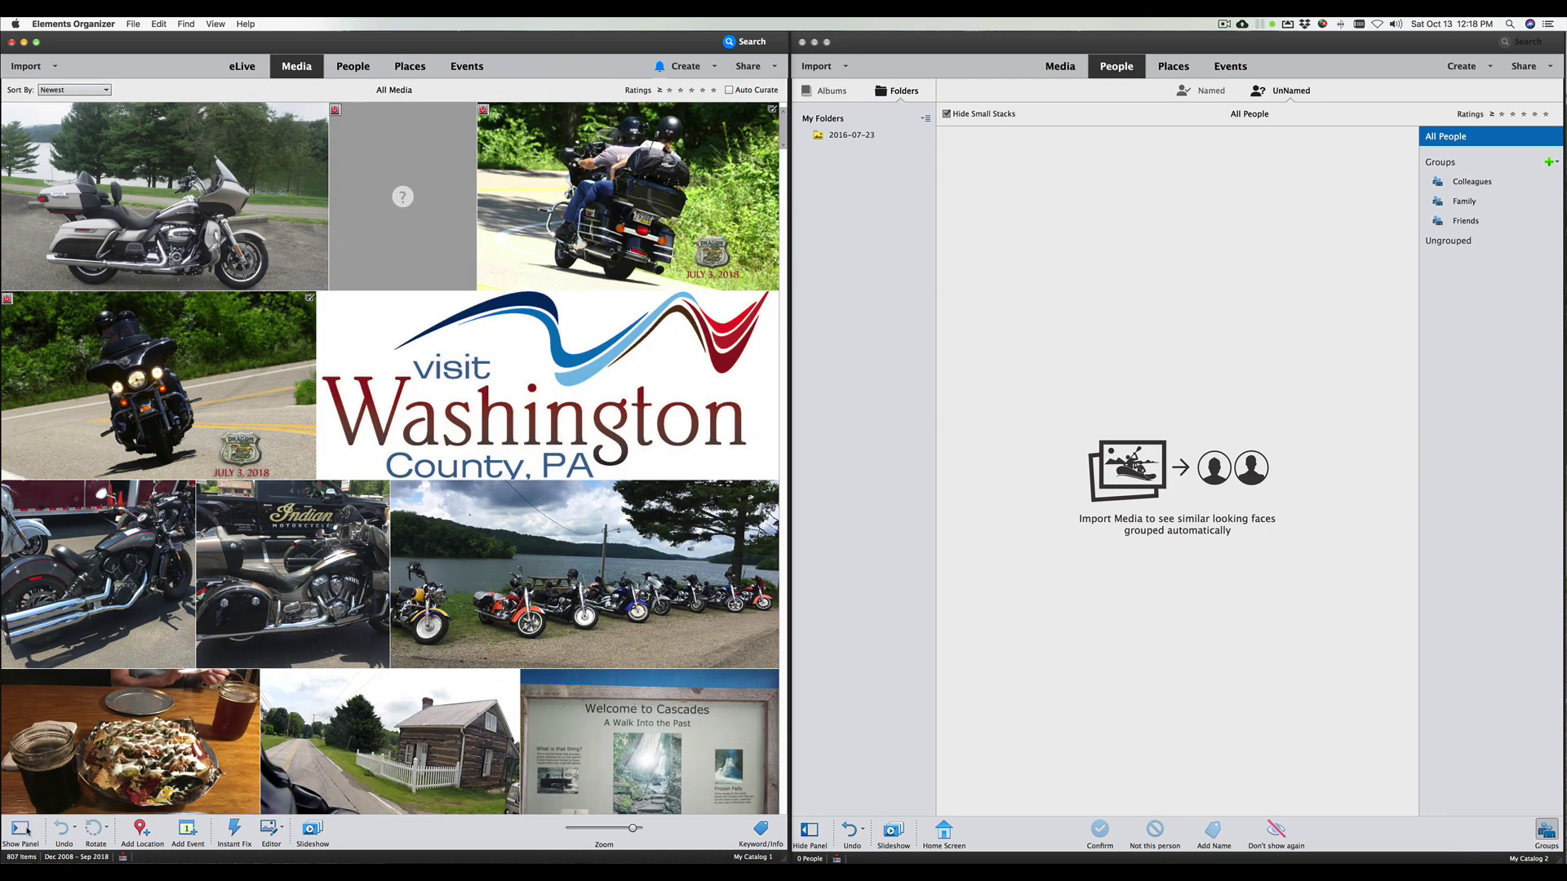
click(811, 830)
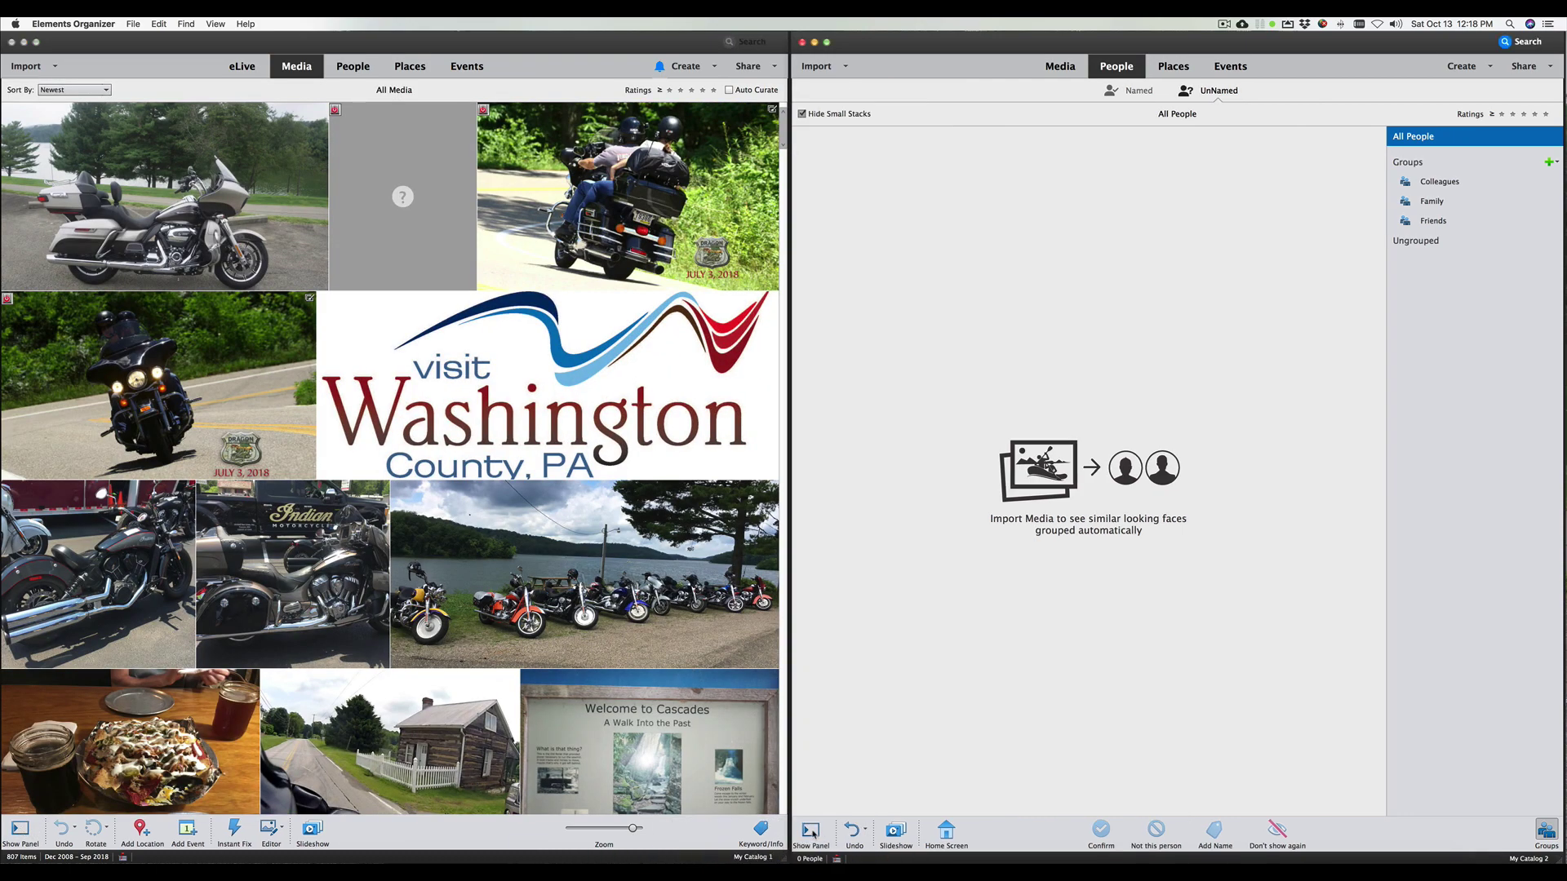
click(812, 831)
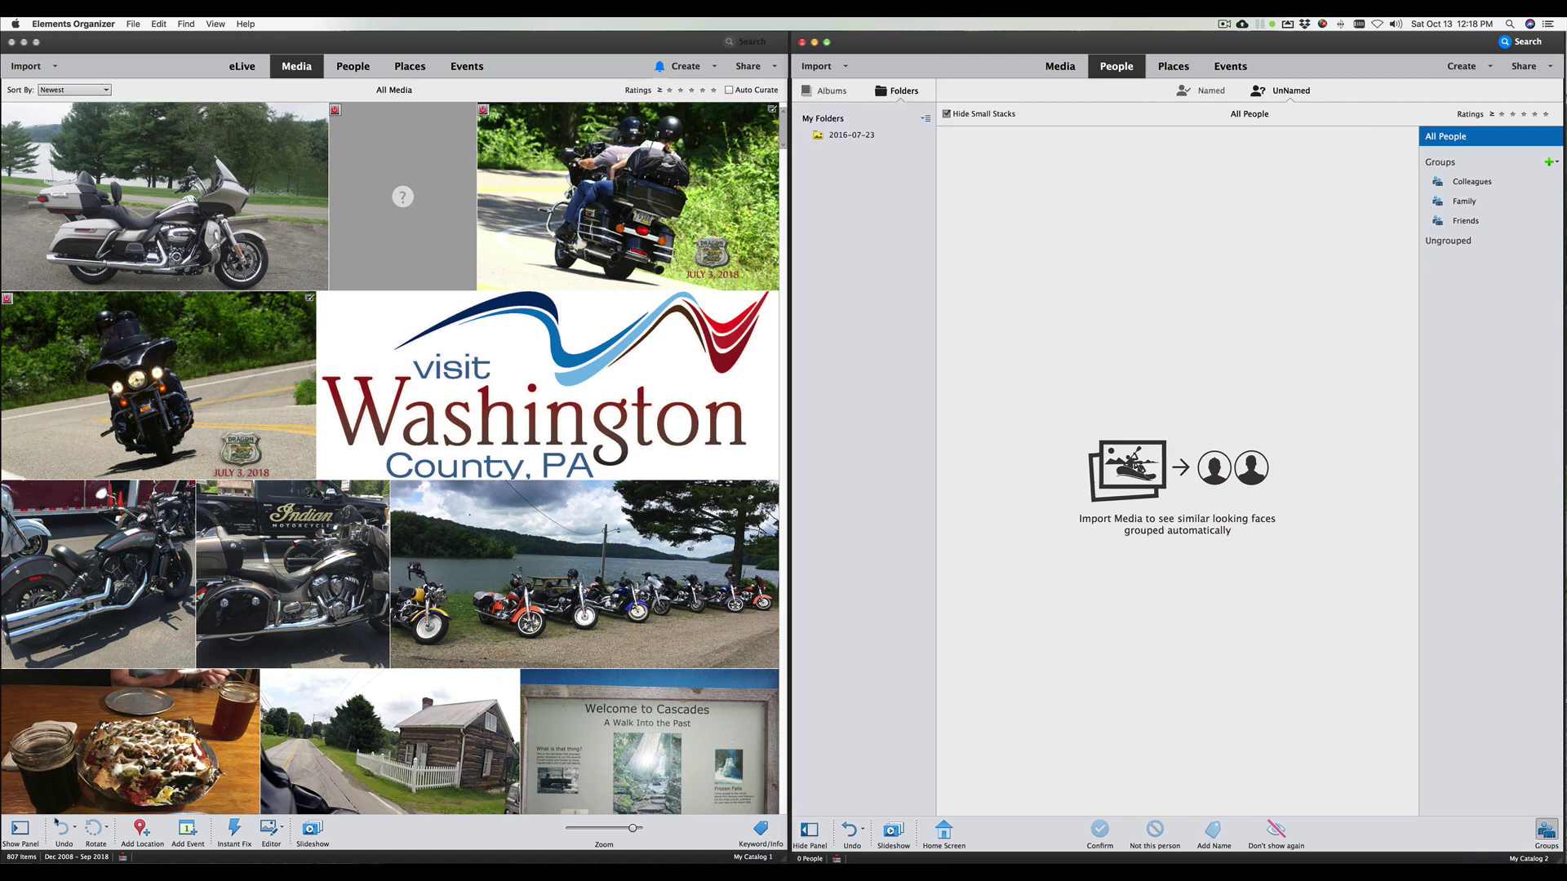
click(18, 831)
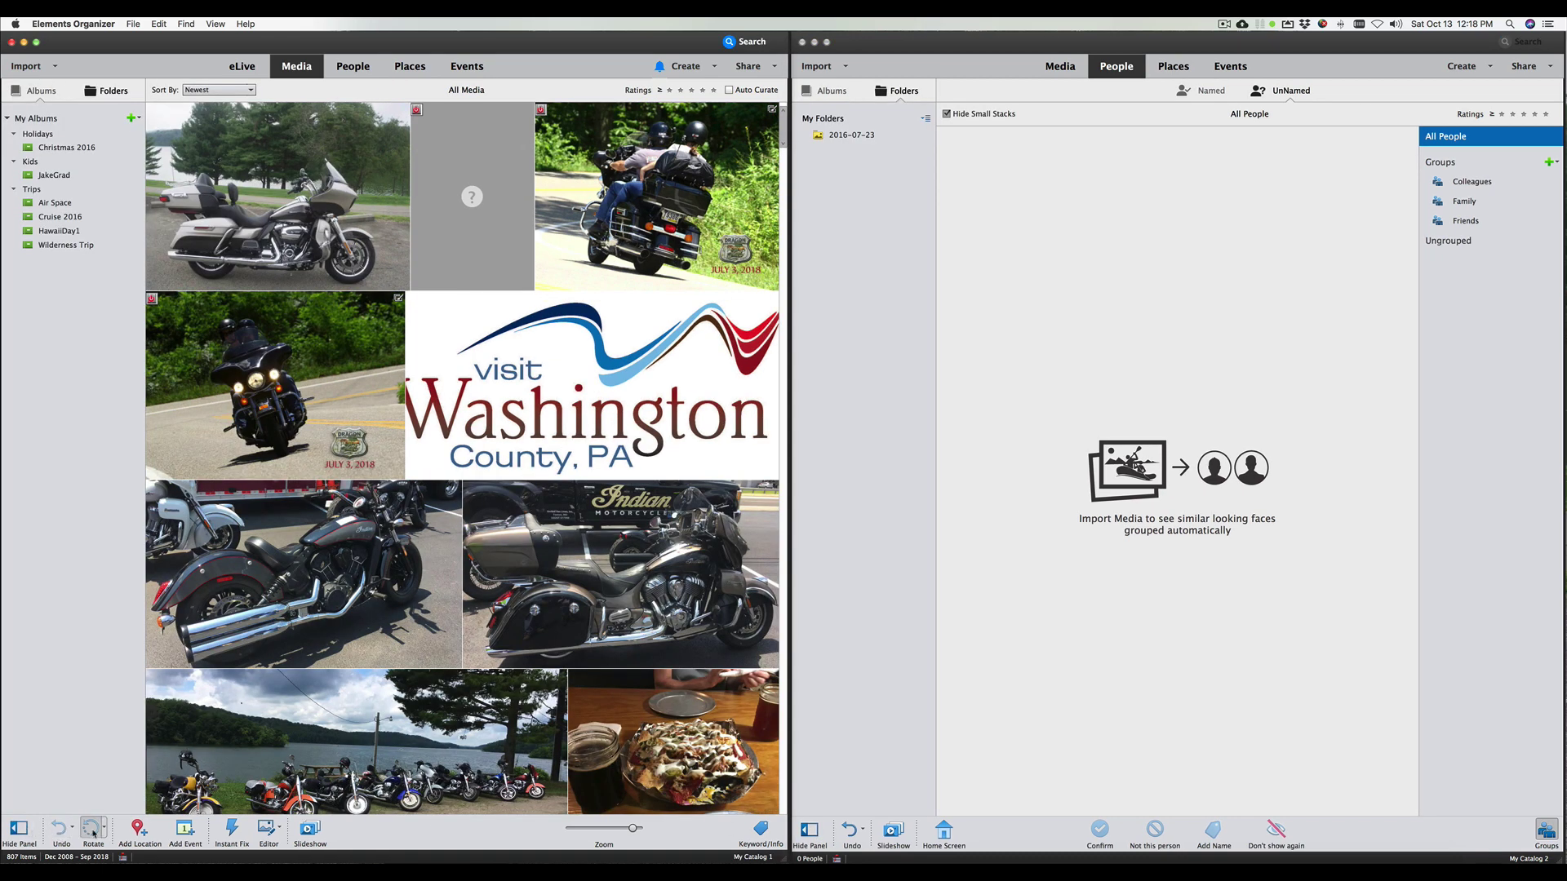
Step: Check the right window's Undo dropdown, then filter People to the 2016-07-23 folder, showing no media
click(862, 830)
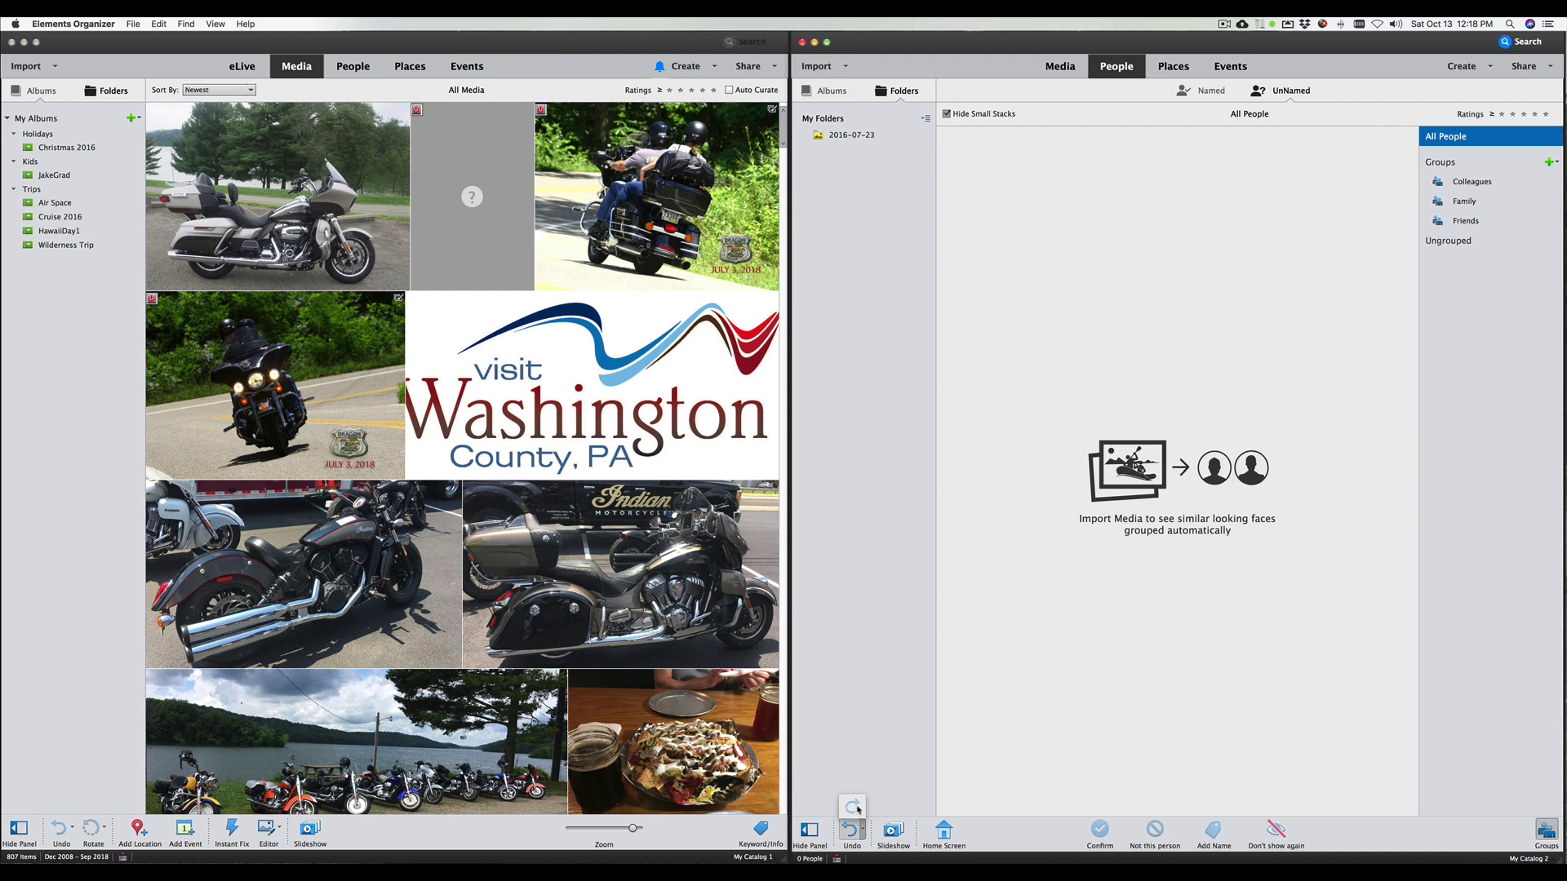
click(854, 808)
click(844, 135)
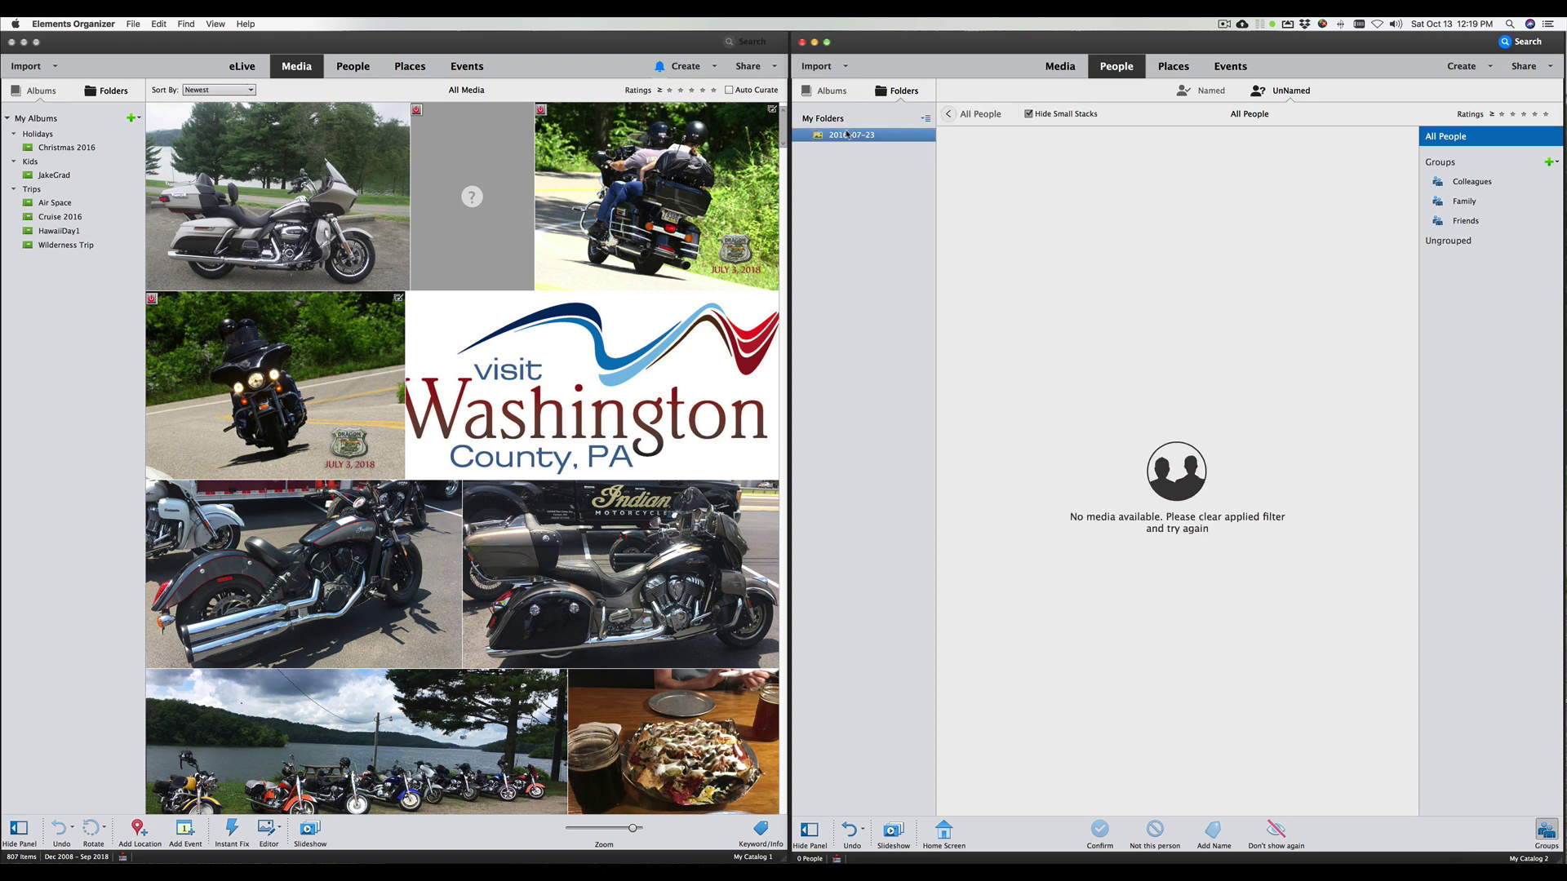
Step: Clear the folder filter, include small stacks, and switch the right window to its 27-photo Media grid
click(948, 115)
click(948, 114)
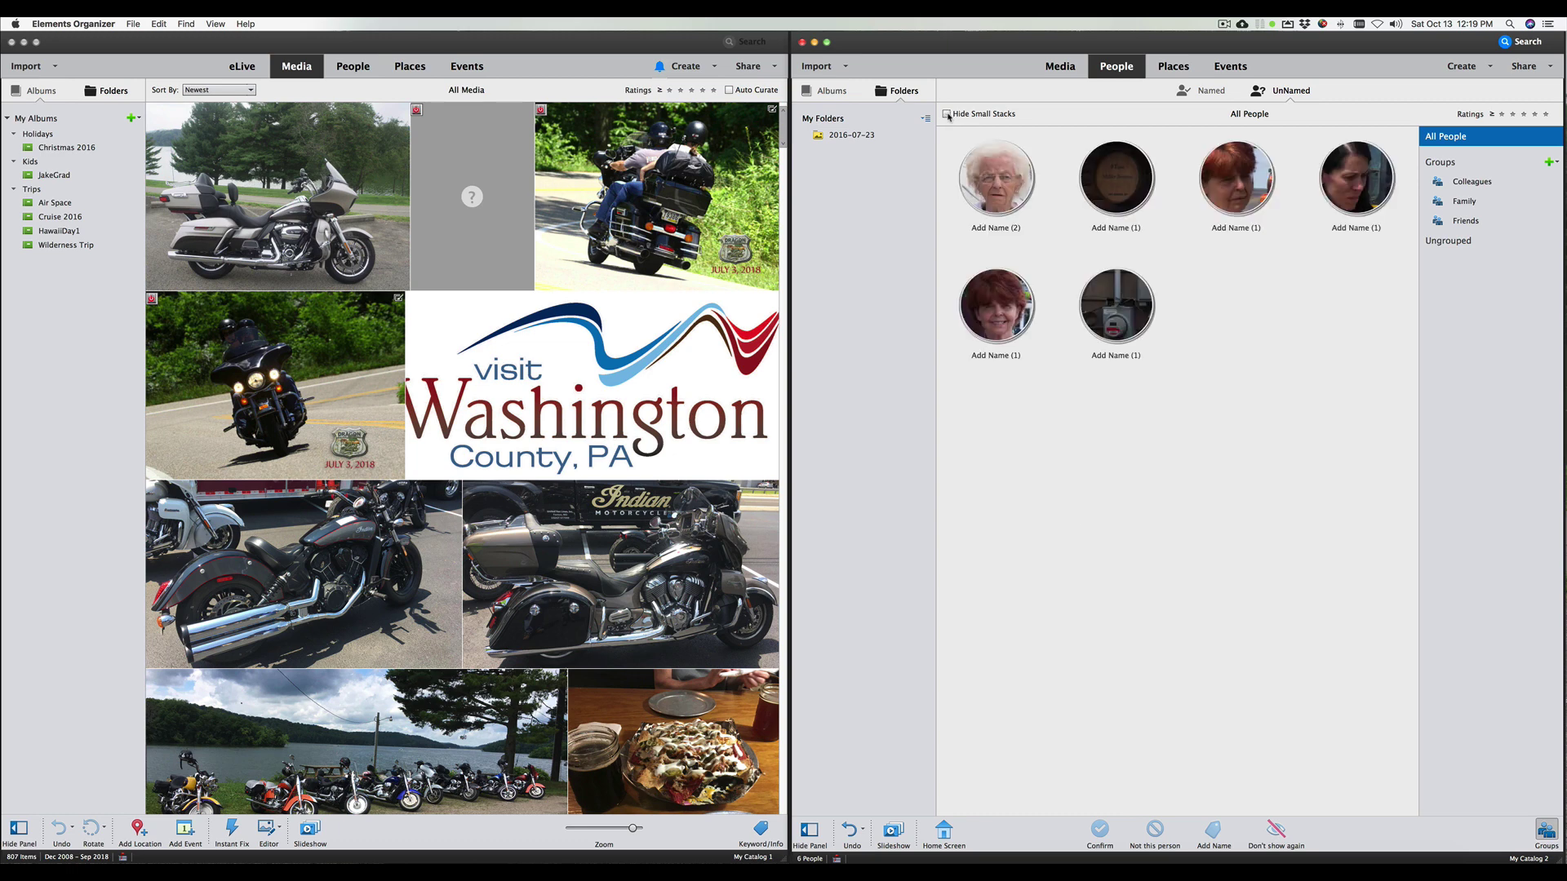
click(1060, 67)
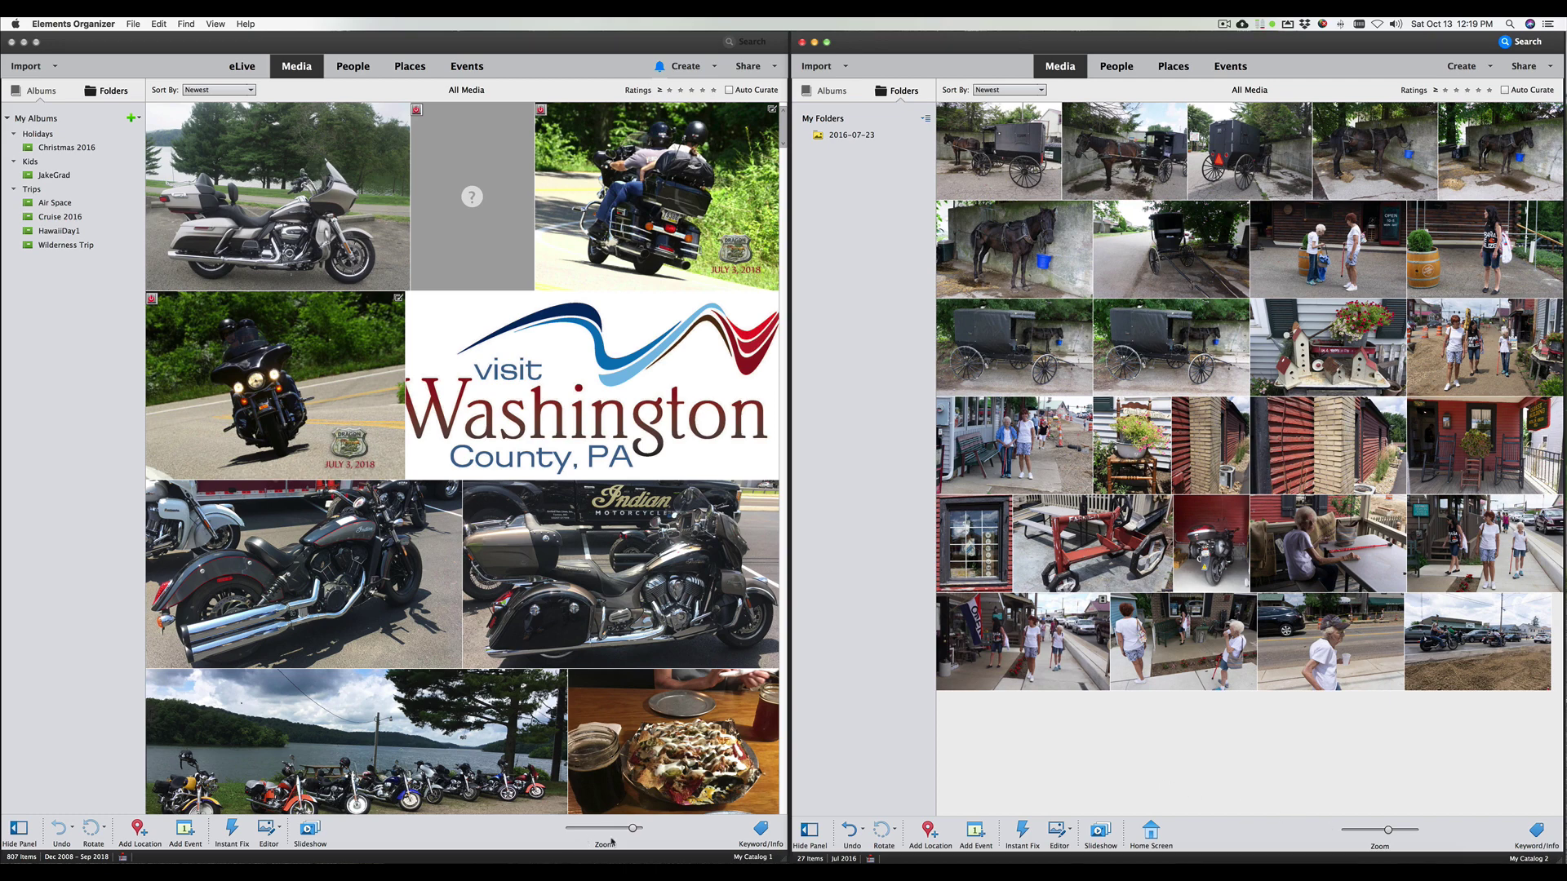
Step: Open the Tags/Info panel in both windows, showing Catalog 1's Keywords, People, Places and Events tags
click(758, 833)
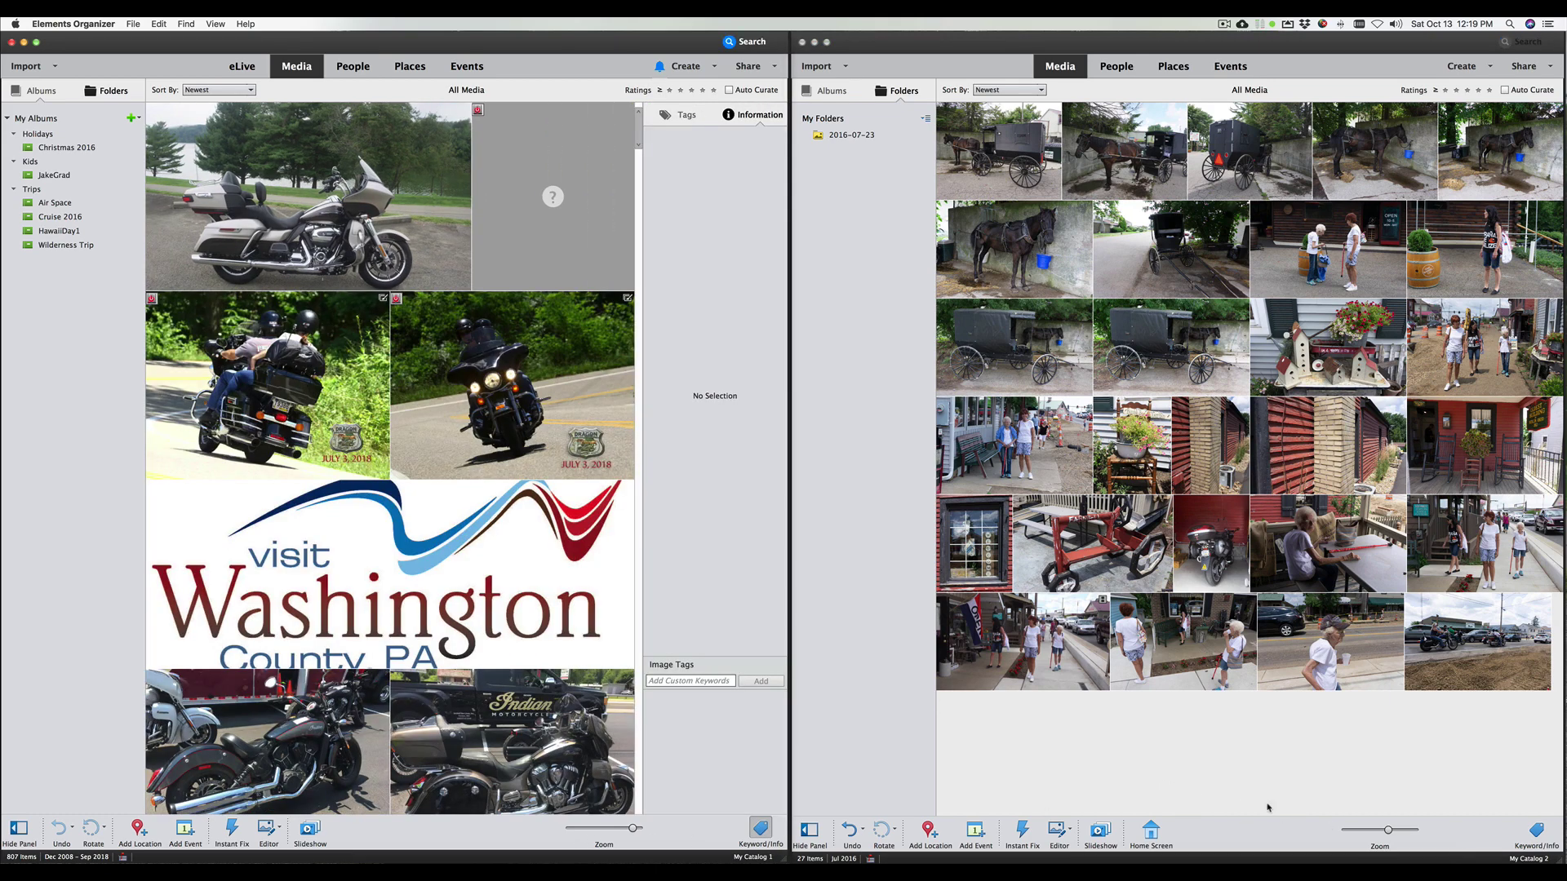
click(1538, 831)
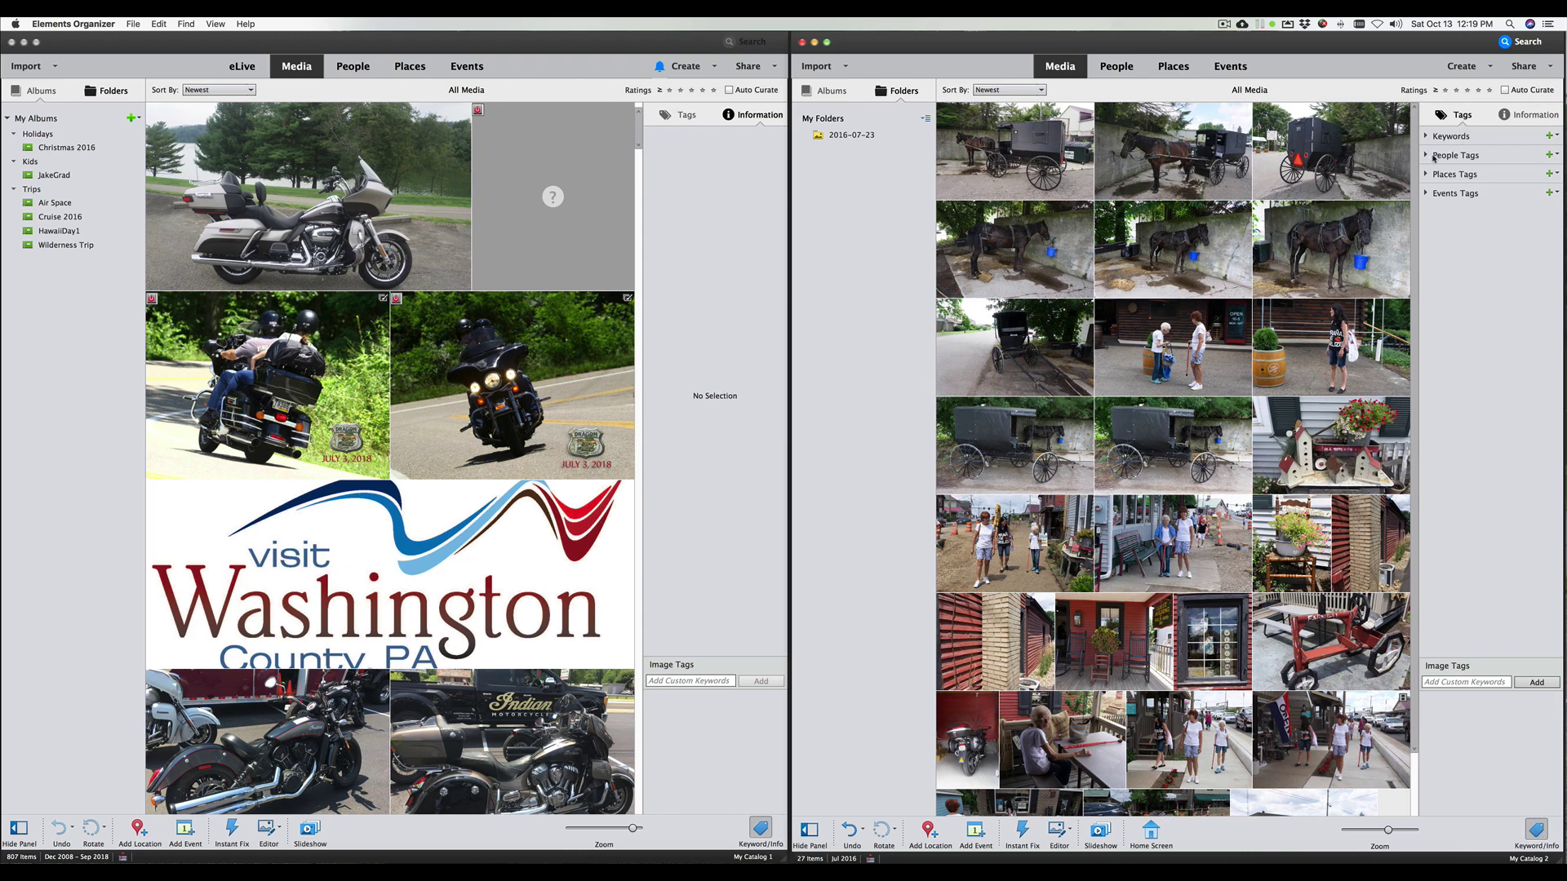
click(680, 116)
click(668, 118)
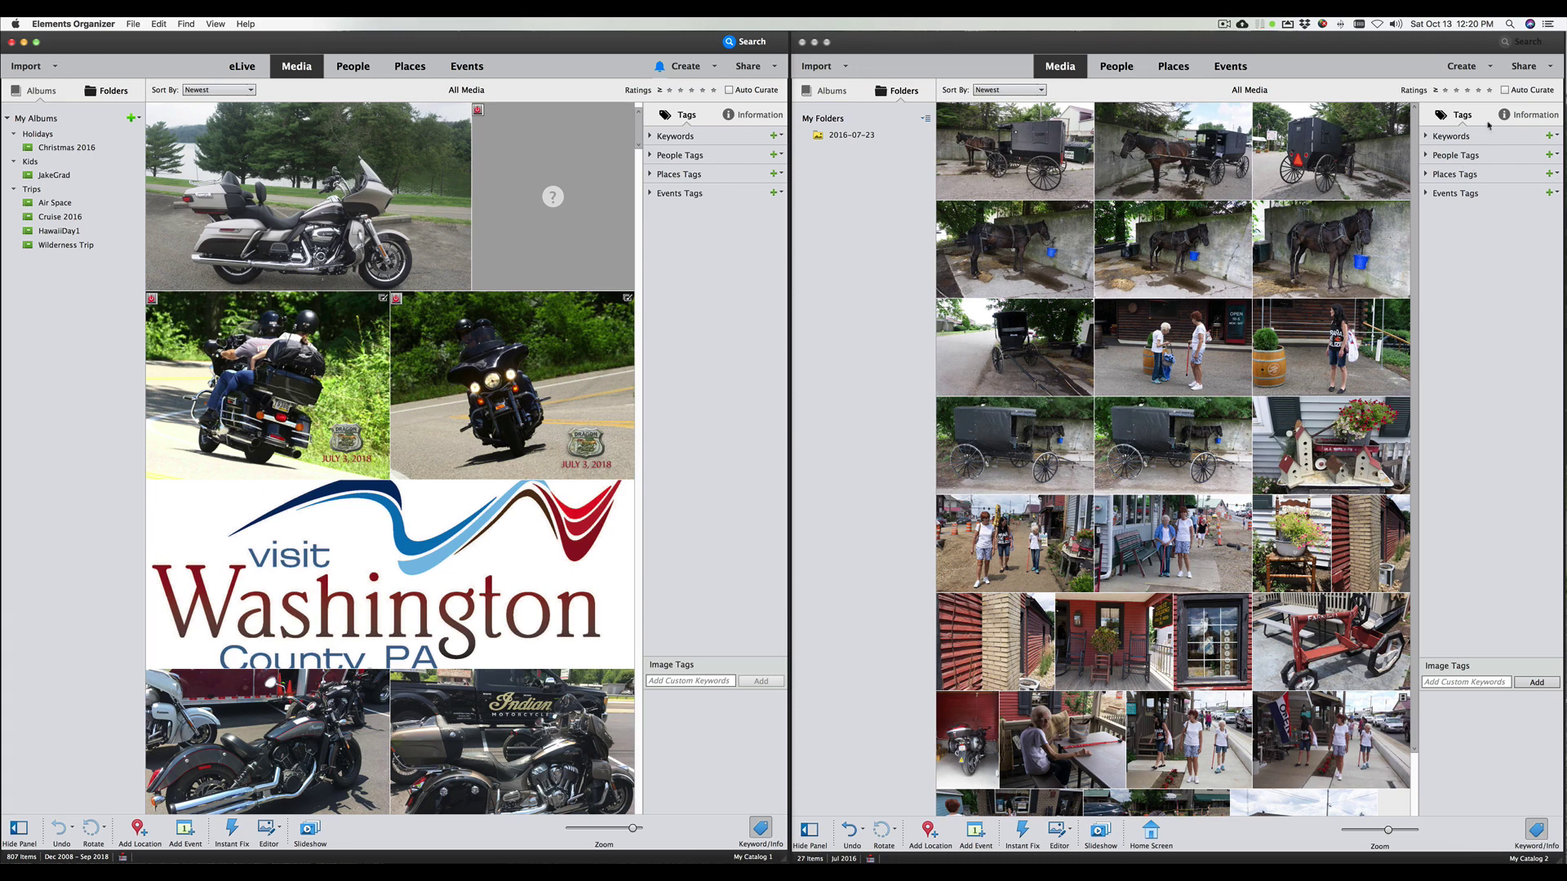
click(1526, 119)
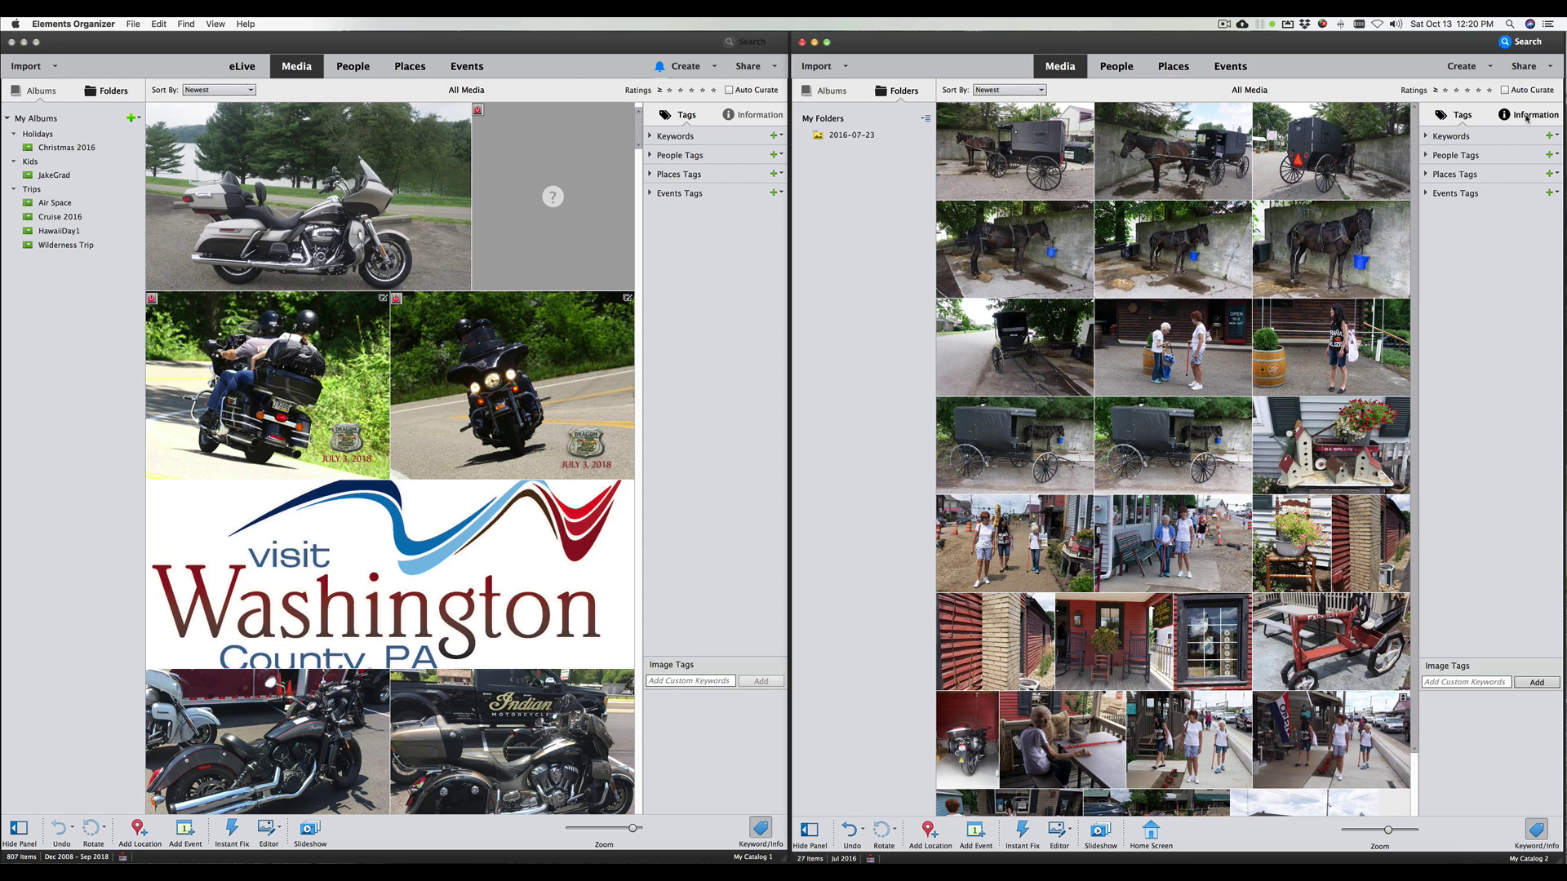
Step: Show the Information panel in Catalog 2 and expand a horse-and-buggy photo's camera metadata
click(1527, 117)
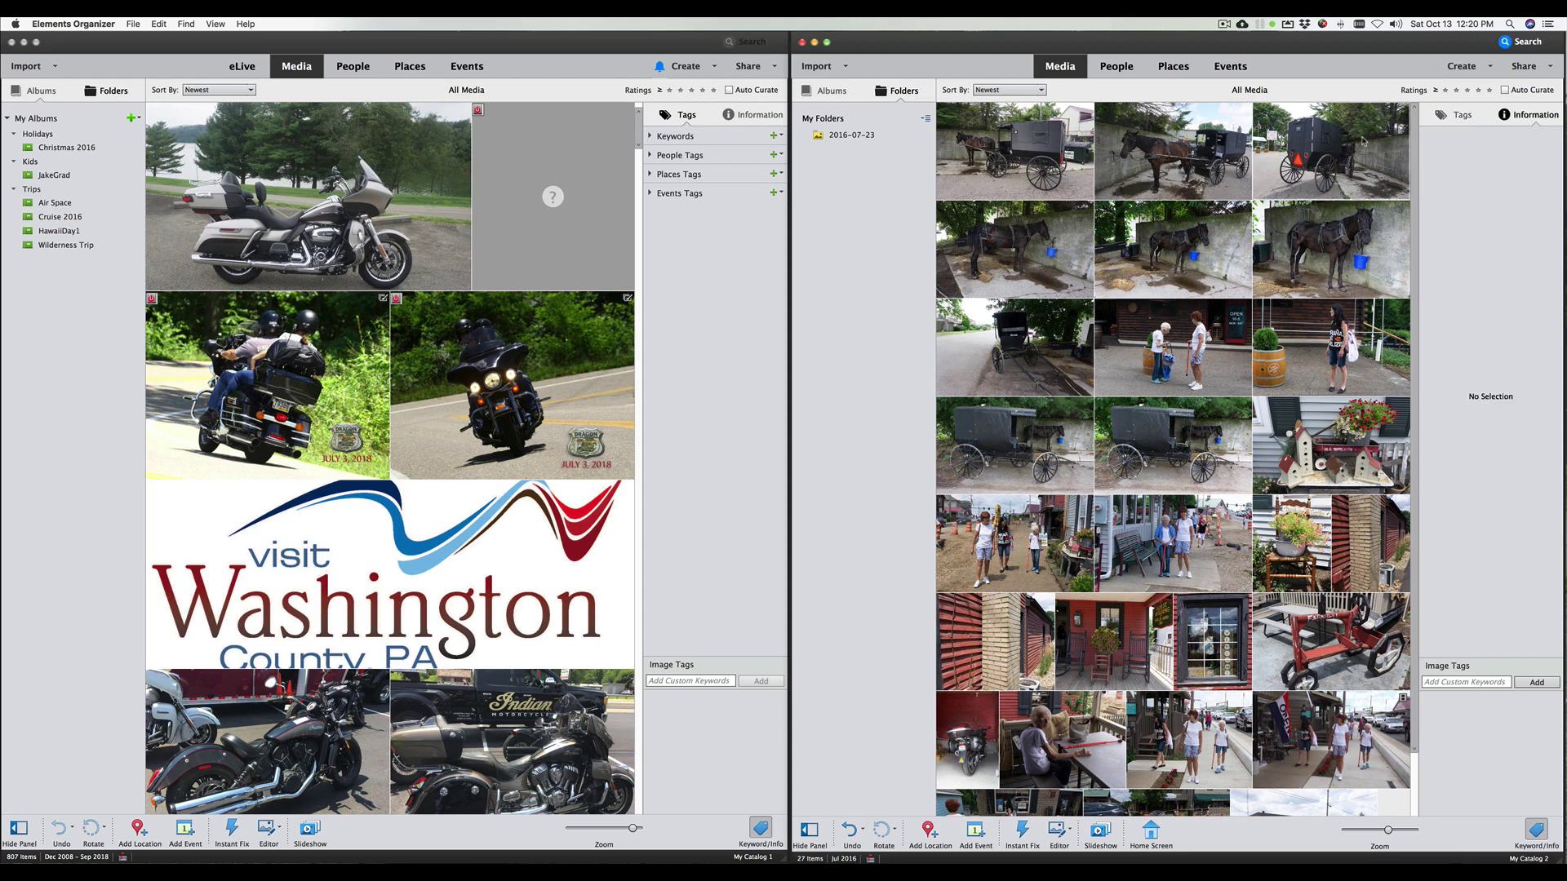
click(1362, 141)
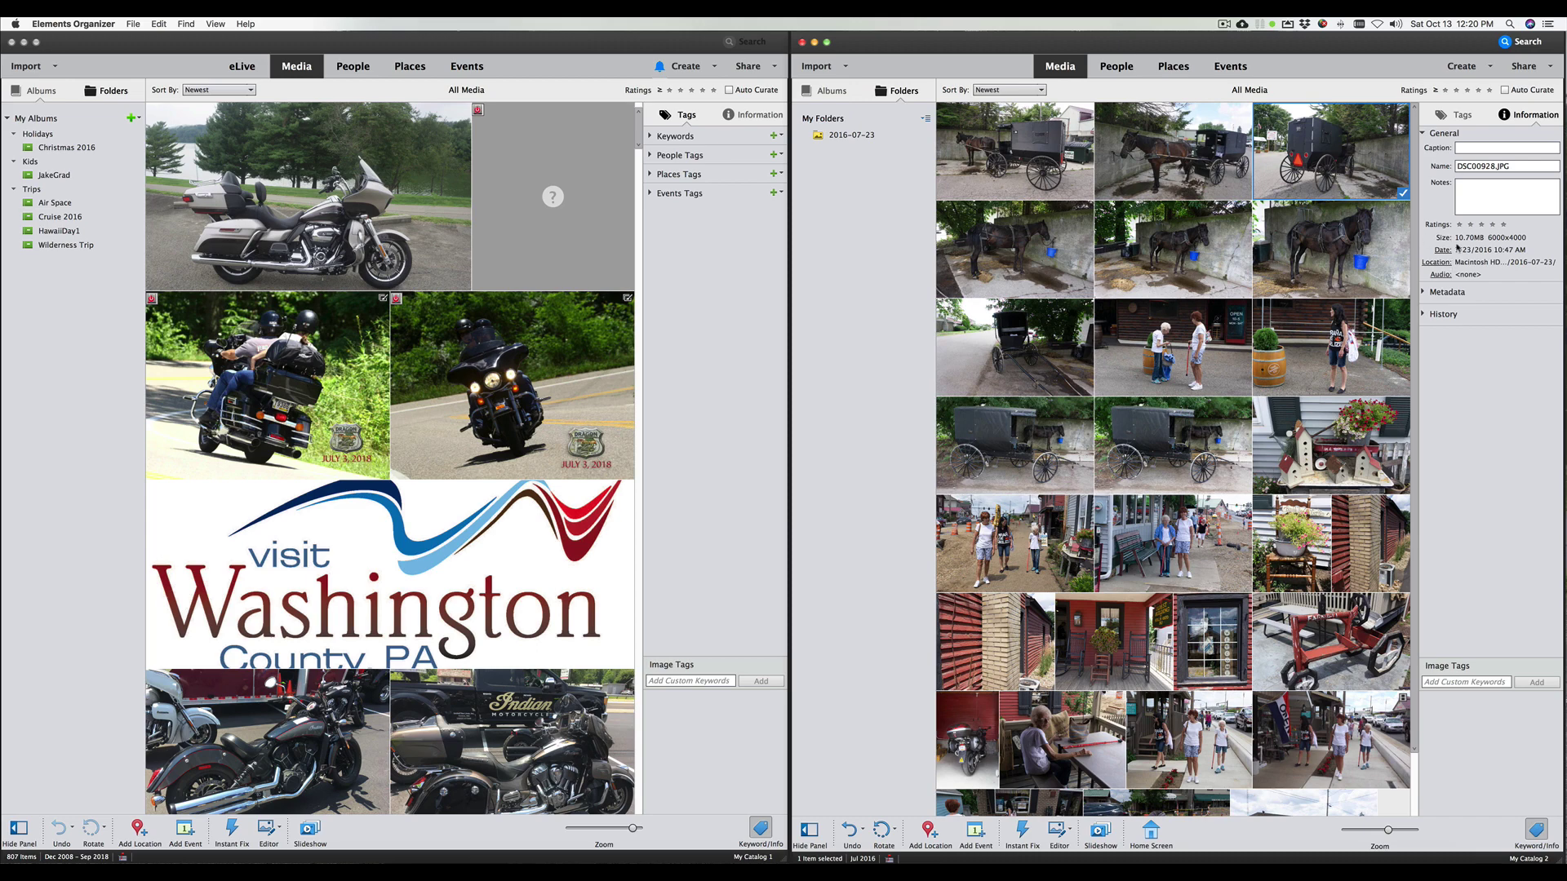
click(1430, 292)
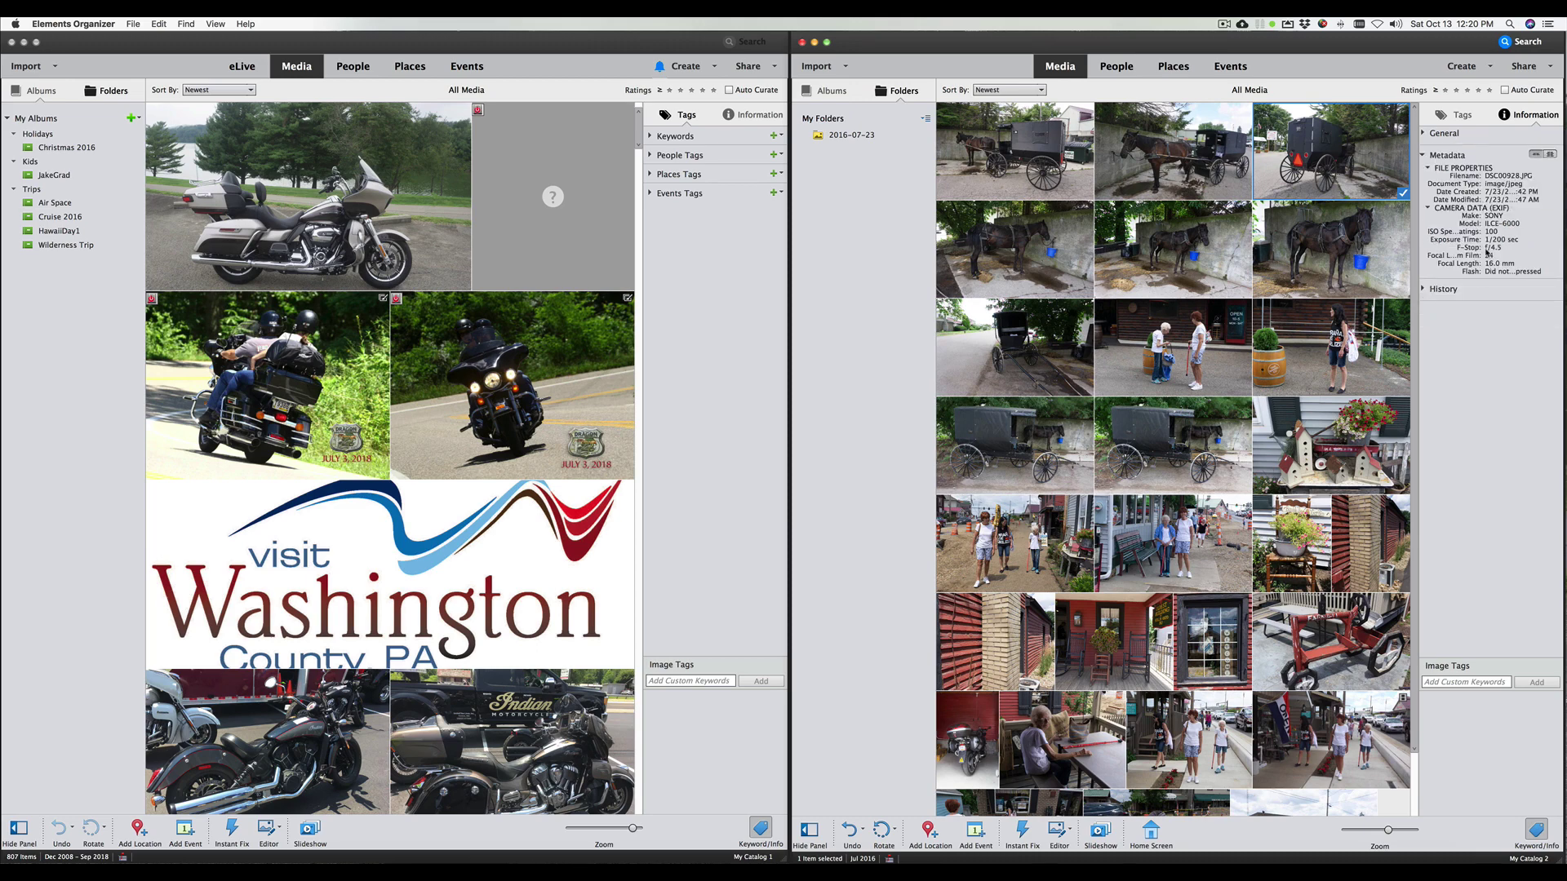
Step: In Catalog 1, expand a motorcycle photo's metadata, dismiss the offline drives message, and select the grey motorcycle
click(765, 115)
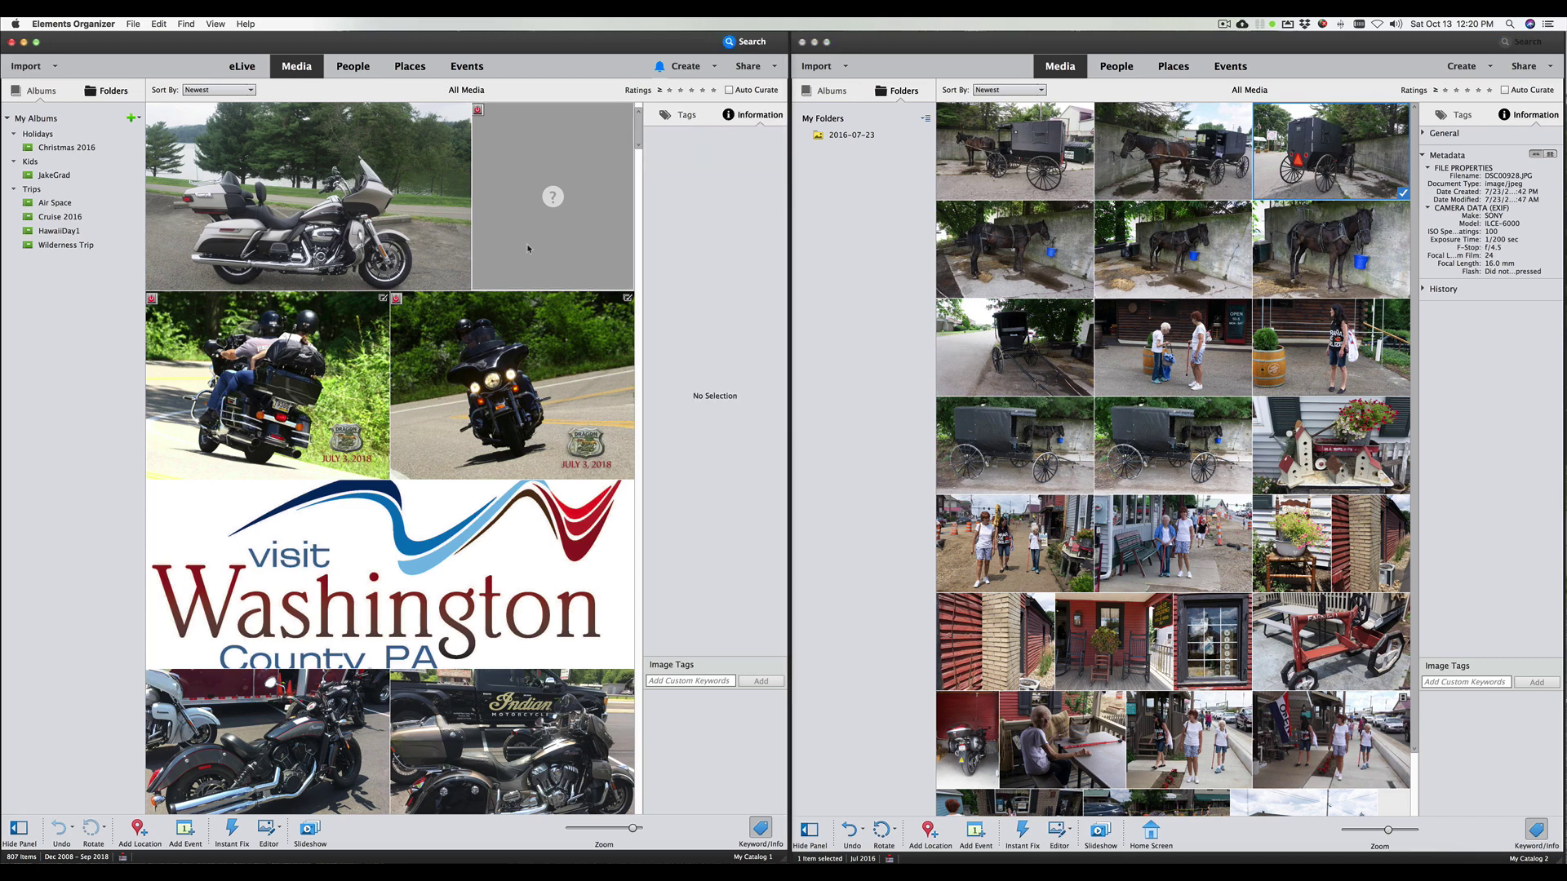
click(491, 343)
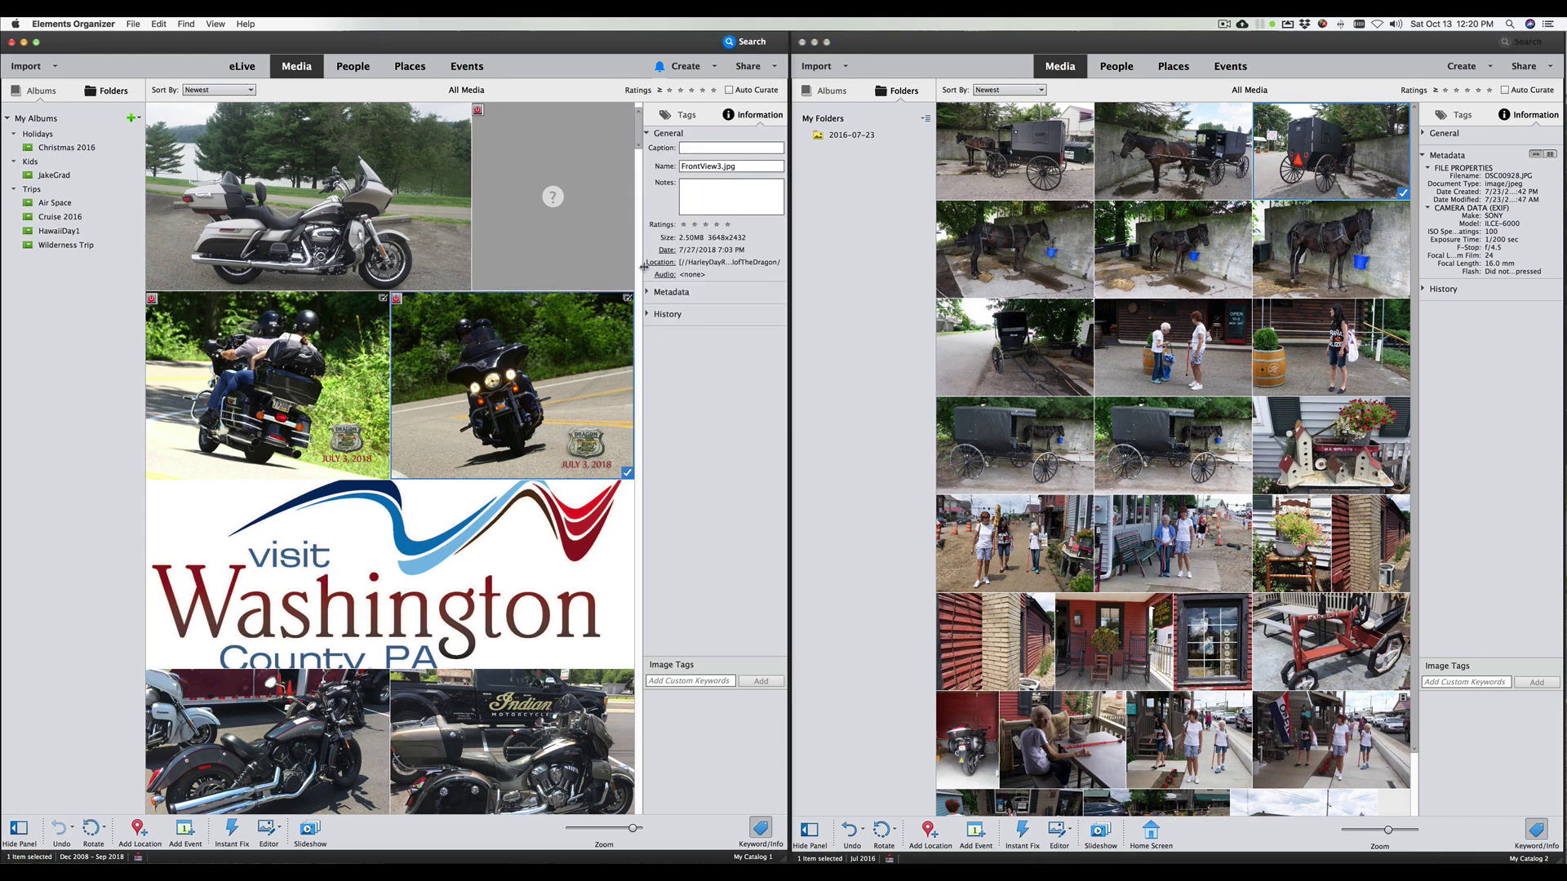
click(647, 292)
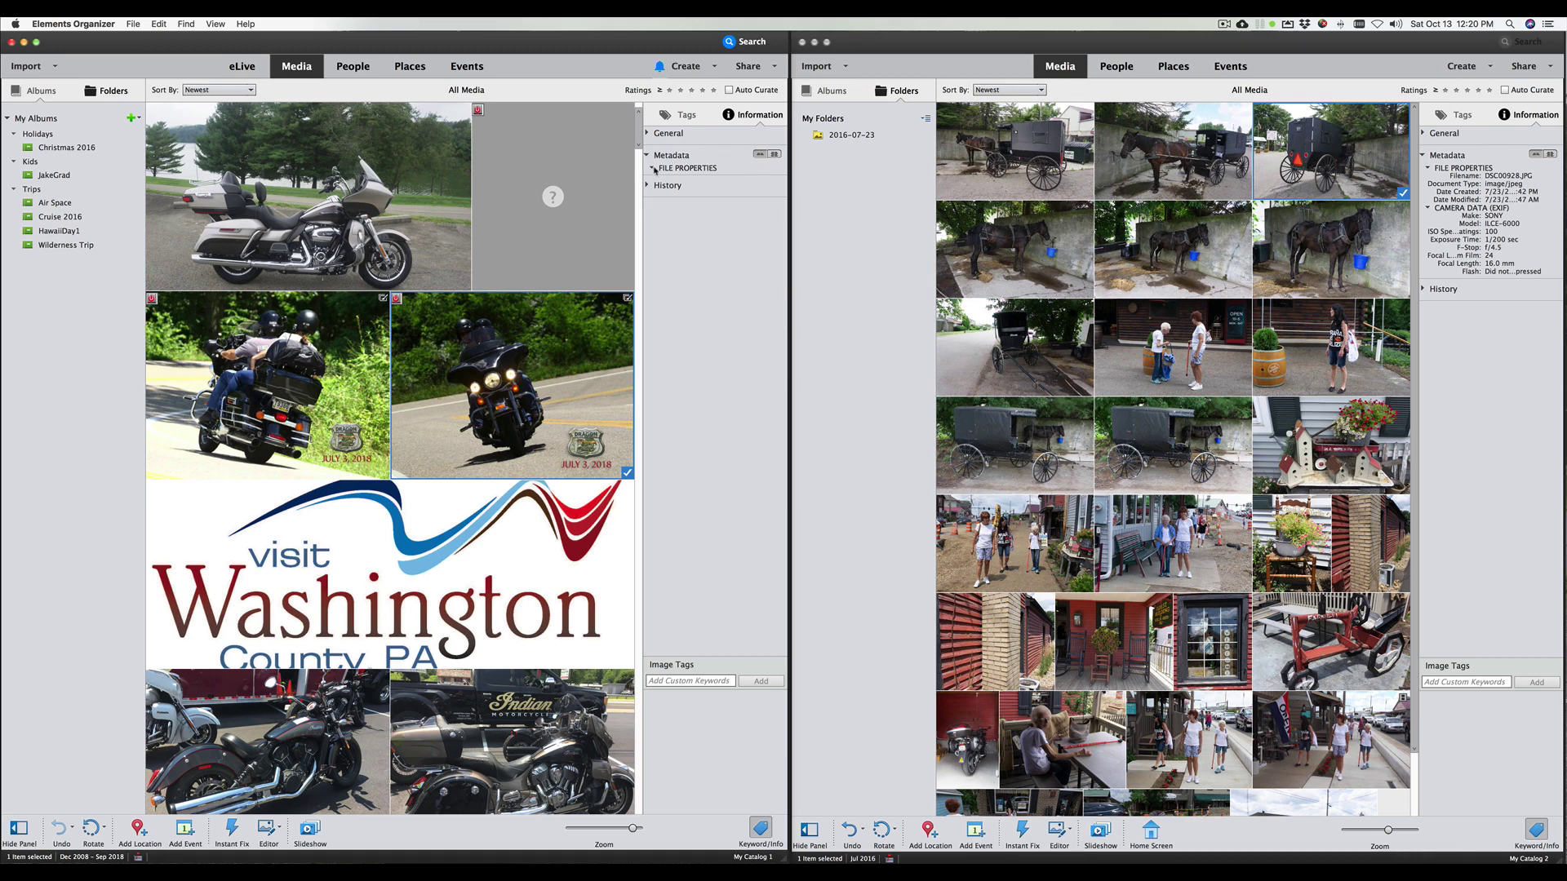
click(774, 154)
click(533, 484)
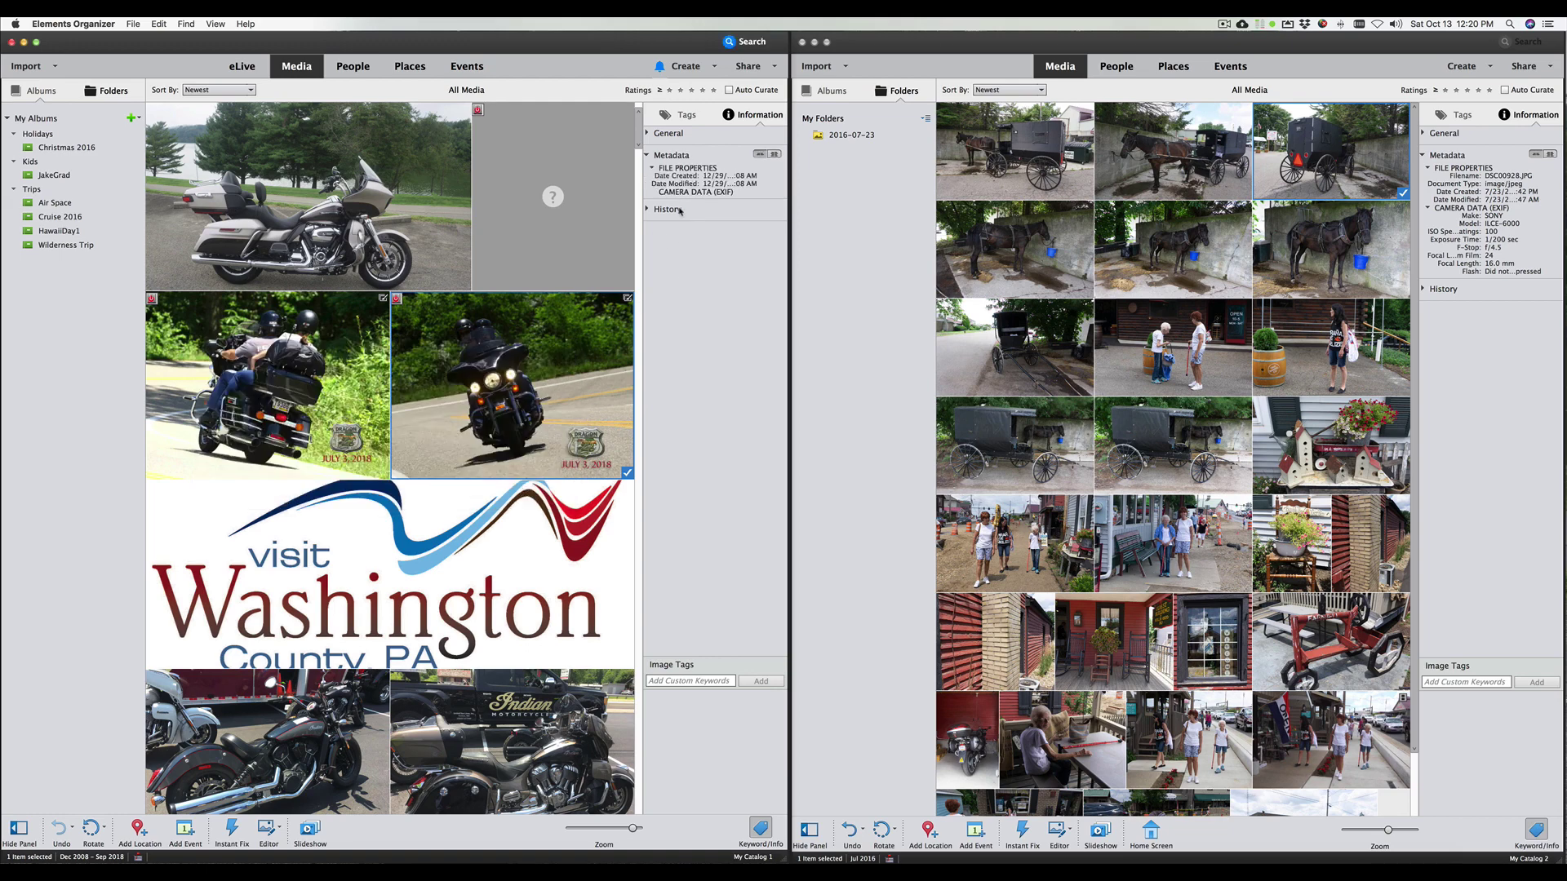
click(359, 184)
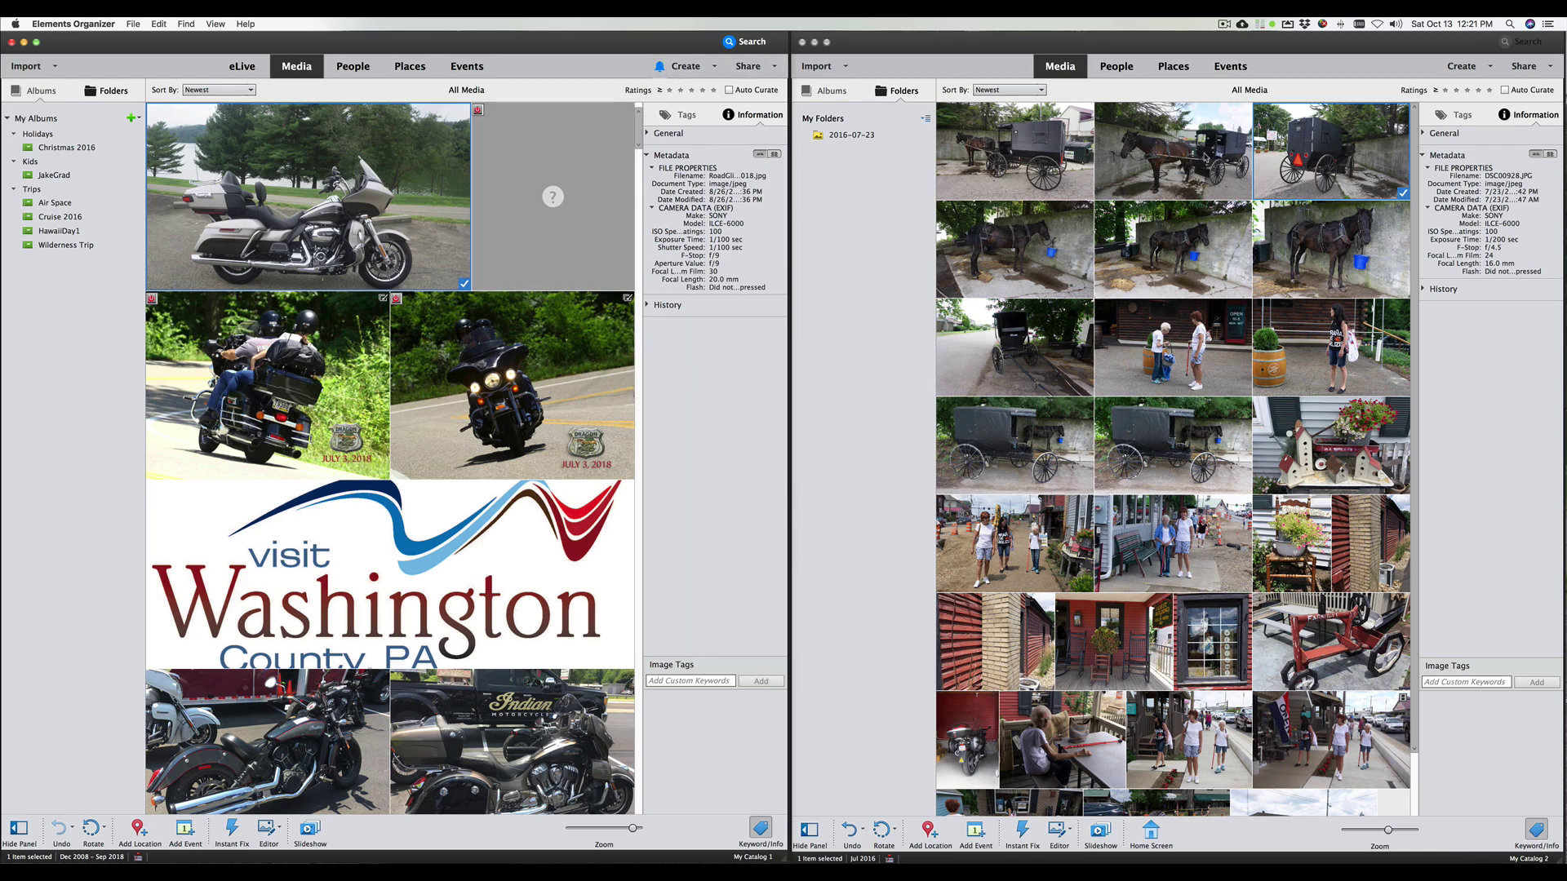
Step: Show DSC00927.JPG's SONY ILCE-6000 metadata in Catalog 2 and deselect the motorcycle photo in Catalog 1
click(1207, 156)
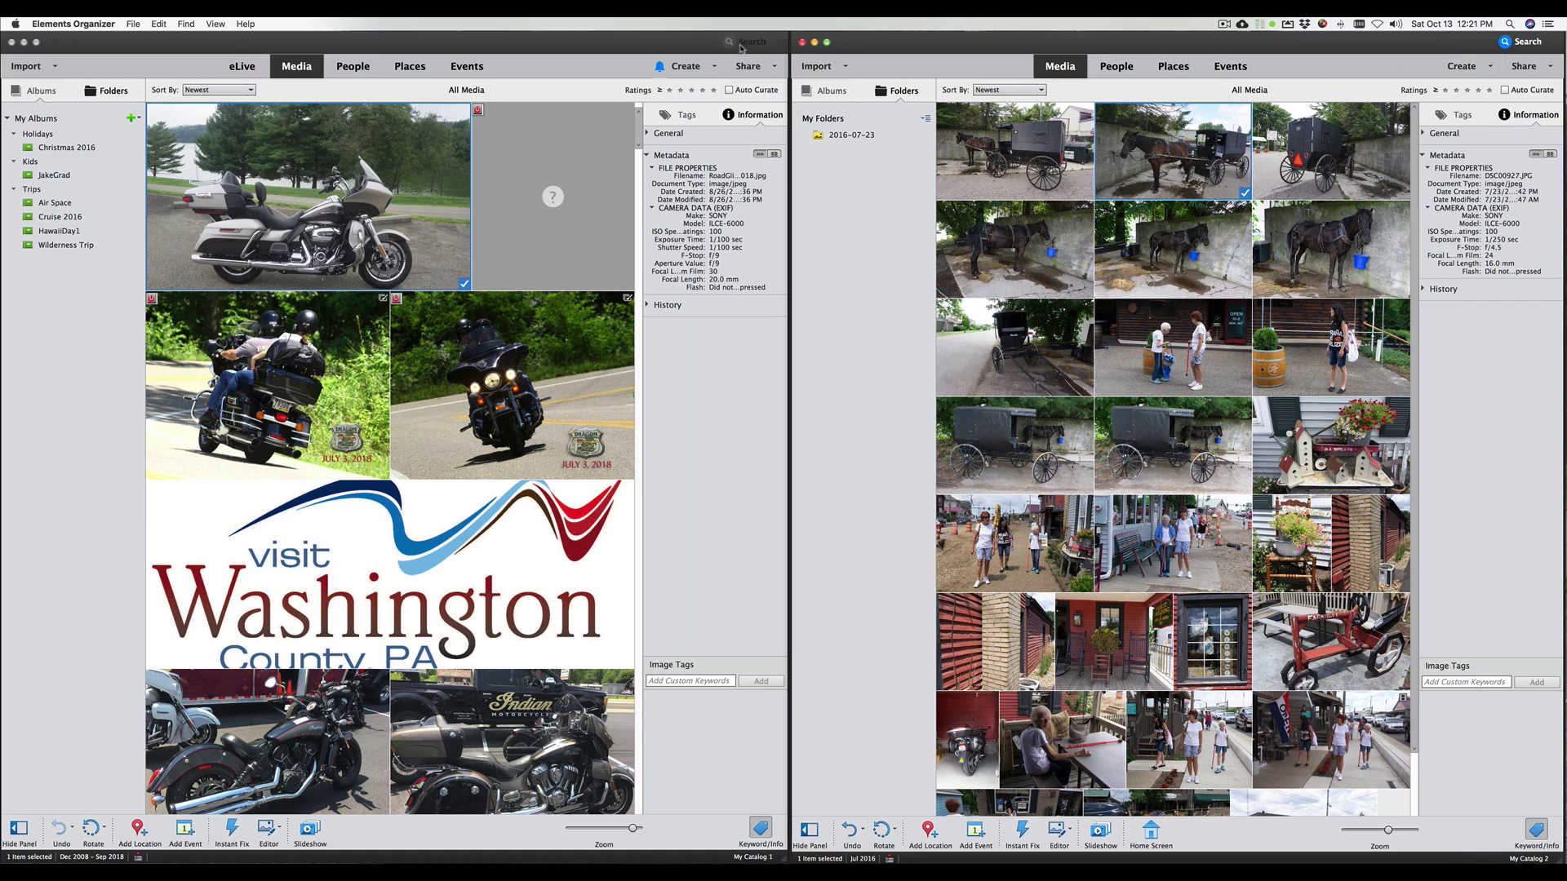
super+click(371, 200)
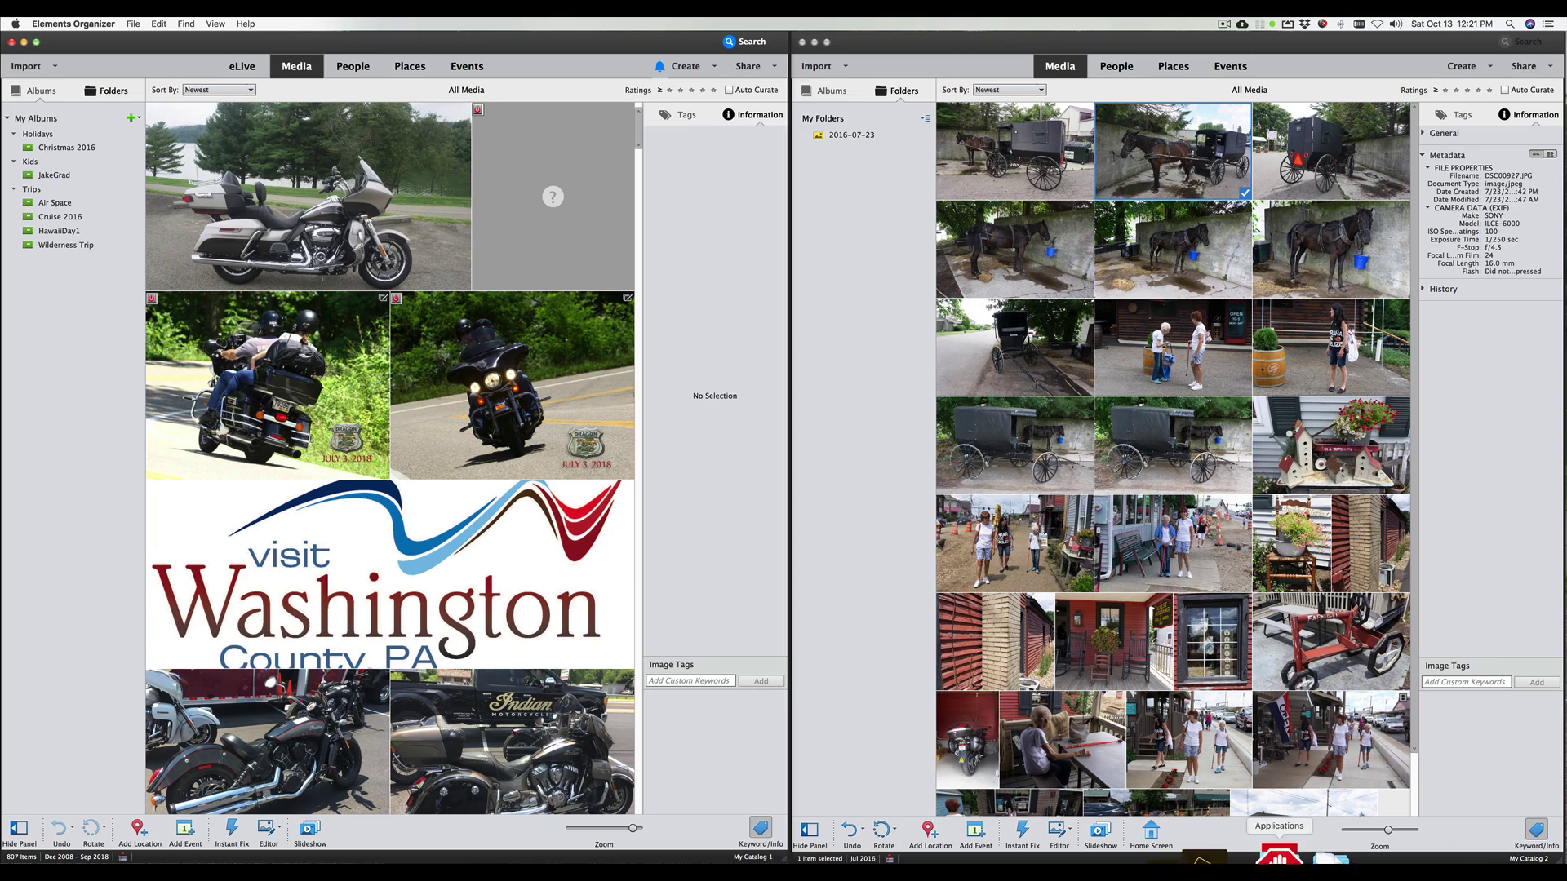
click(1279, 857)
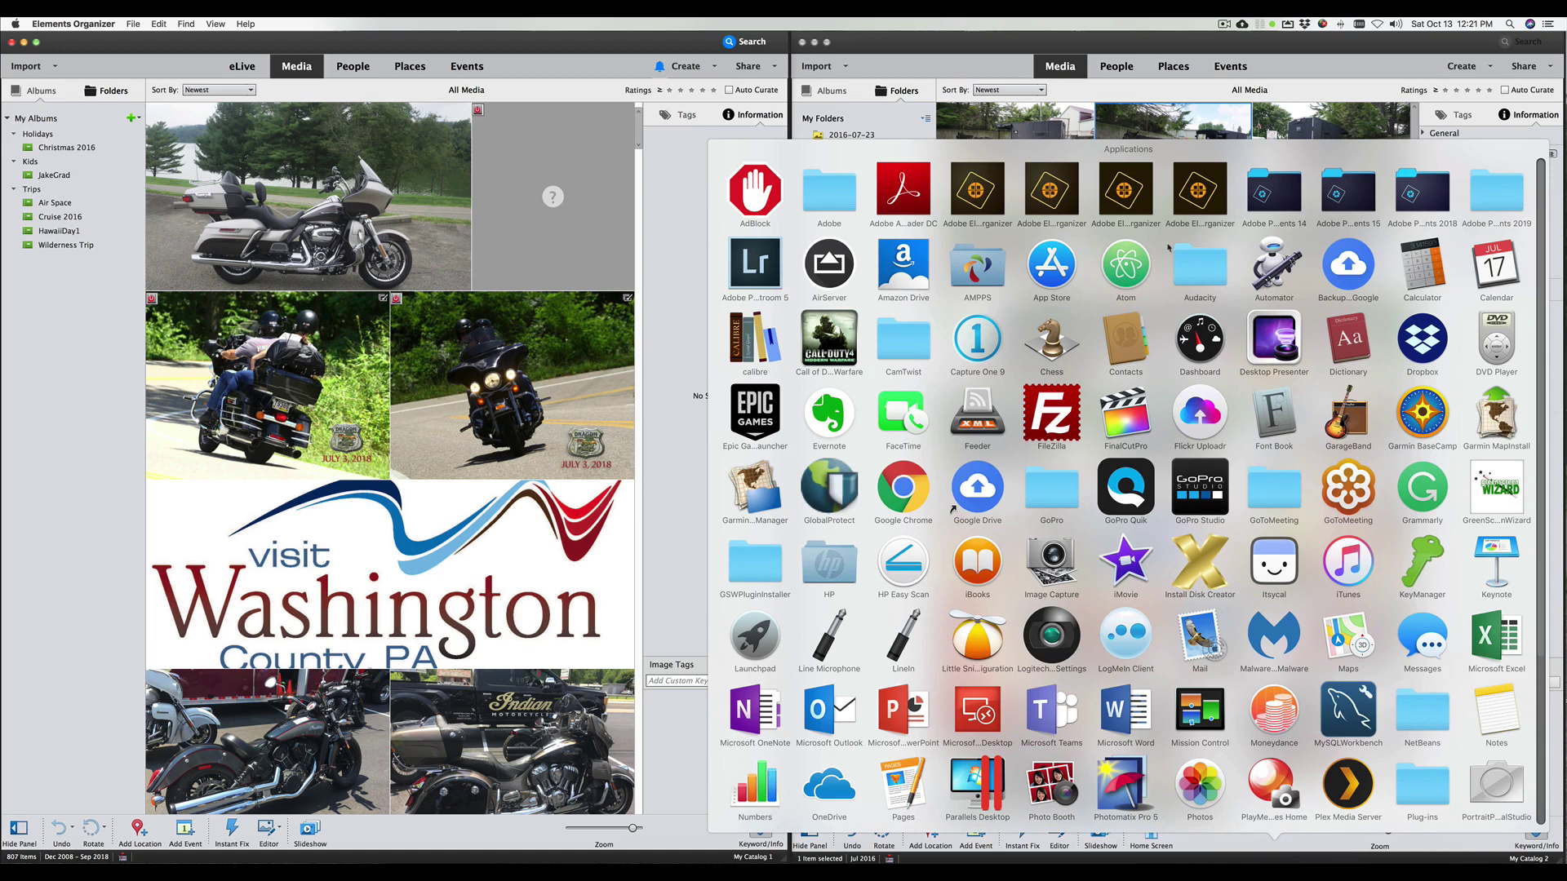
click(1052, 229)
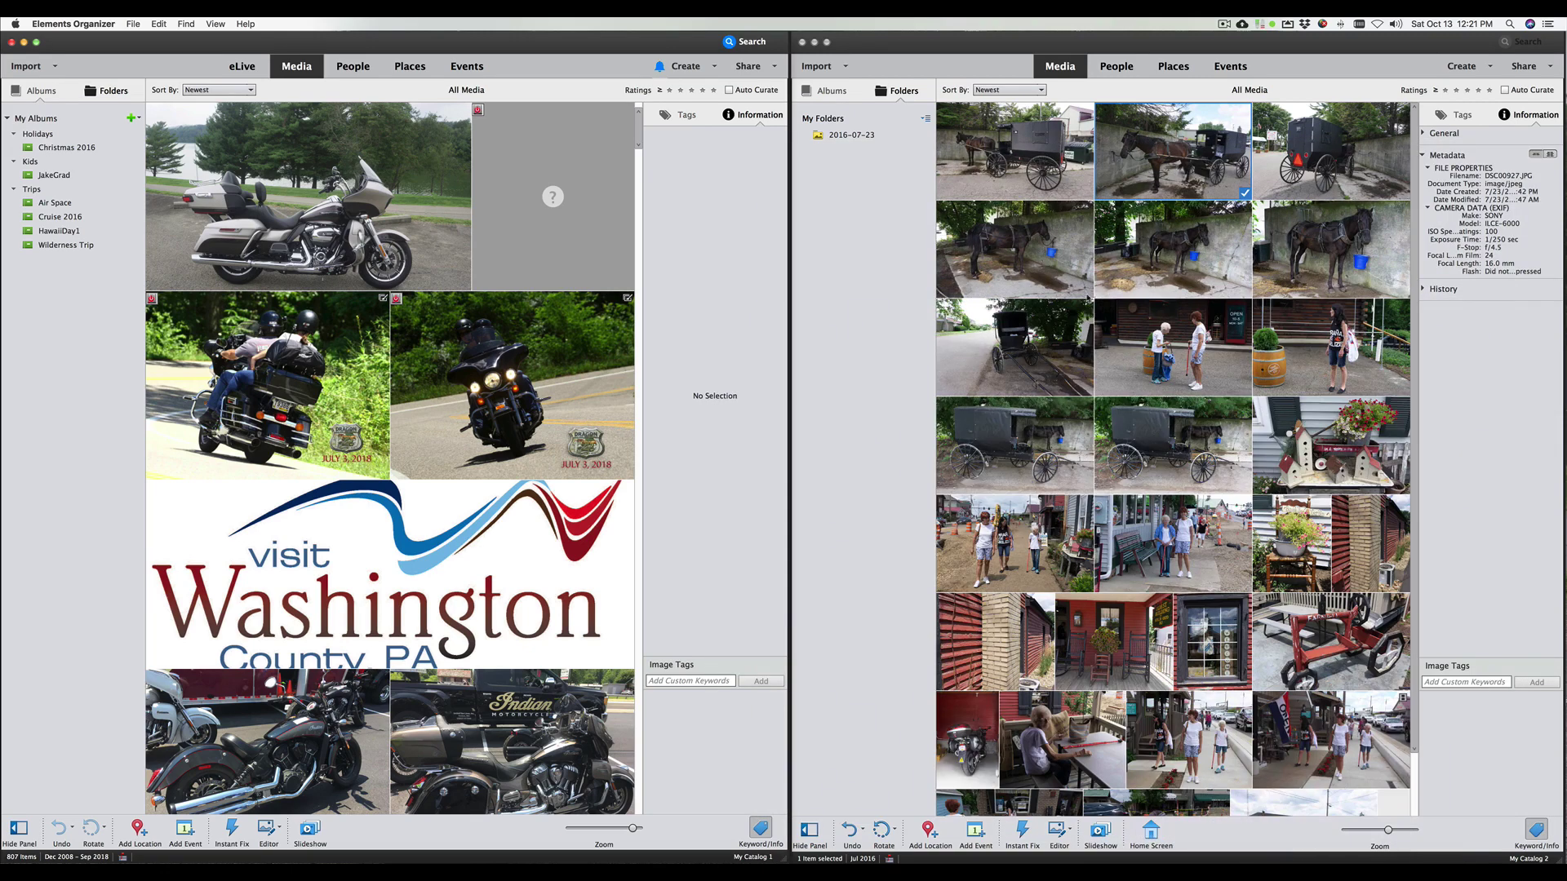
click(1286, 857)
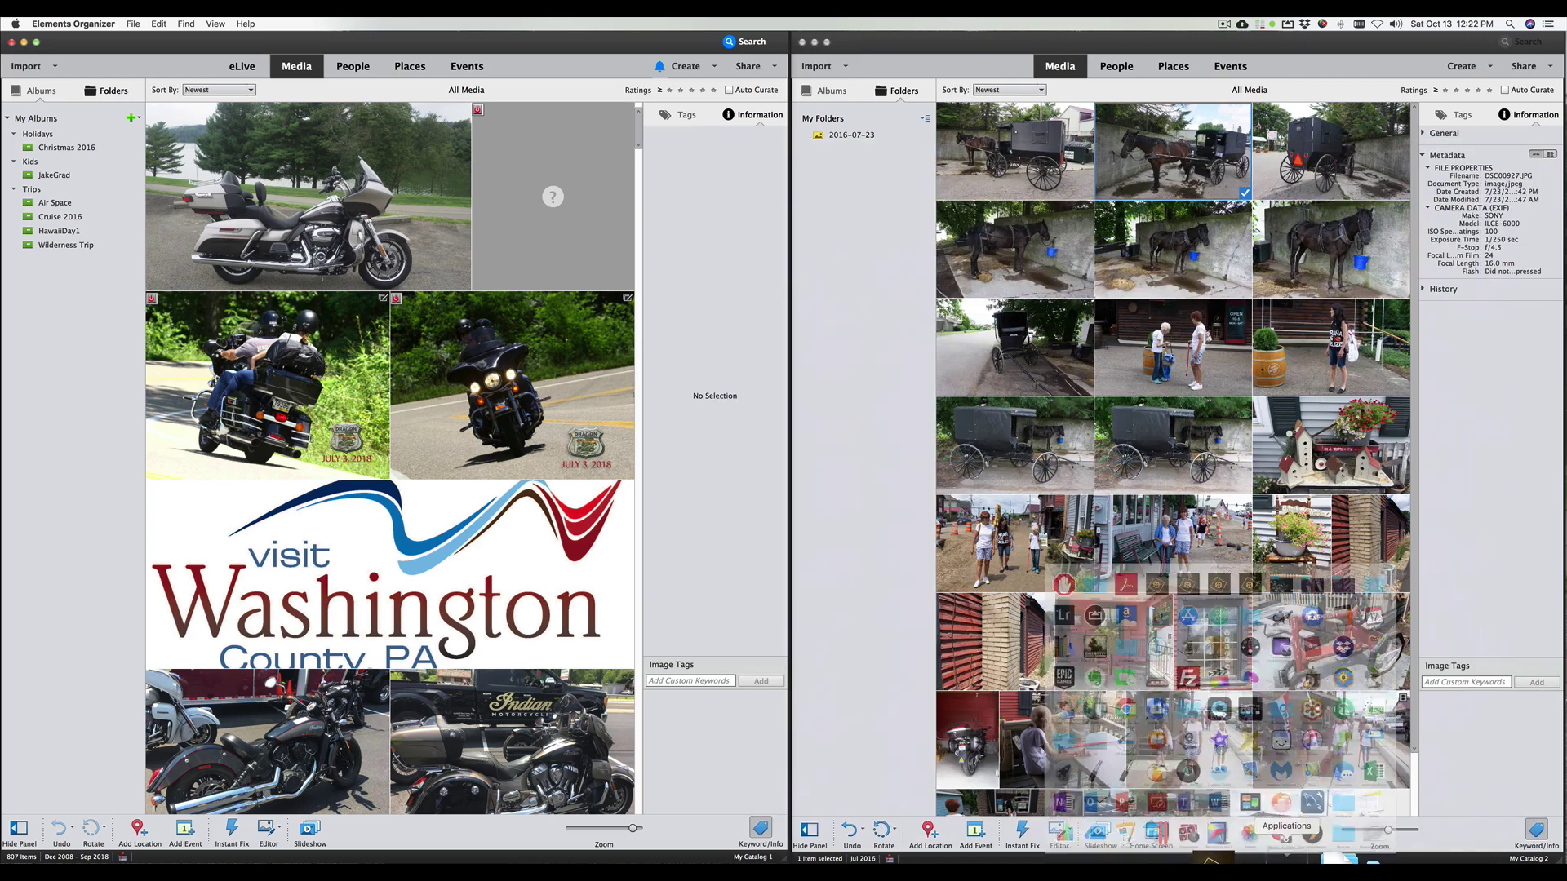
click(1288, 859)
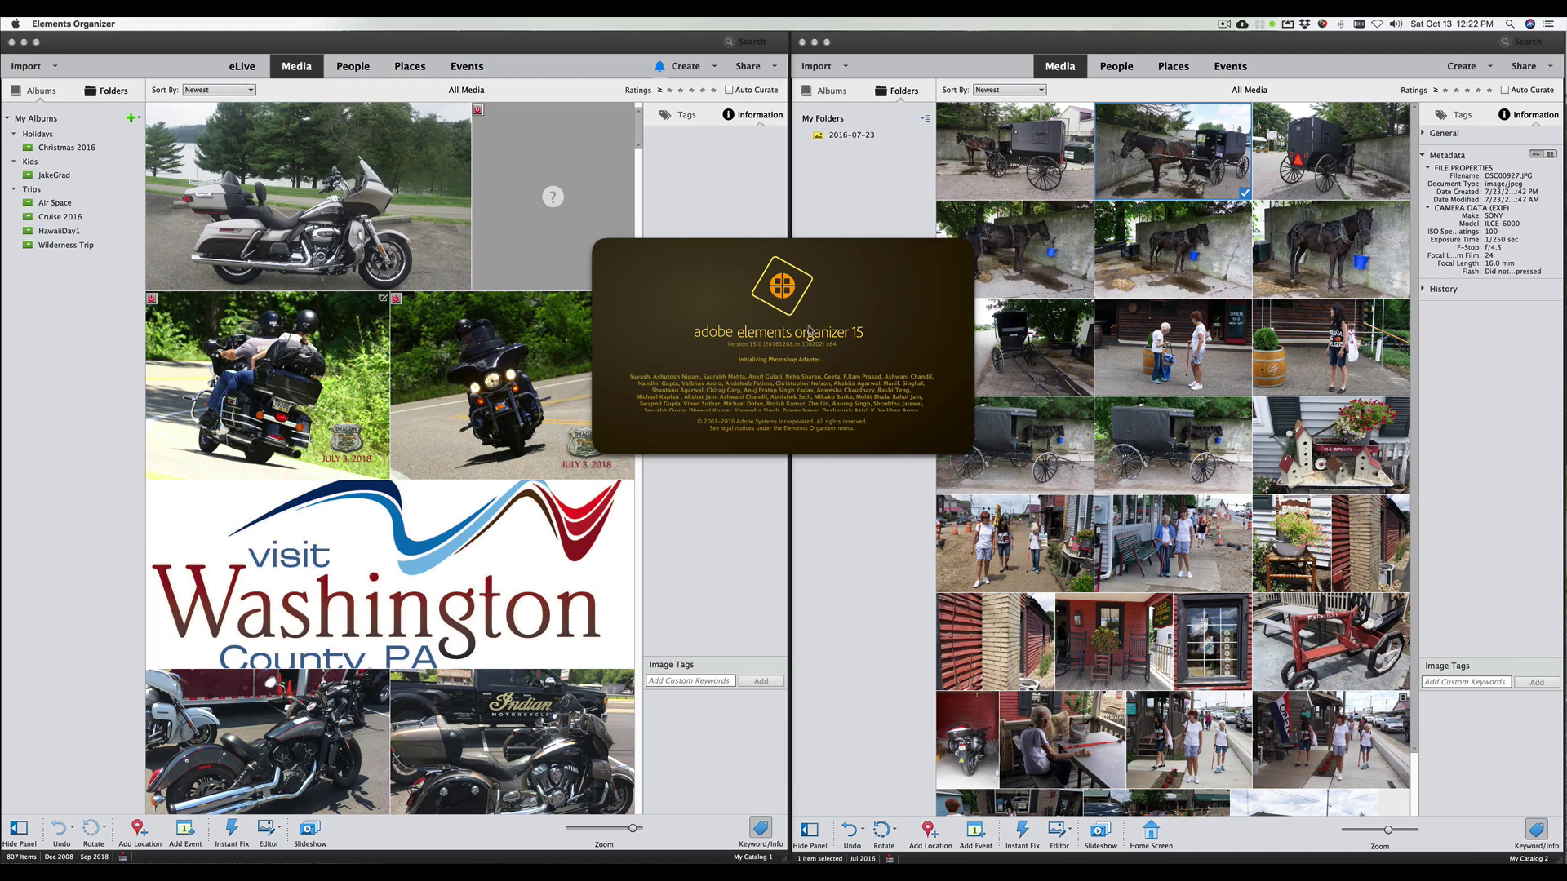
click(881, 344)
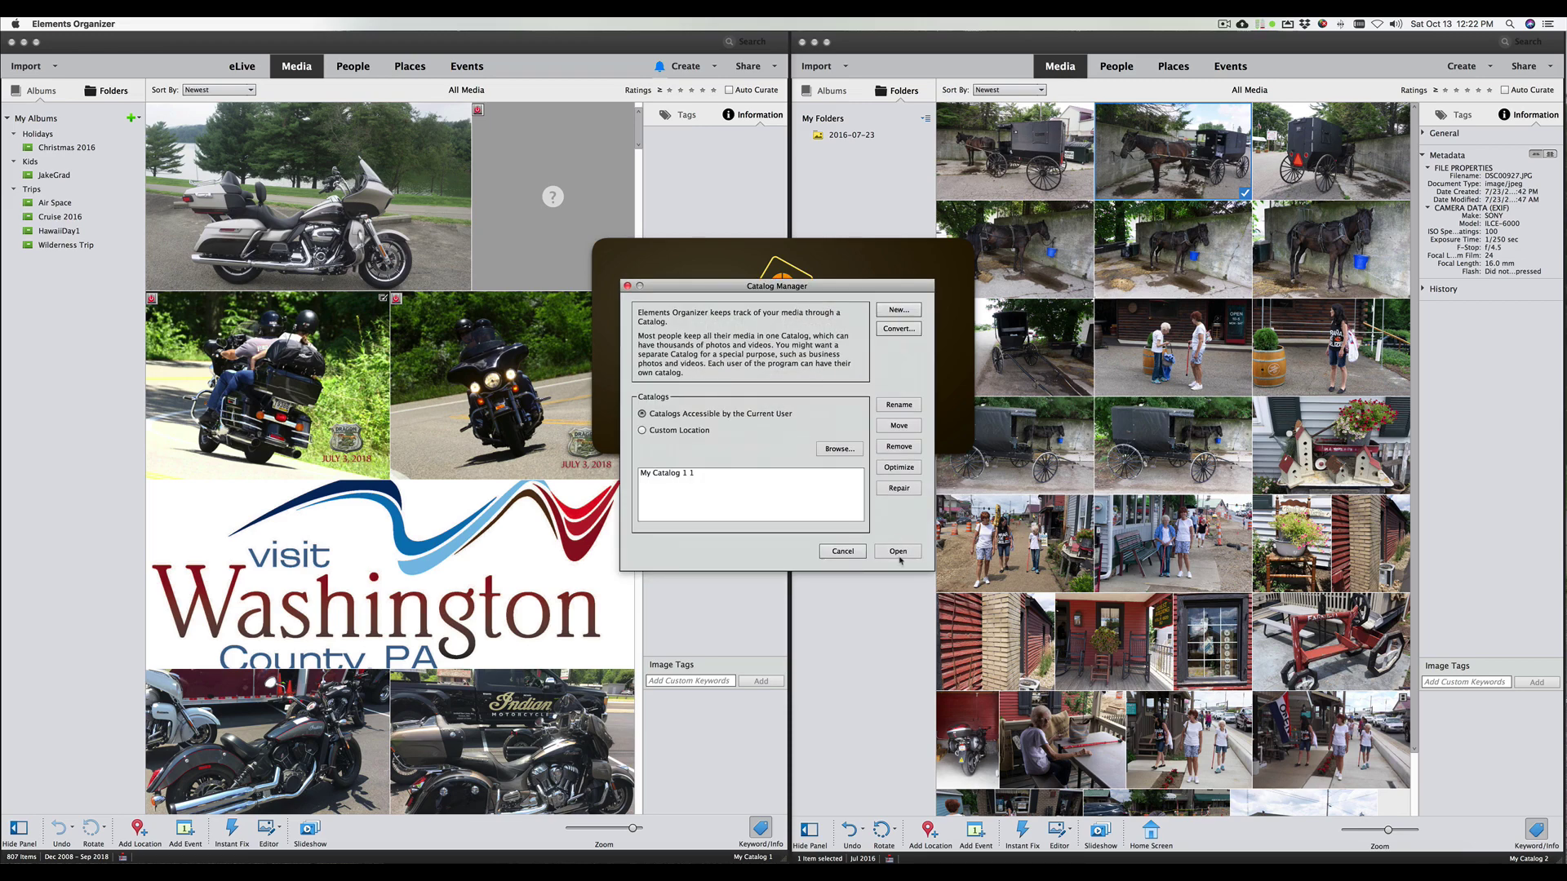
click(842, 552)
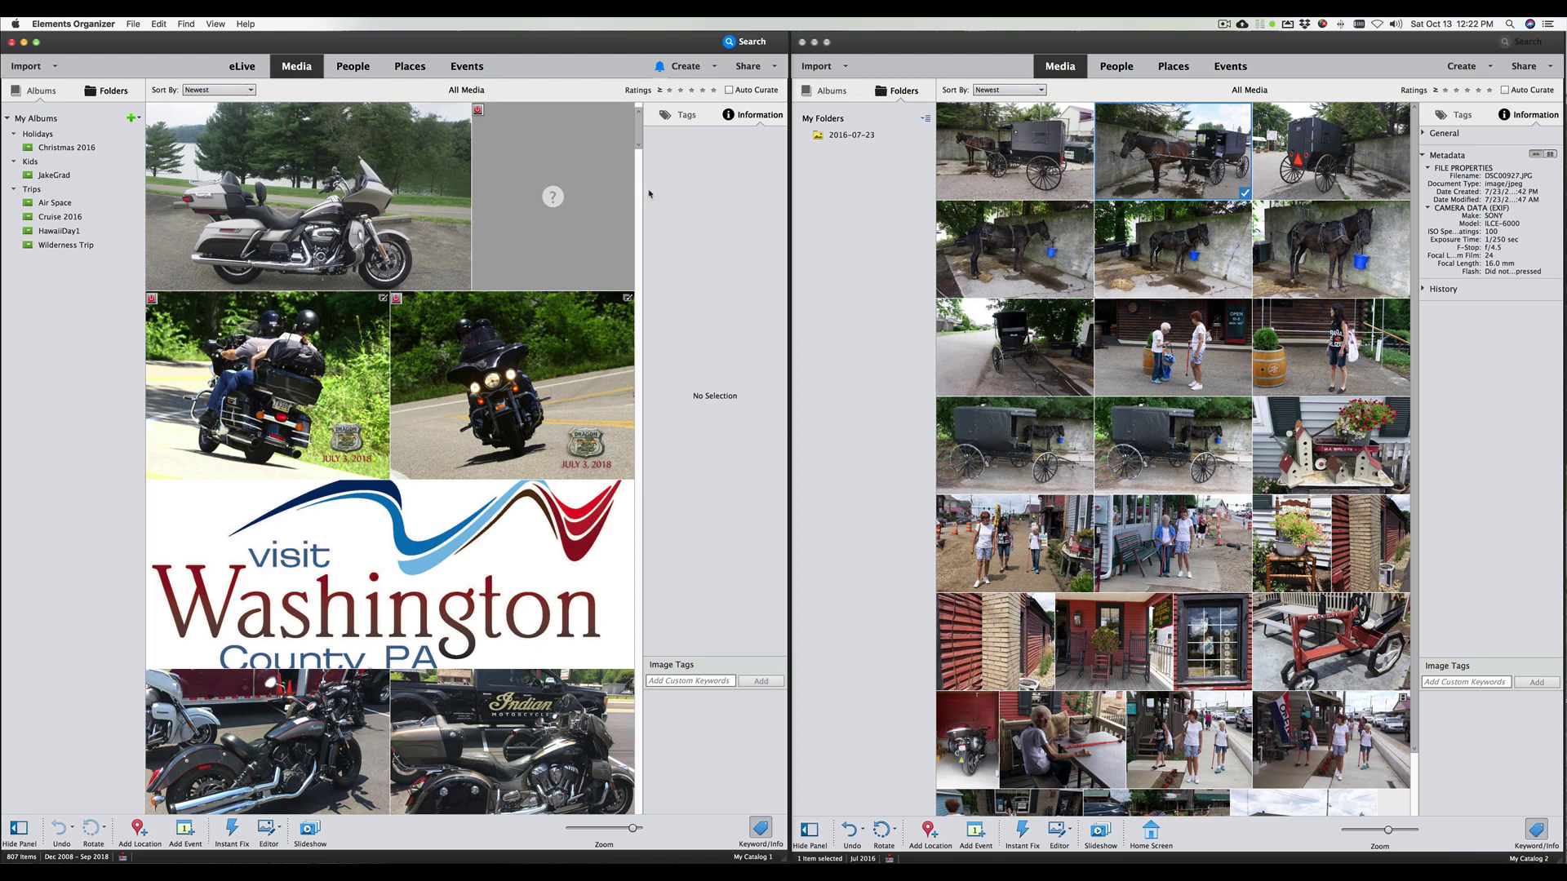
click(97, 24)
click(96, 37)
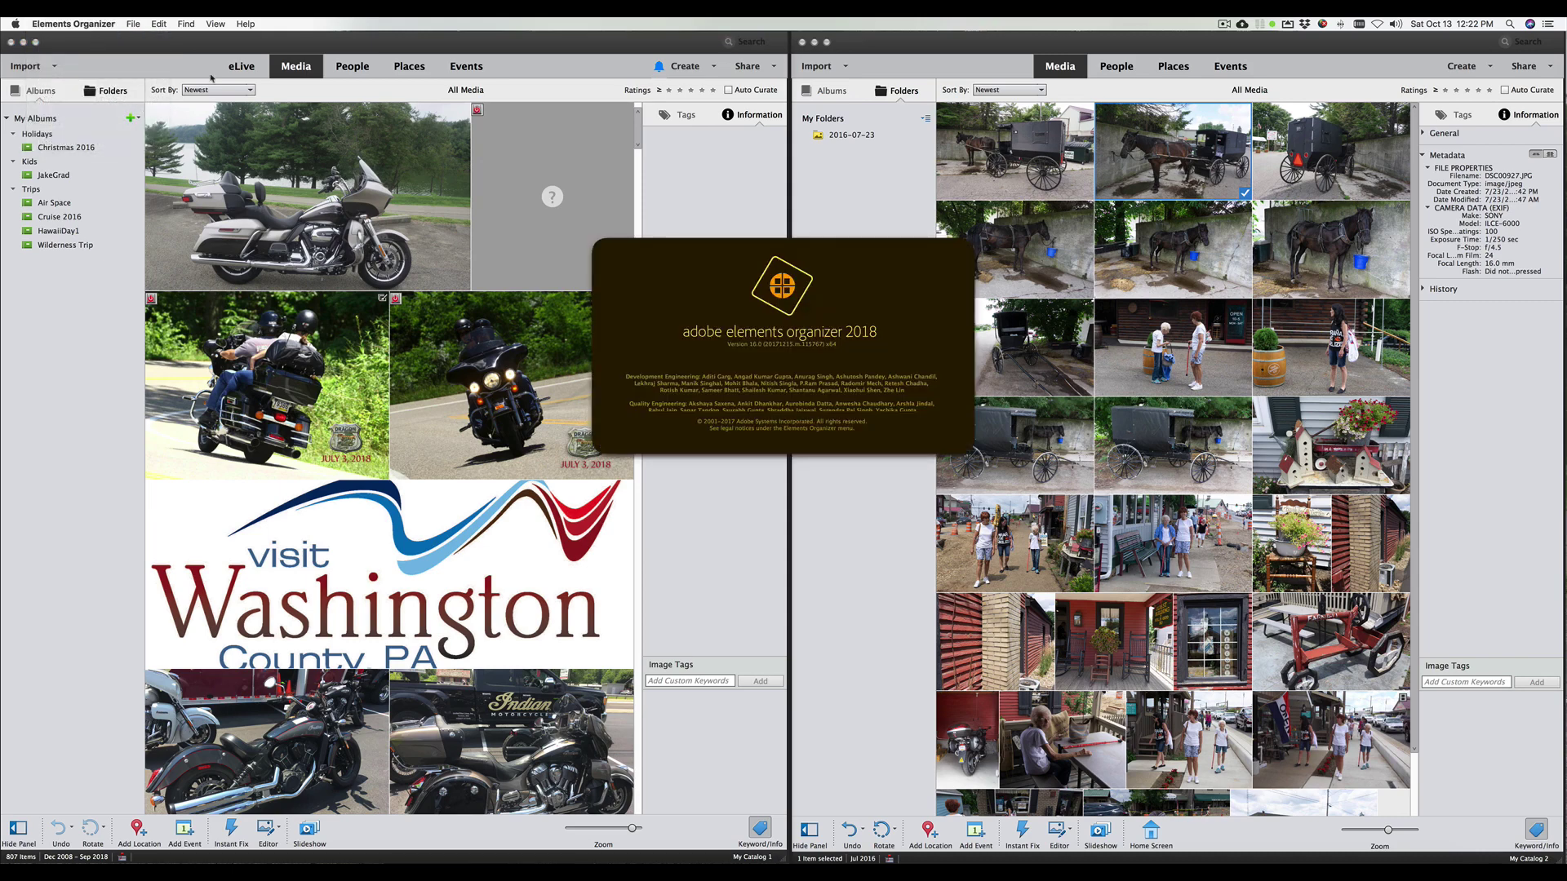
click(721, 217)
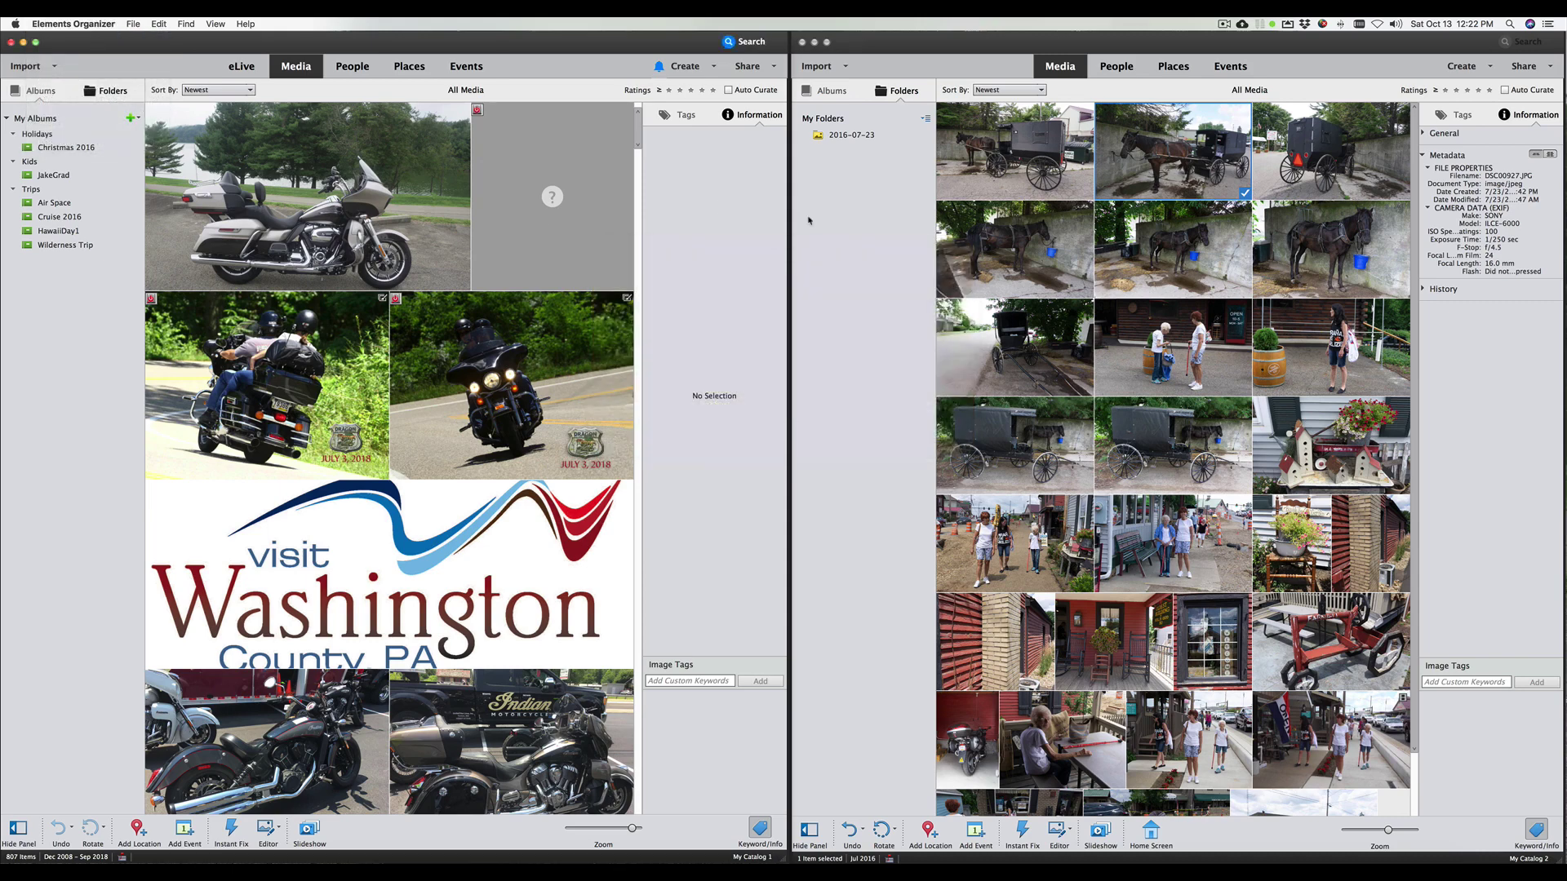
click(77, 24)
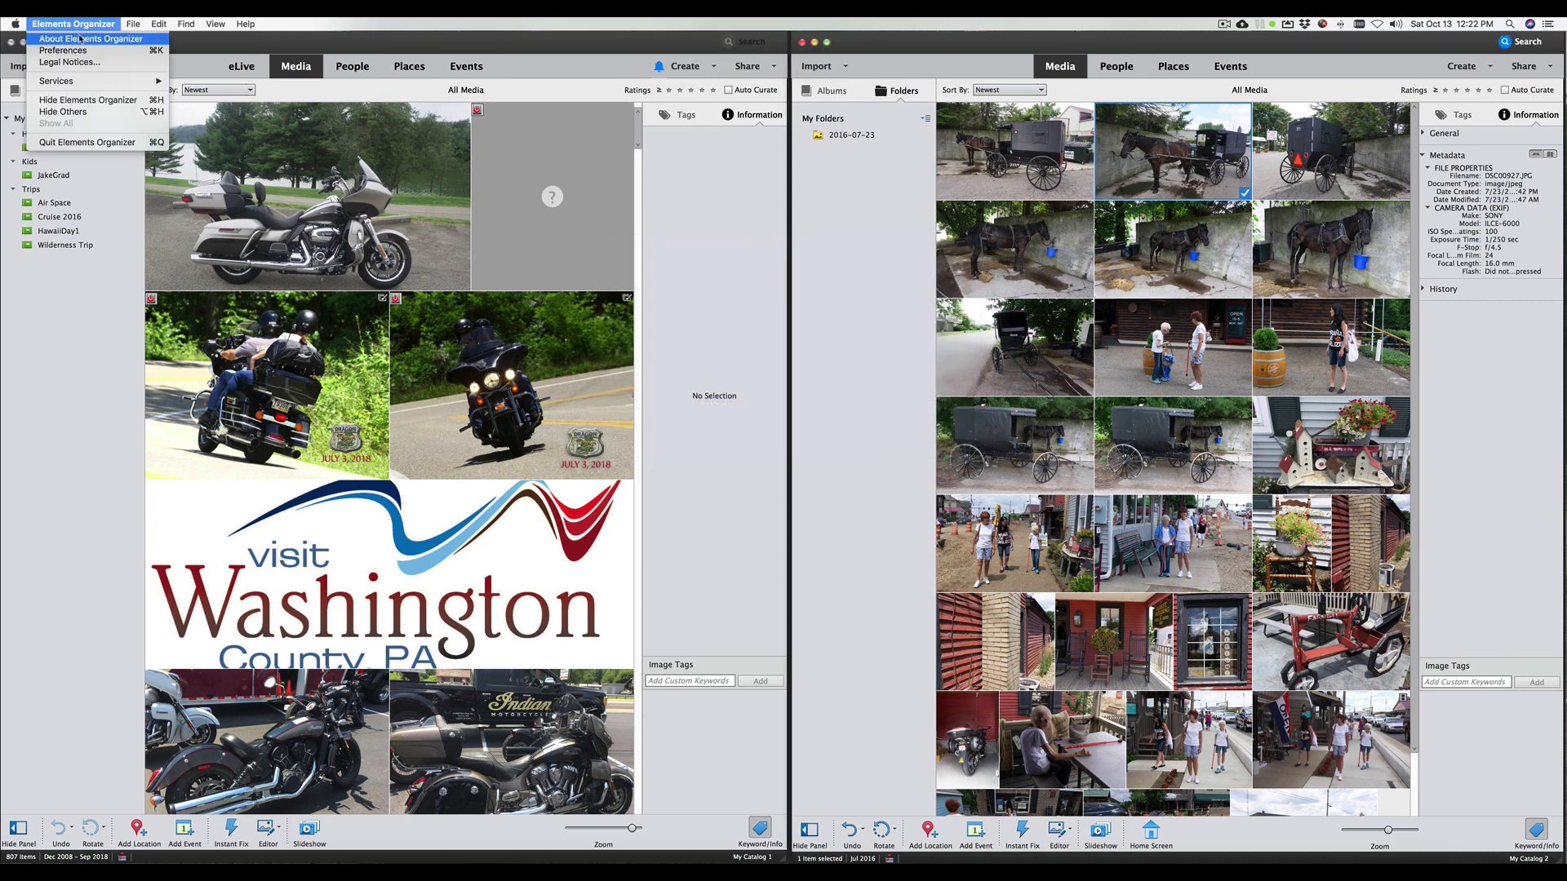
click(86, 39)
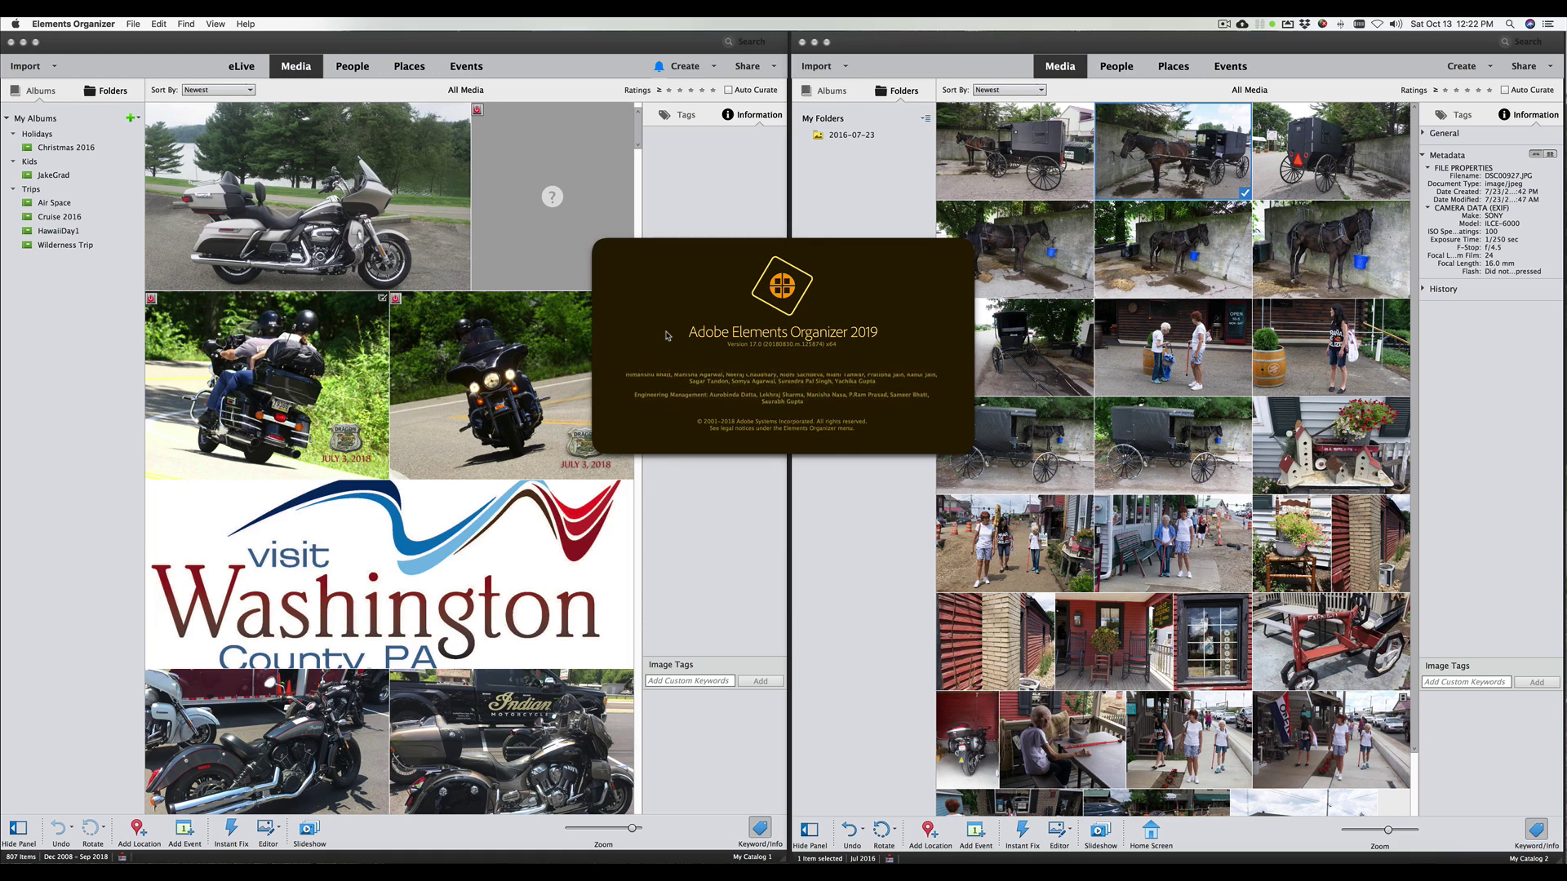
click(667, 324)
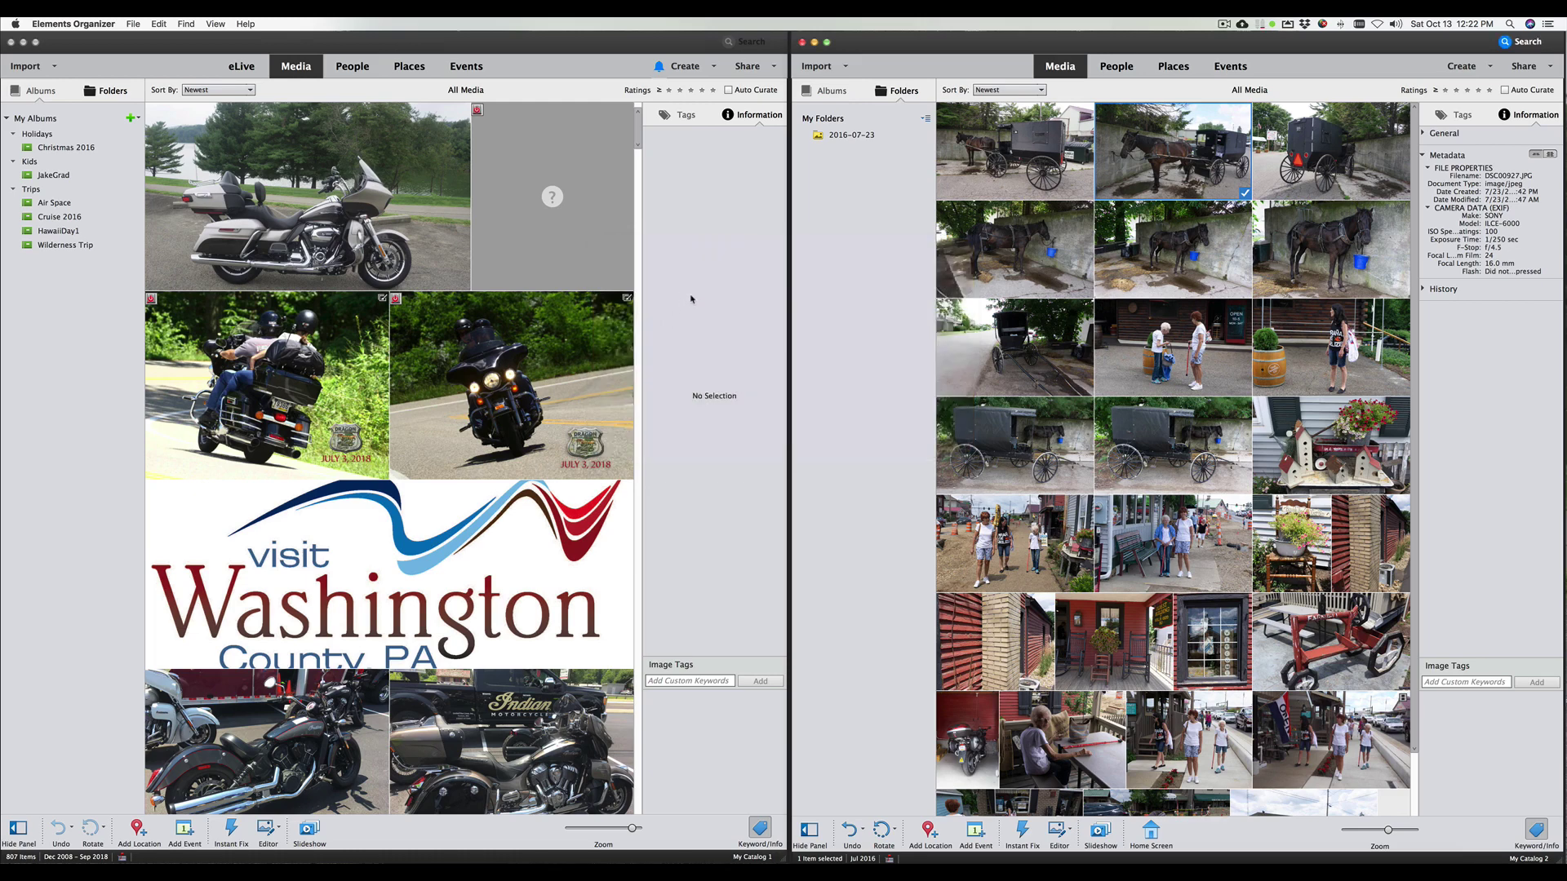